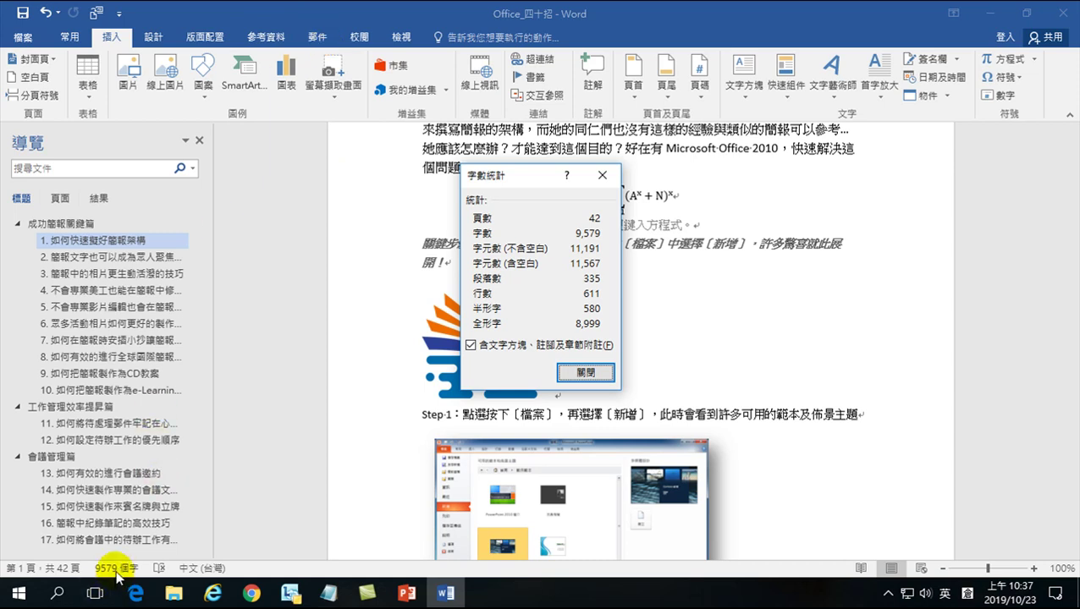
Step: Check the document's word count statistics, including text boxes and footnotes, and close Office_四十招 without saving changes
{"action": "left_click", "coordinate": [602, 174]}
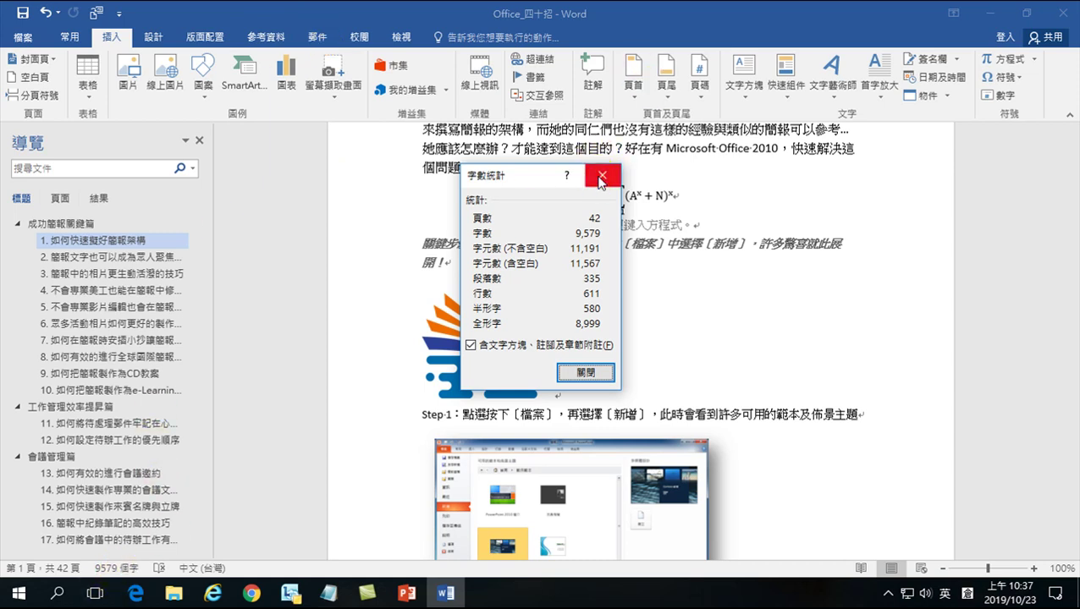
{"action": "left_click", "coordinate": [112, 568]}
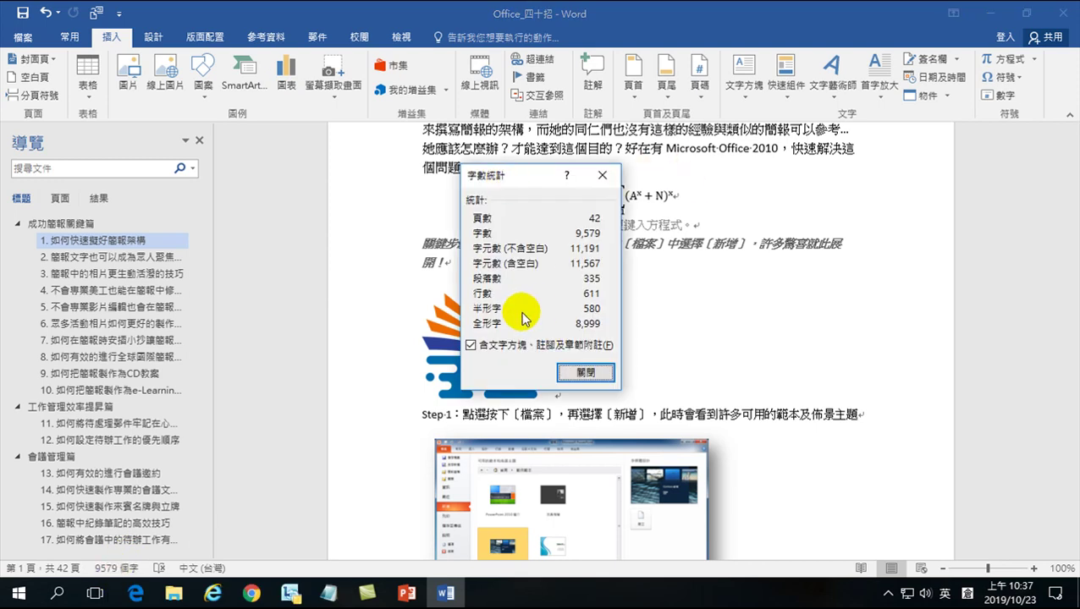
{"action": "left_click", "coordinate": [602, 175]}
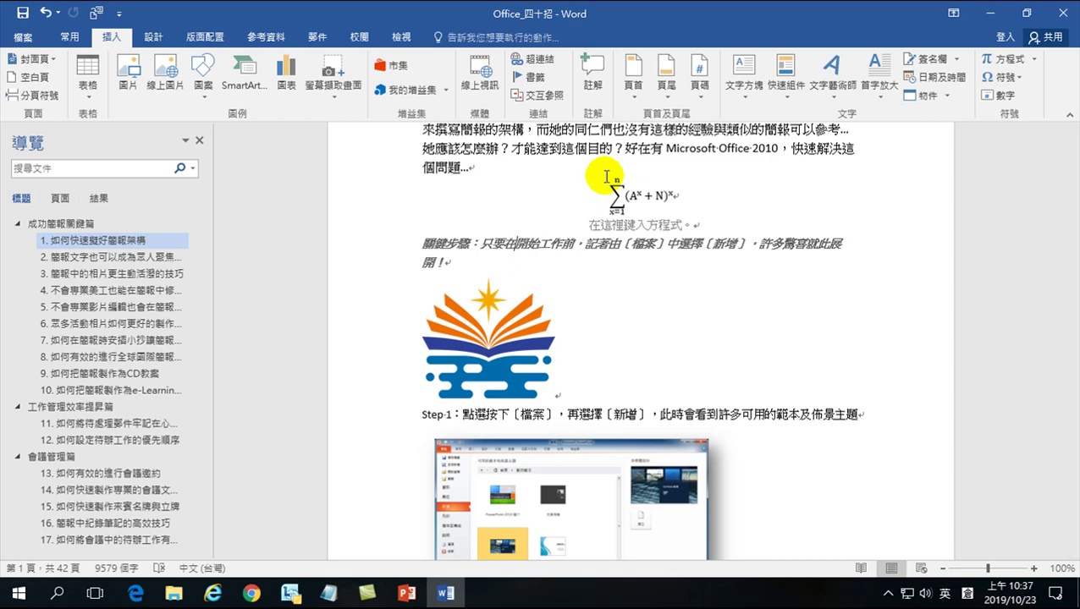
{"action": "left_click", "coordinate": [1061, 13]}
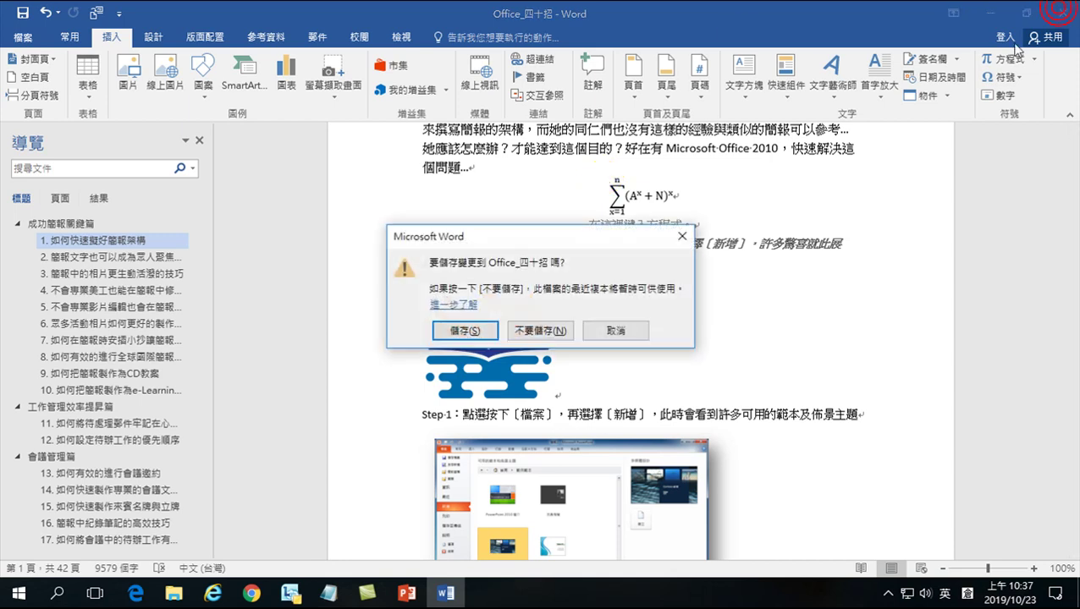
{"action": "left_click", "coordinate": [539, 331]}
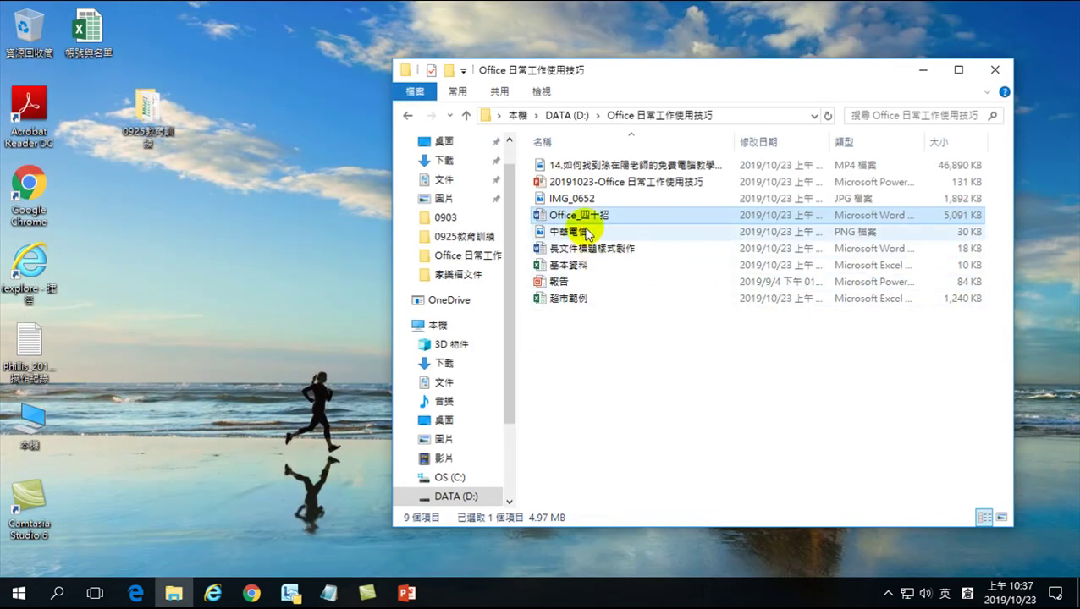
Step: Open the Excel workbook 超市範例 from the Office 日常工作使用技巧 folder
{"action": "mouse_move", "coordinate": [620, 282]}
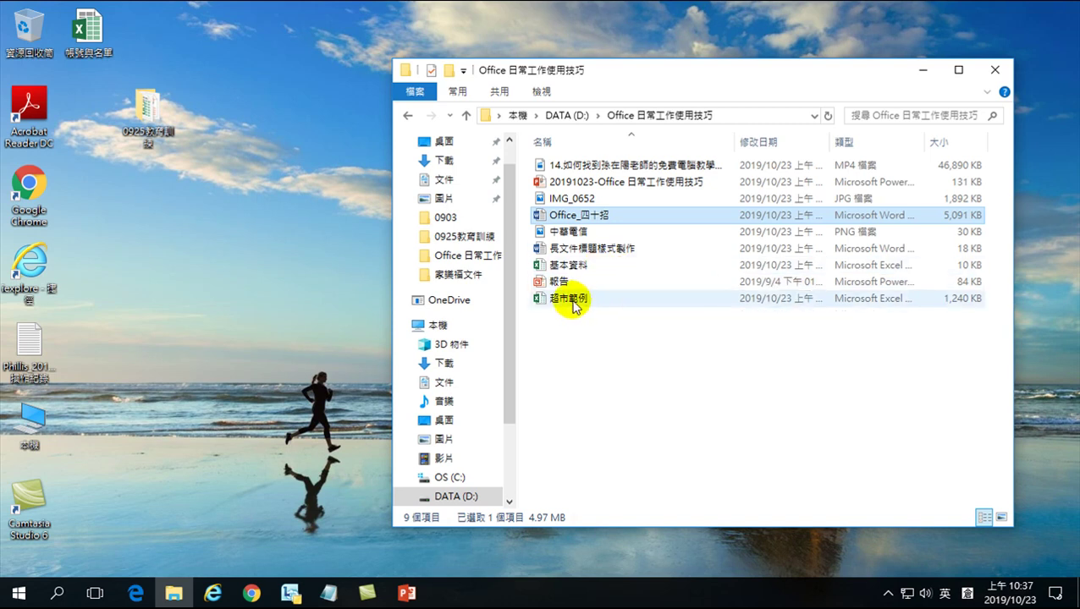
{"action": "mouse_move", "coordinate": [567, 305]}
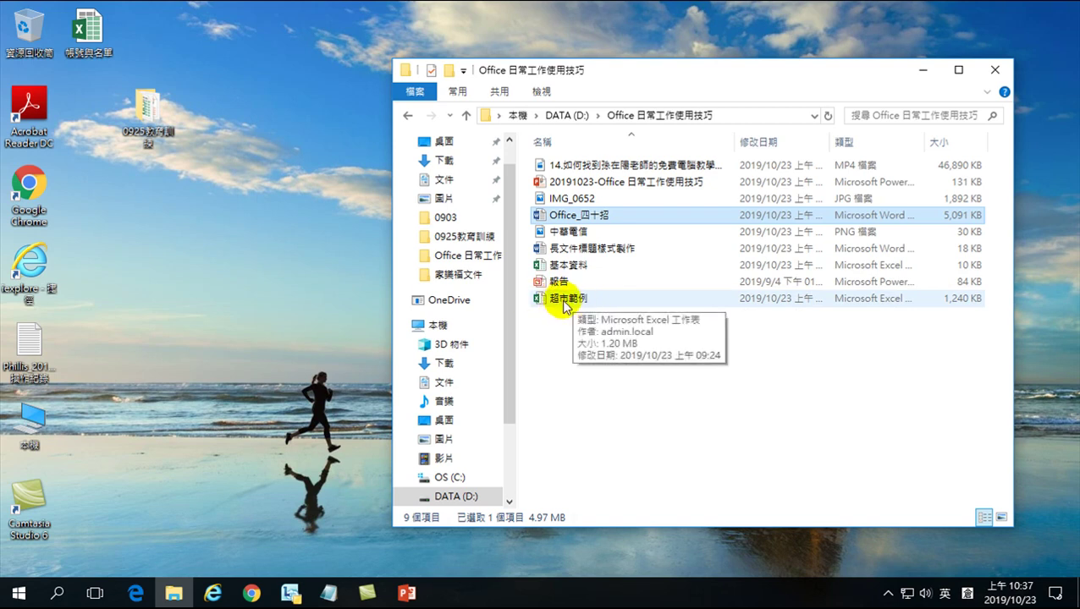
{"action": "double_click", "coordinate": [570, 302]}
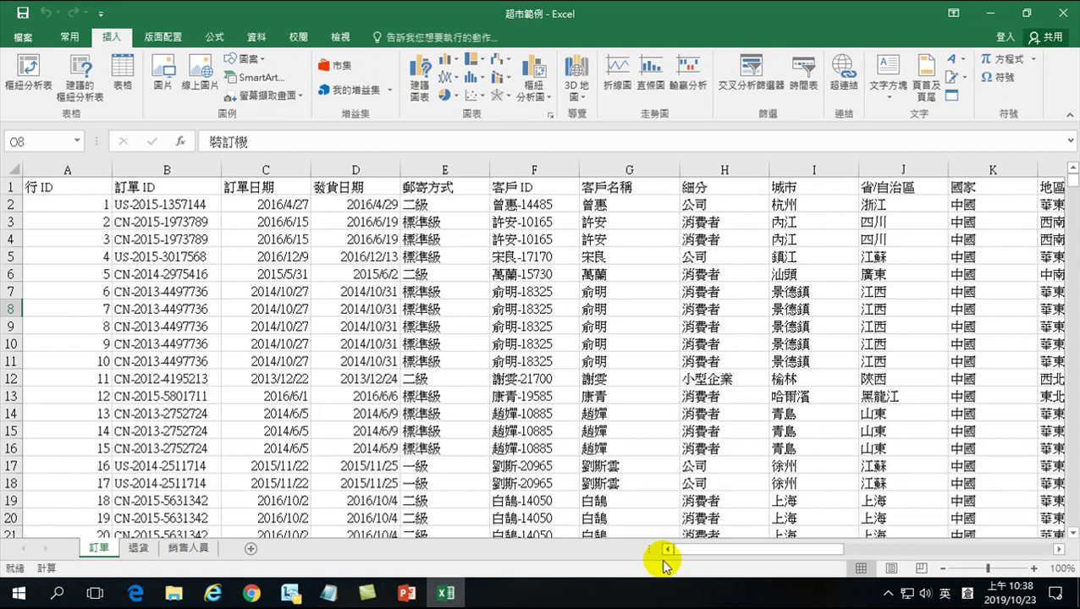
{"action": "left_click", "coordinate": [649, 165]}
{"action": "left_click_drag", "start_coordinate": [798, 549], "coordinate": [938, 542]}
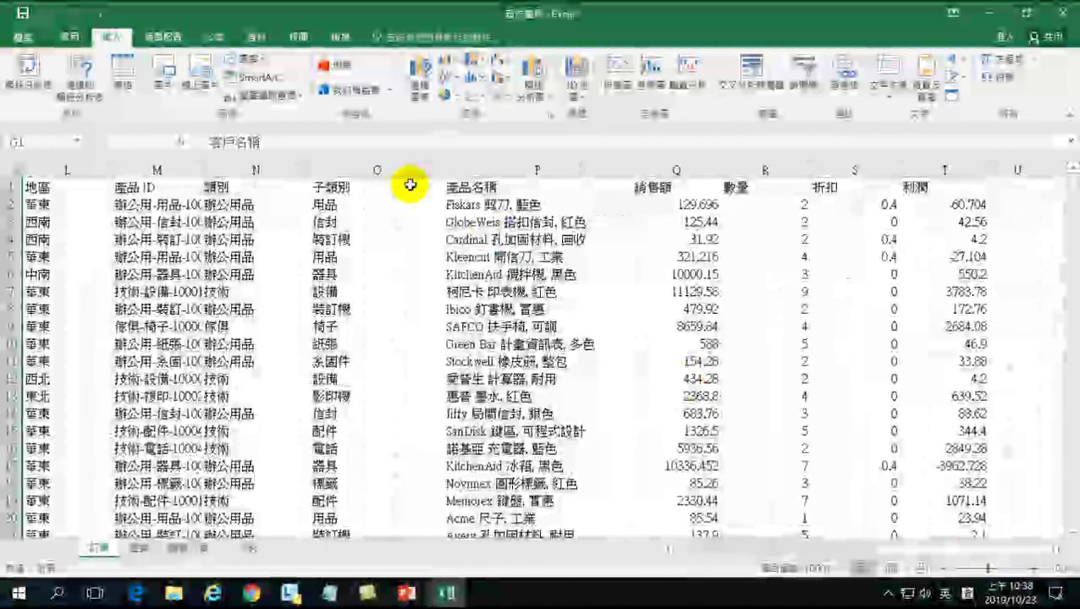
{"action": "left_click_drag", "start_coordinate": [400, 161], "coordinate": [655, 164]}
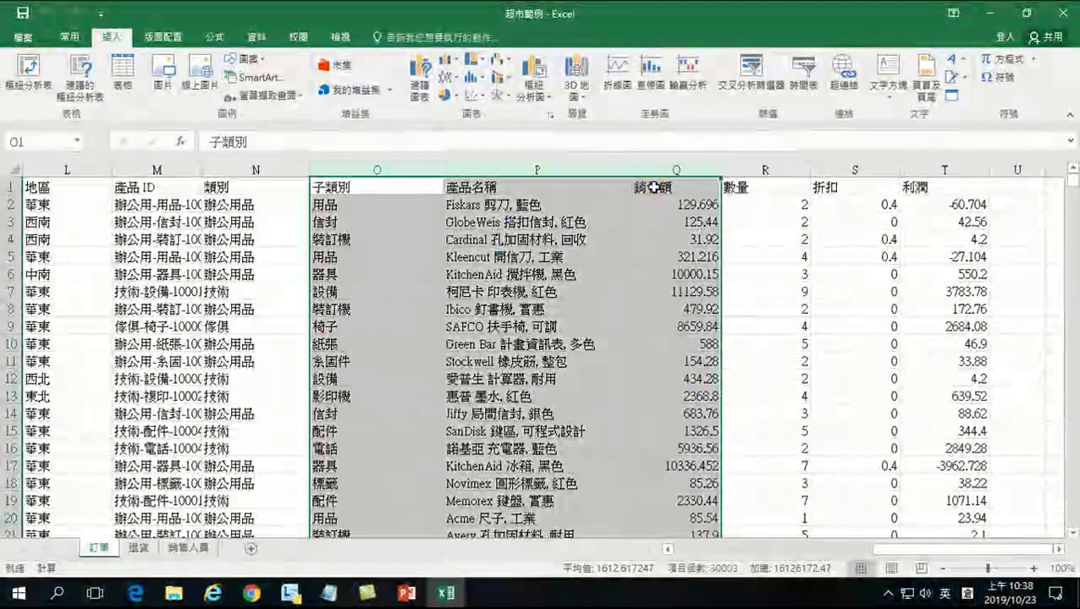
{"action": "right_click", "coordinate": [654, 187]}
{"action": "left_click", "coordinate": [695, 317]}
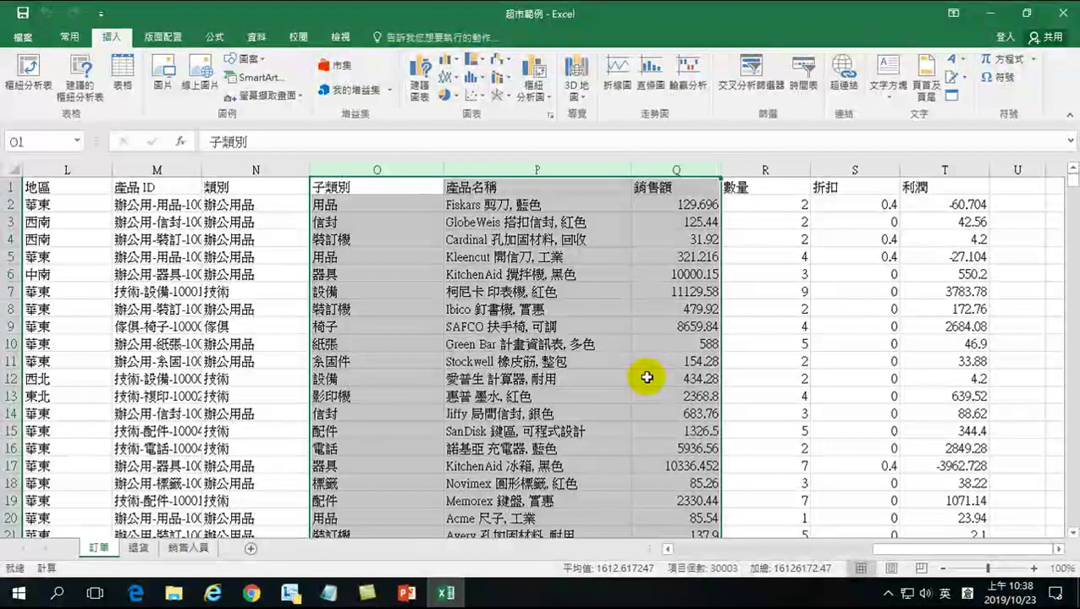
{"action": "left_click", "coordinate": [595, 360]}
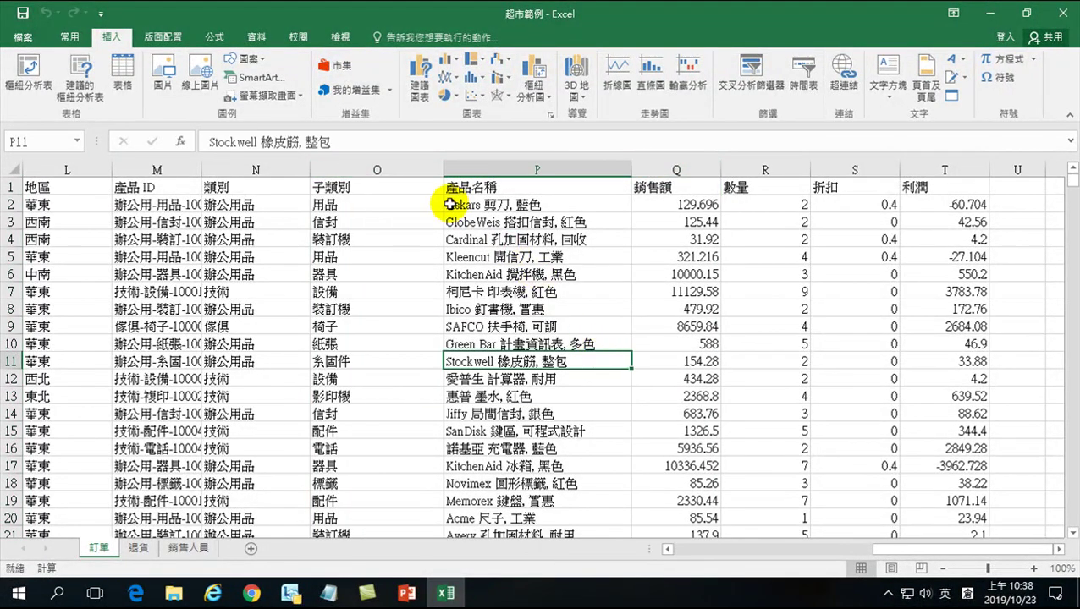
{"action": "left_click", "coordinate": [423, 81]}
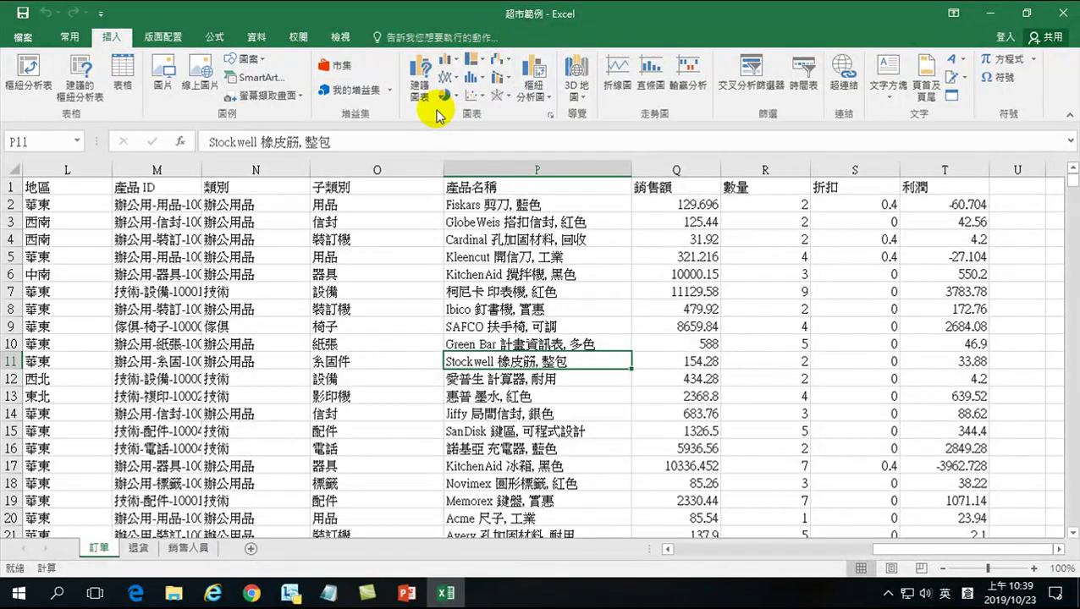
{"action": "left_click", "coordinate": [416, 87]}
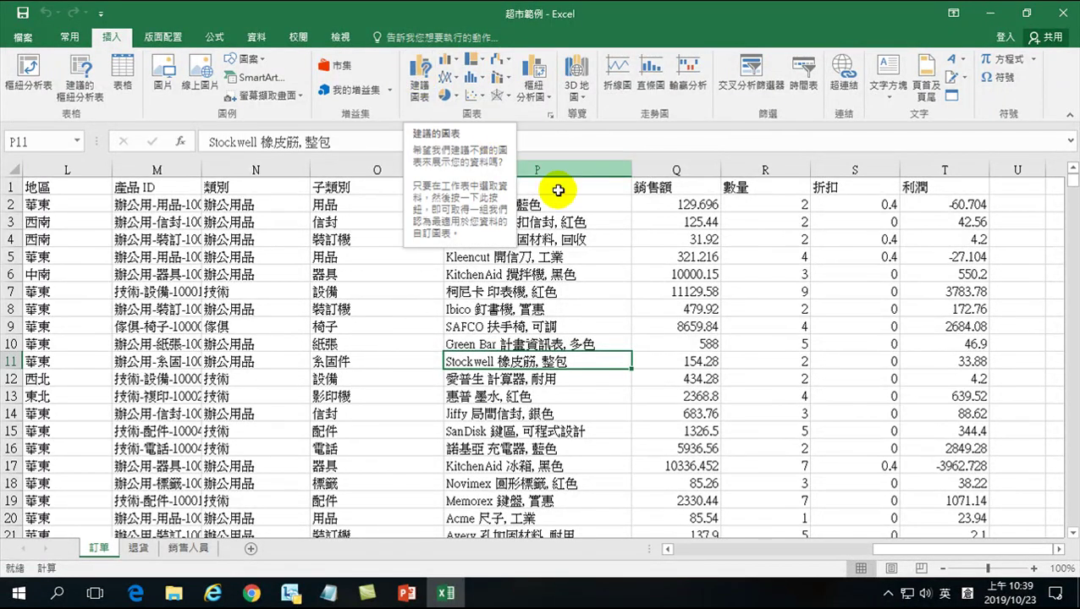
{"action": "left_click", "coordinate": [555, 286]}
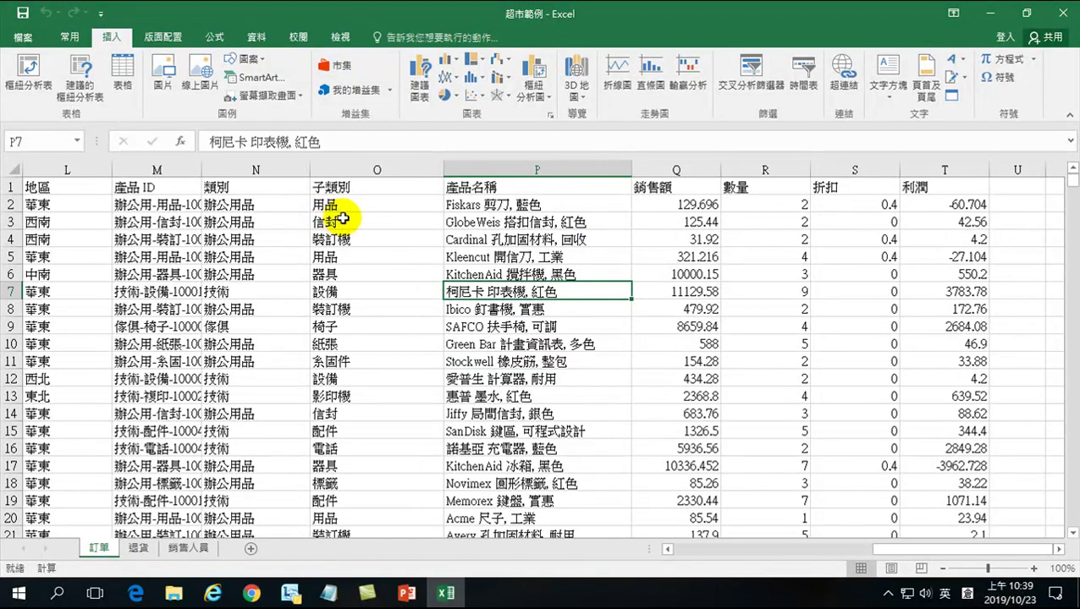
Step: Select only the 子類別 and 銷售額 columns on the 訂單 sheet and bring up the recommended charts for them
{"action": "left_click", "coordinate": [357, 169]}
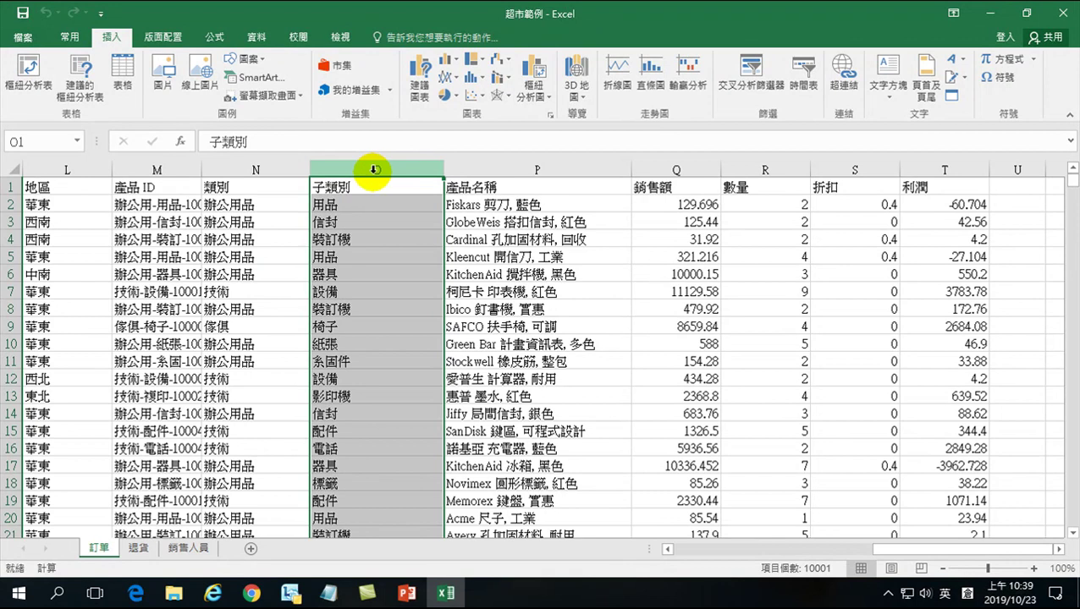
{"action": "left_click", "coordinate": [691, 169], "text": "ctrl"}
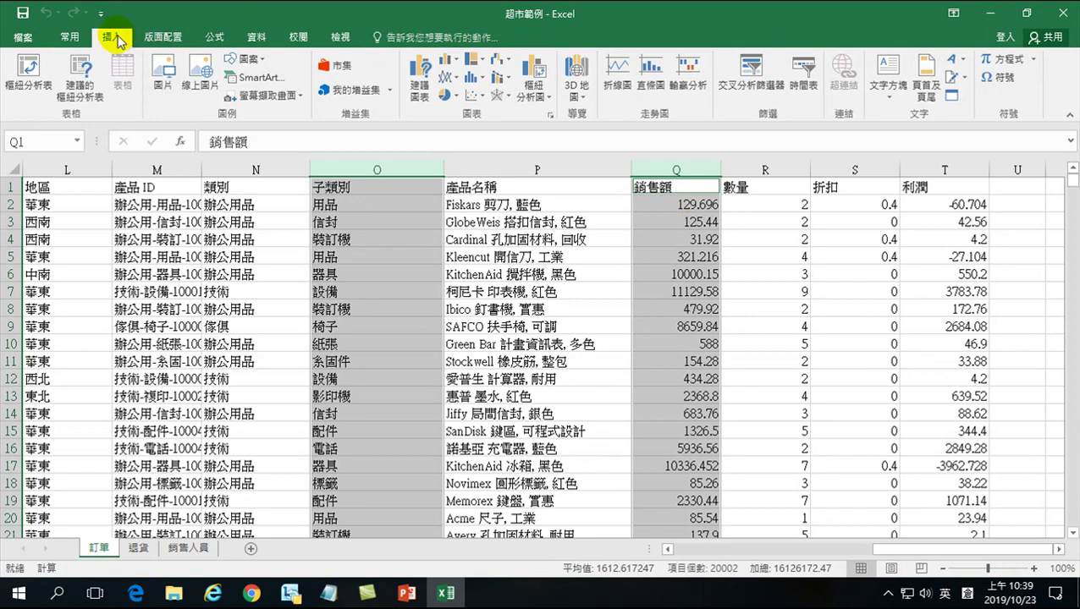
{"action": "left_click", "coordinate": [420, 77]}
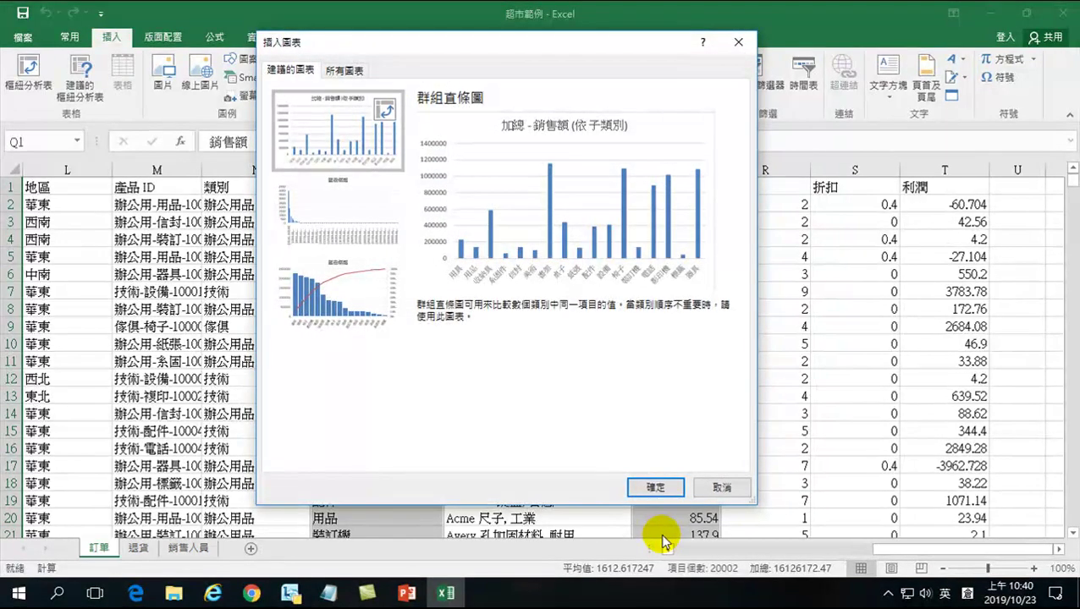
Step: Preview the line and pie chart types, and compare the recommended histogram and Pareto charts for the selected data
{"action": "left_click", "coordinate": [345, 75]}
{"action": "mouse_move", "coordinate": [464, 246]}
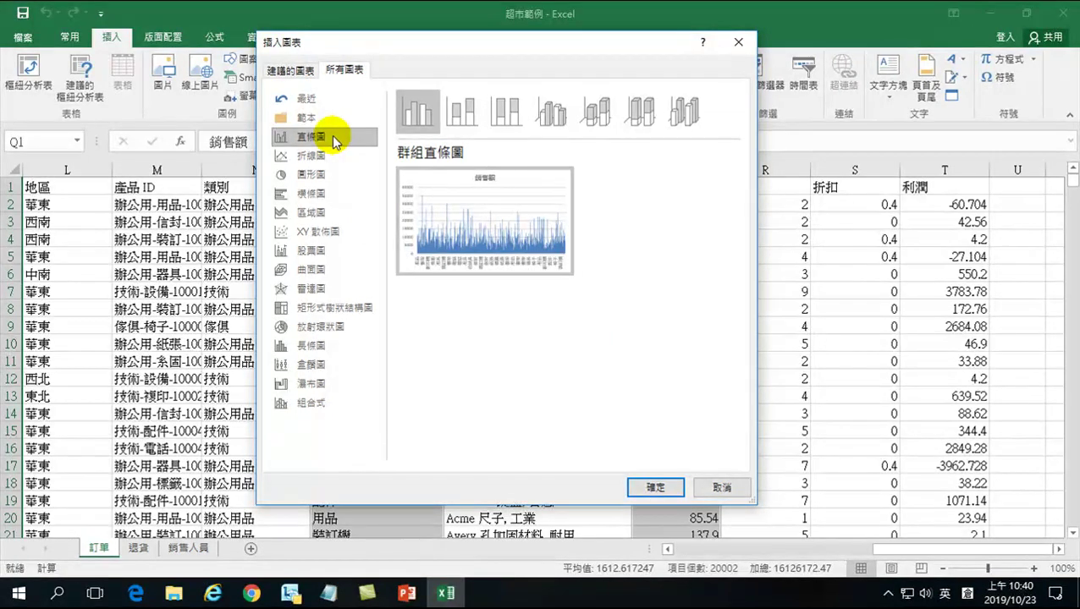
{"action": "left_click", "coordinate": [313, 156]}
{"action": "left_click", "coordinate": [316, 174]}
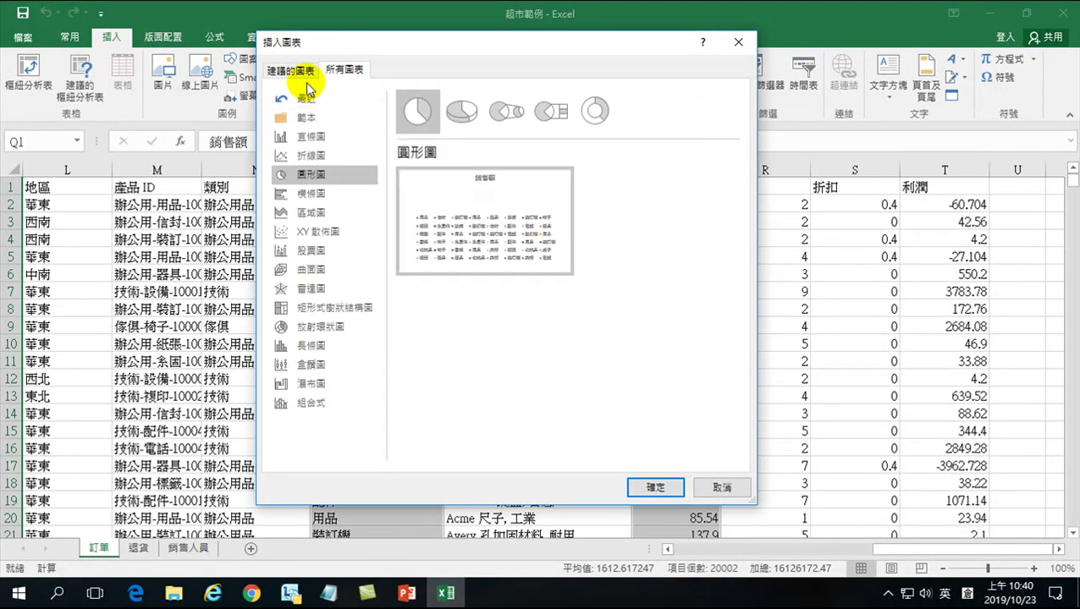
{"action": "left_click", "coordinate": [290, 70]}
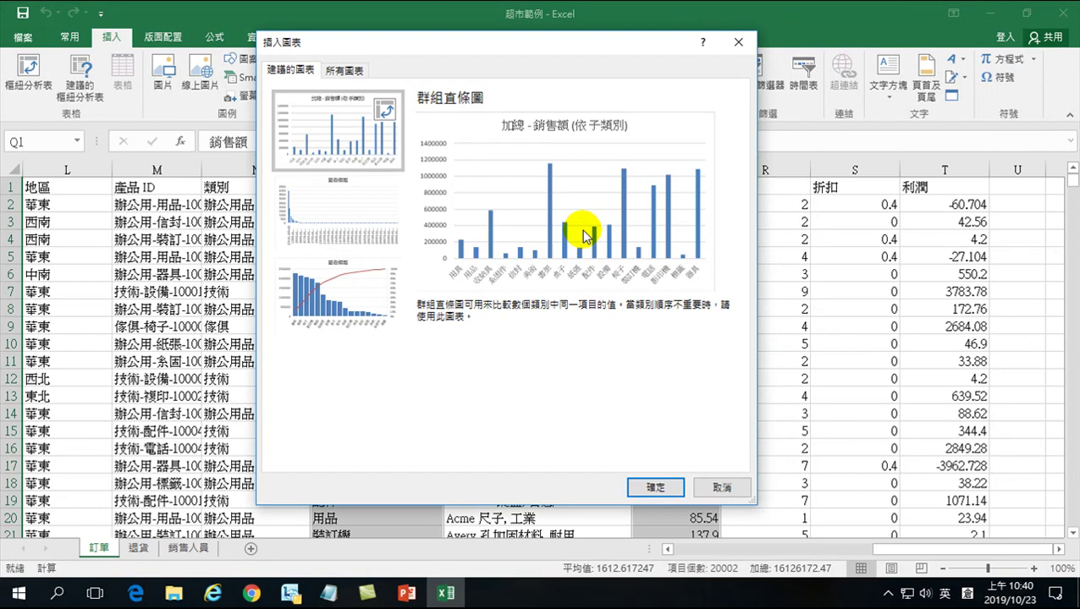
{"action": "left_click", "coordinate": [329, 200]}
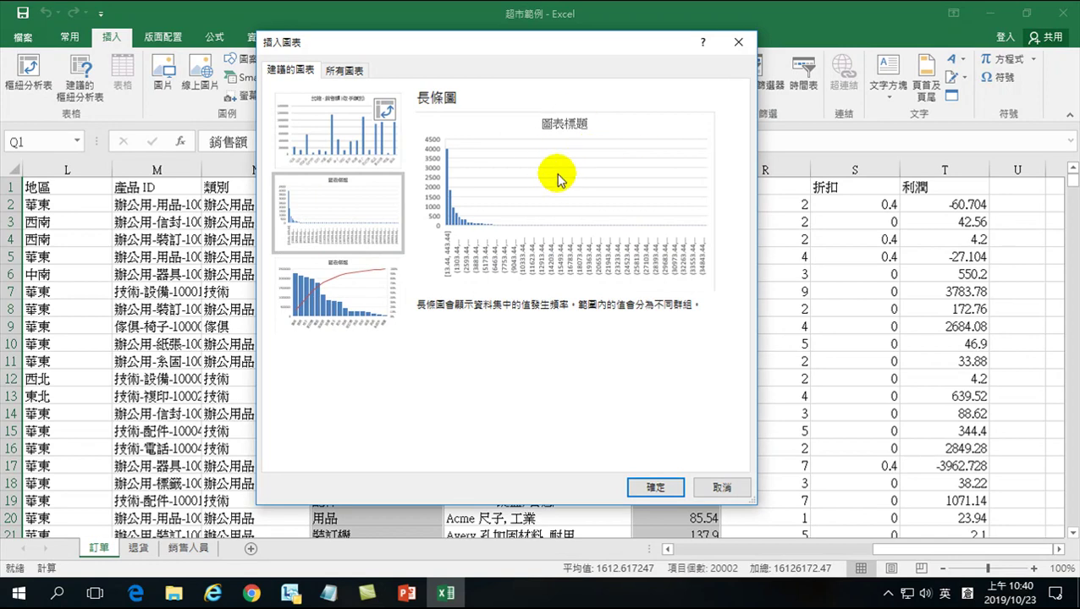
{"action": "left_click", "coordinate": [331, 296]}
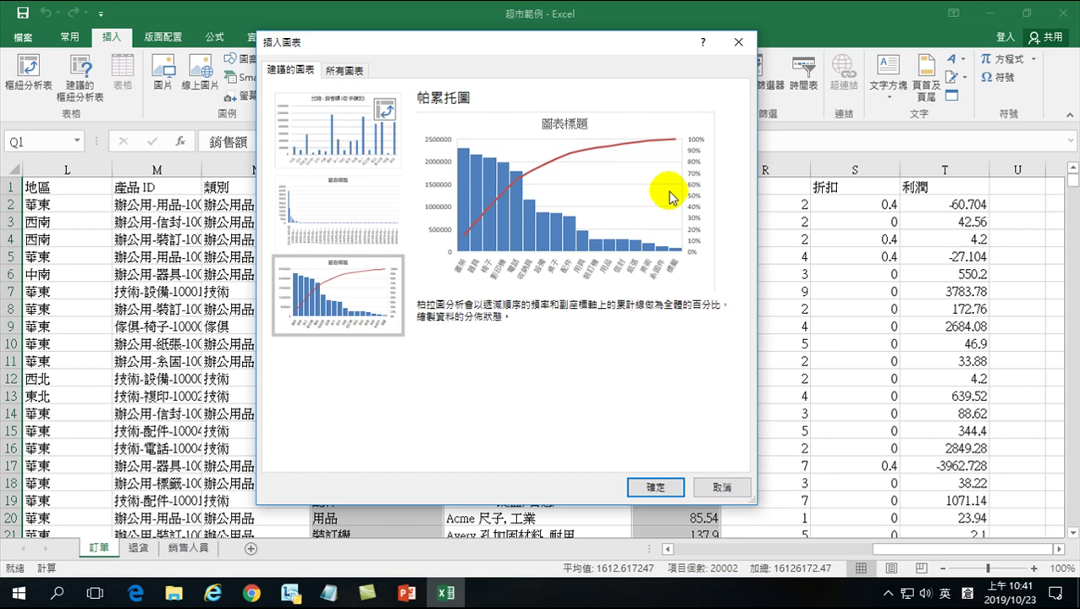
Step: Insert the recommended clustered column chart that sums 銷售額 by 子類別
{"action": "left_click", "coordinate": [320, 130]}
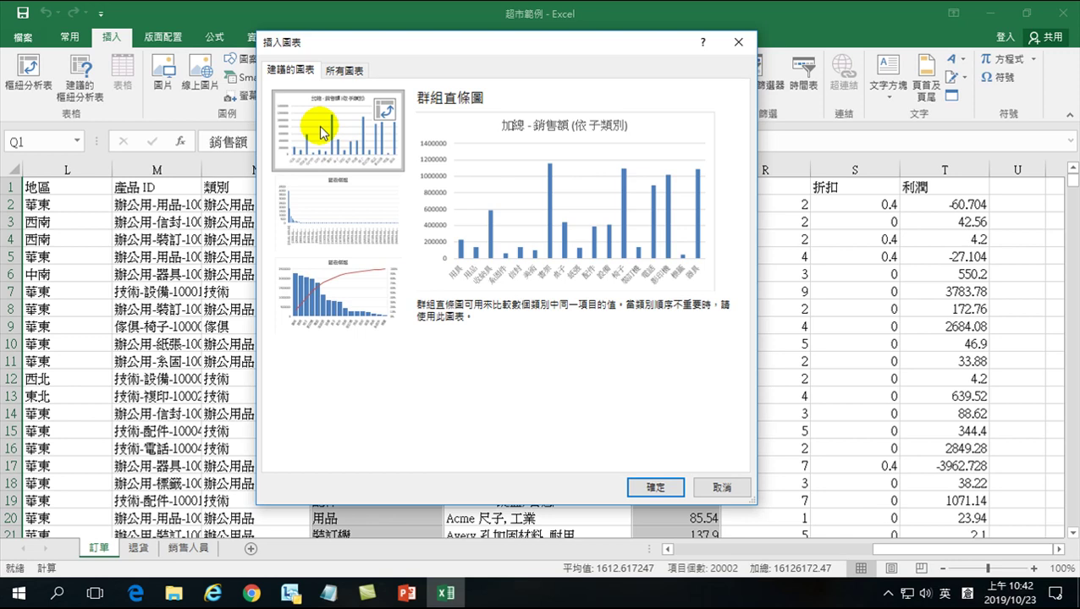
{"action": "left_click", "coordinate": [356, 123]}
{"action": "left_click", "coordinate": [652, 487]}
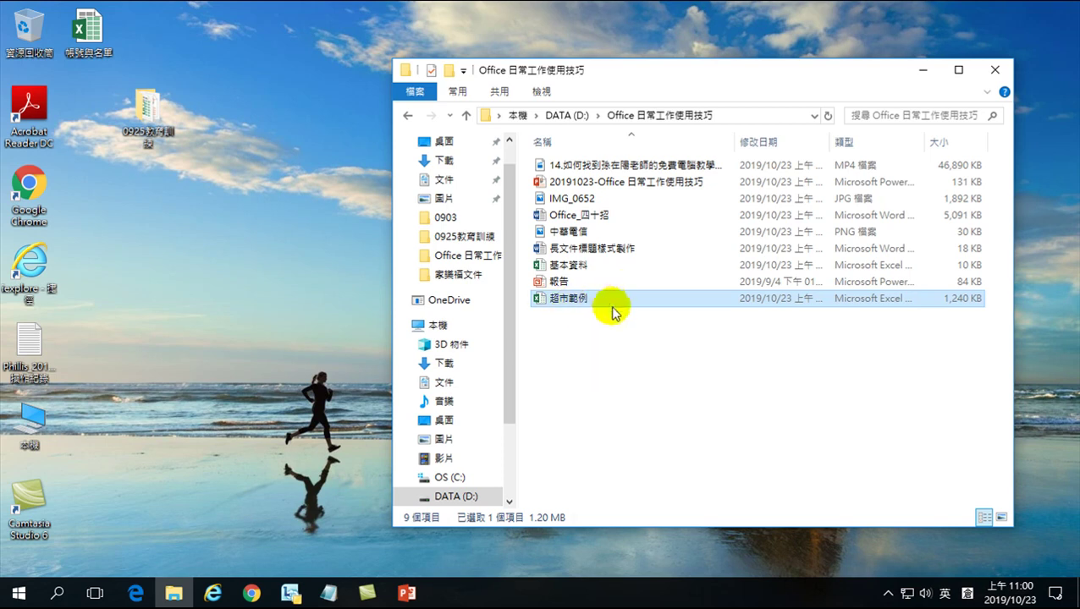
Step: Reopen the 超市範例 workbook from the folder, maximize its window and show the insert commands
{"action": "double_click", "coordinate": [578, 298]}
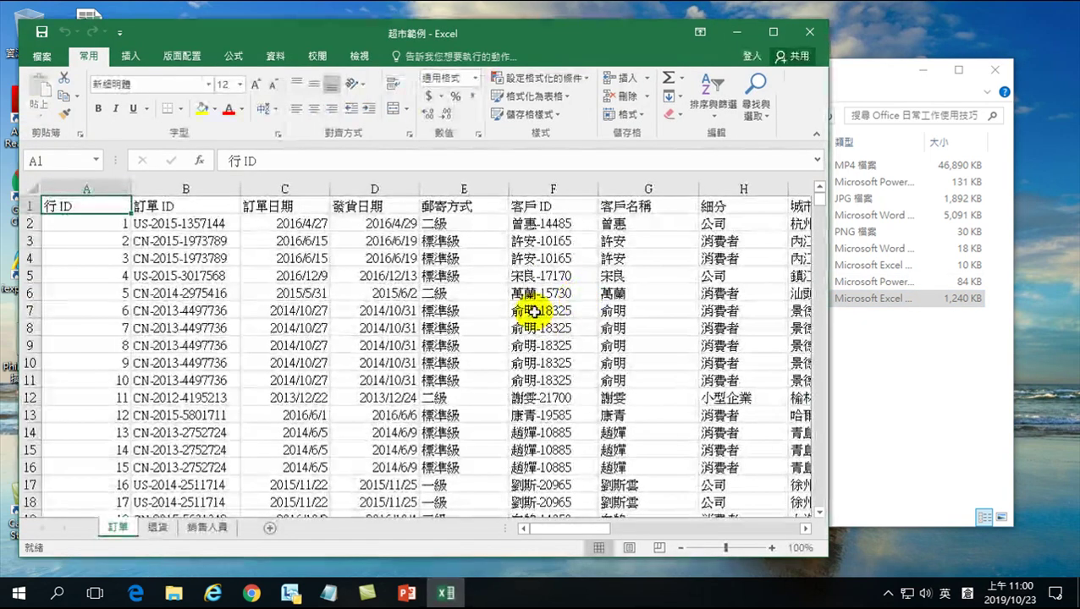
{"action": "left_click", "coordinate": [770, 34]}
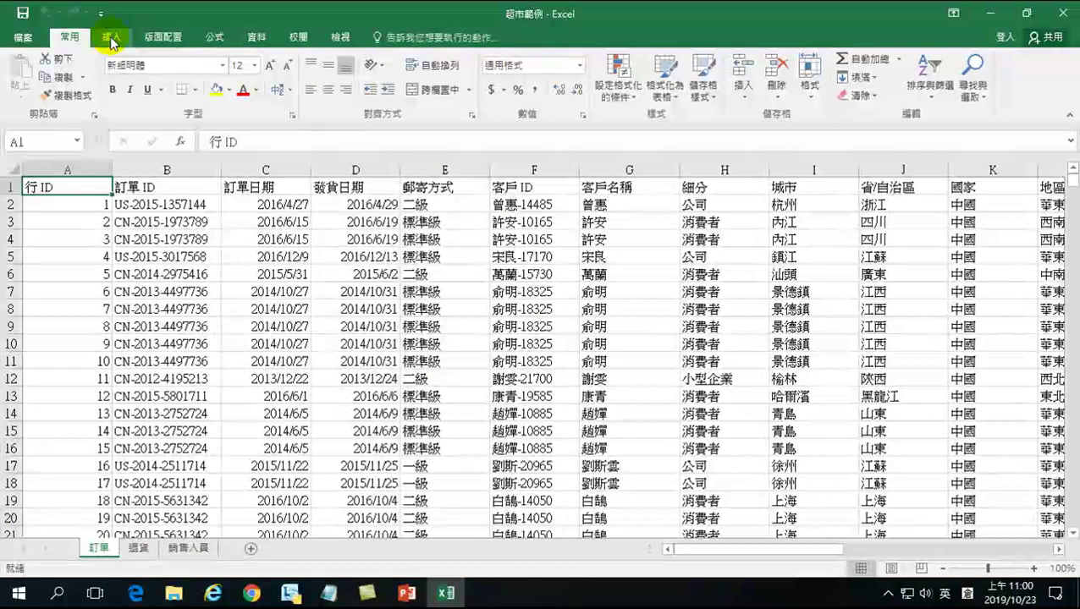
{"action": "left_click", "coordinate": [111, 38]}
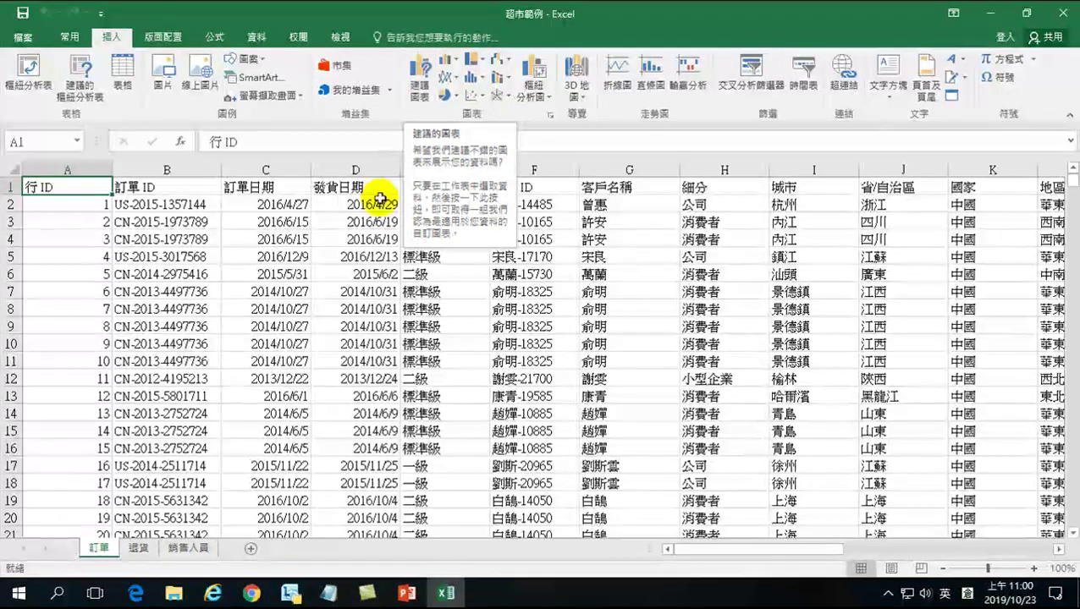
{"action": "left_click", "coordinate": [330, 254]}
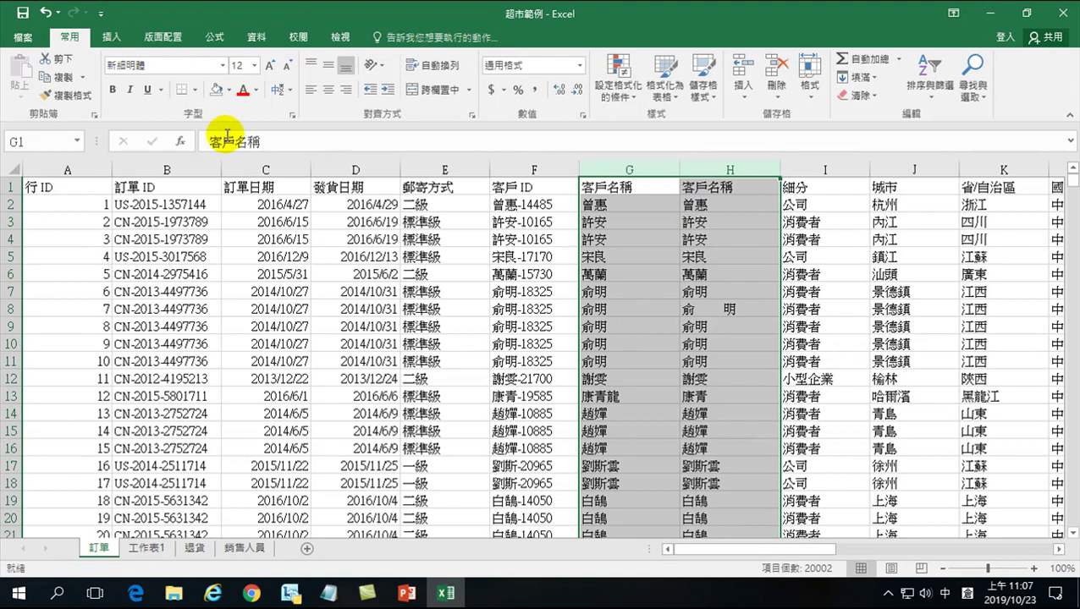
Step: Select the row differences (列差異) between the two 客戶名稱 columns with Go To Special and fill those cells yellow
{"action": "key", "text": "ctrl+g"}
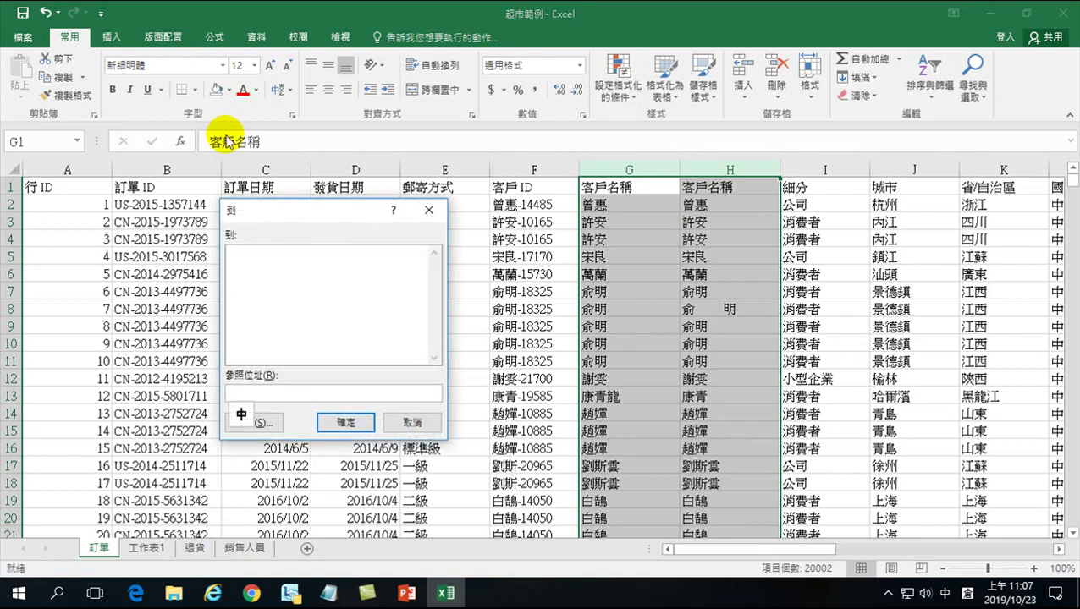
{"action": "left_click_drag", "start_coordinate": [286, 216], "coordinate": [357, 221]}
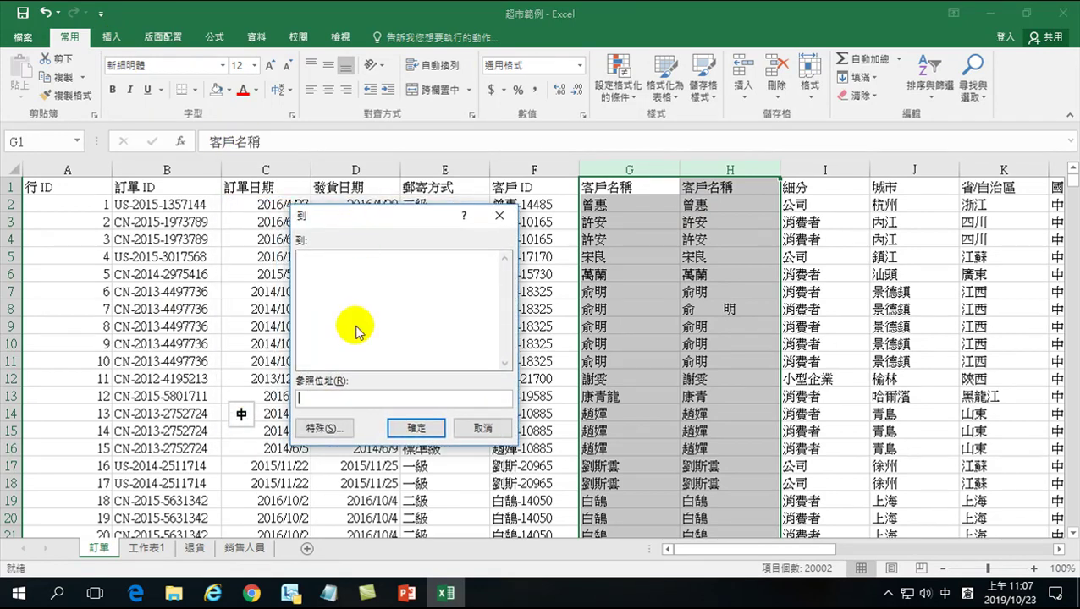
{"action": "left_click", "coordinate": [326, 428]}
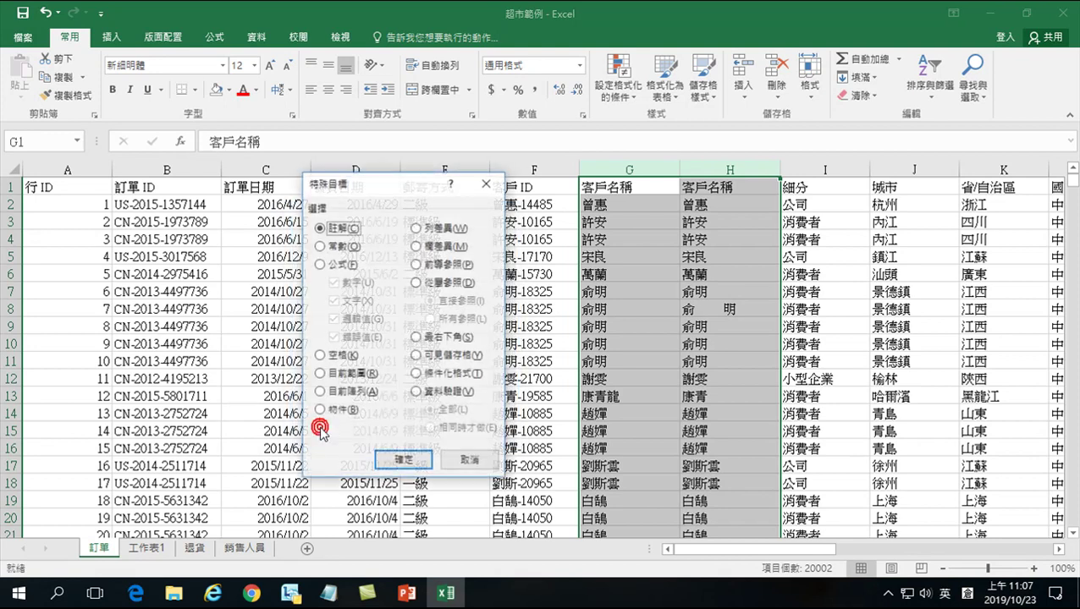
{"action": "left_click", "coordinate": [417, 229]}
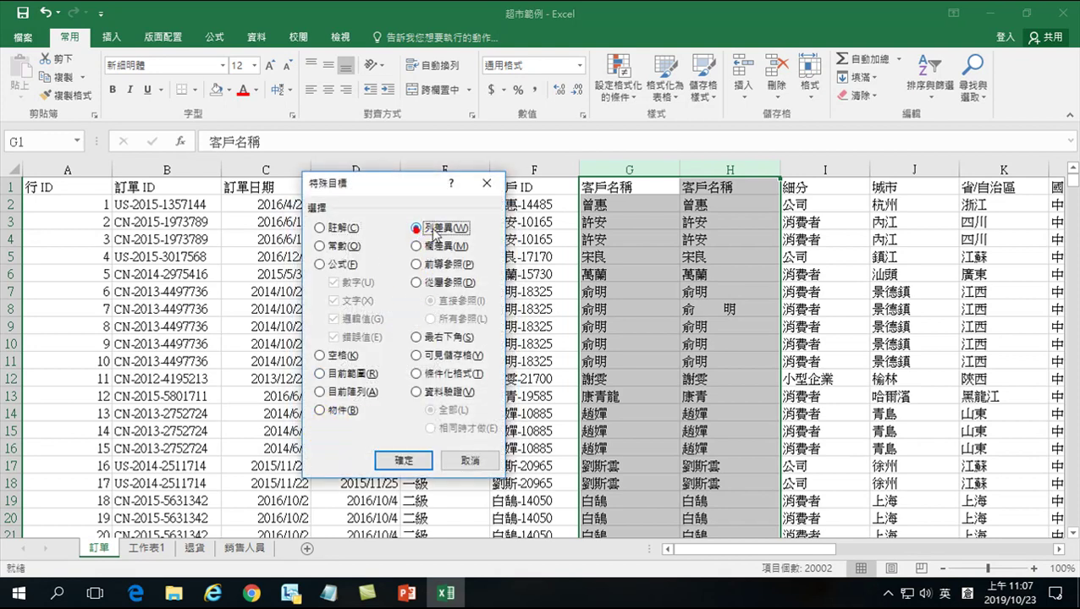
{"action": "left_click", "coordinate": [407, 460]}
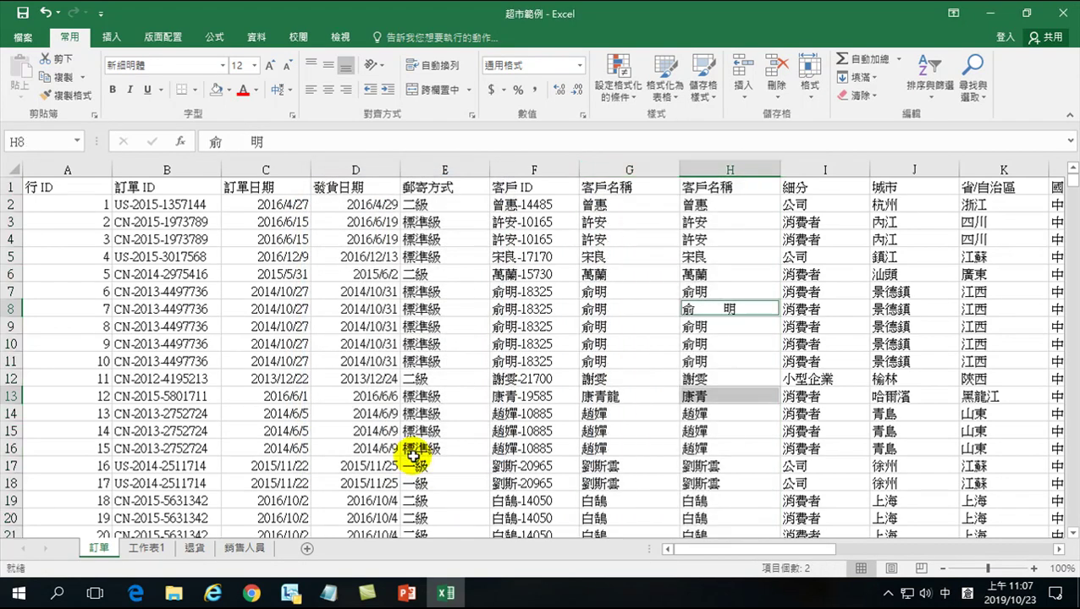
{"action": "left_click", "coordinate": [227, 90]}
{"action": "left_click", "coordinate": [255, 213]}
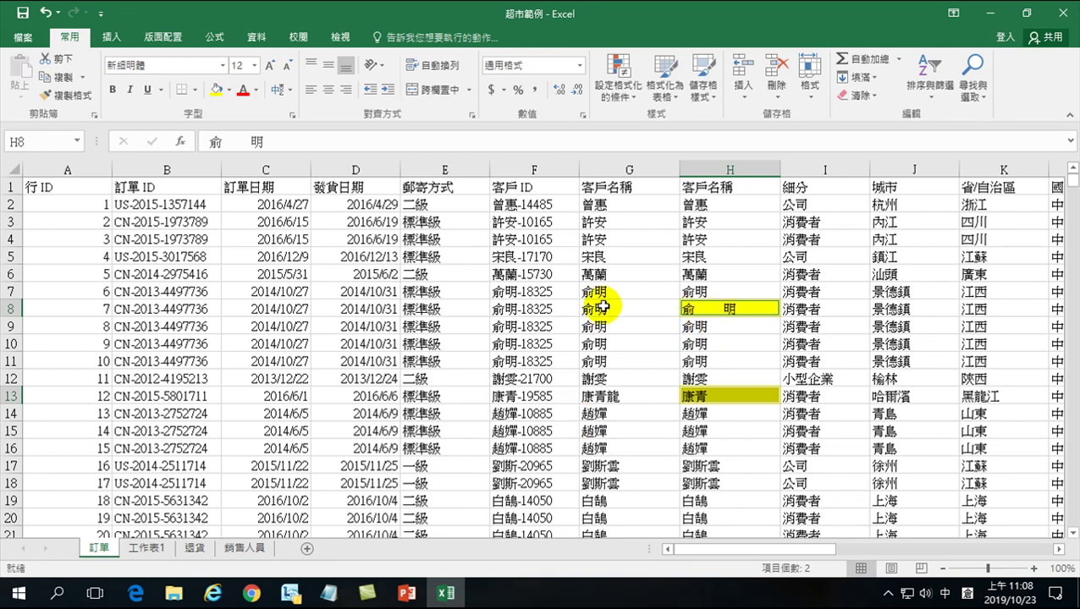
Step: Add a trailing space to the customer name in H5 and a space between the two characters of the name in H4
{"action": "left_click", "coordinate": [715, 314]}
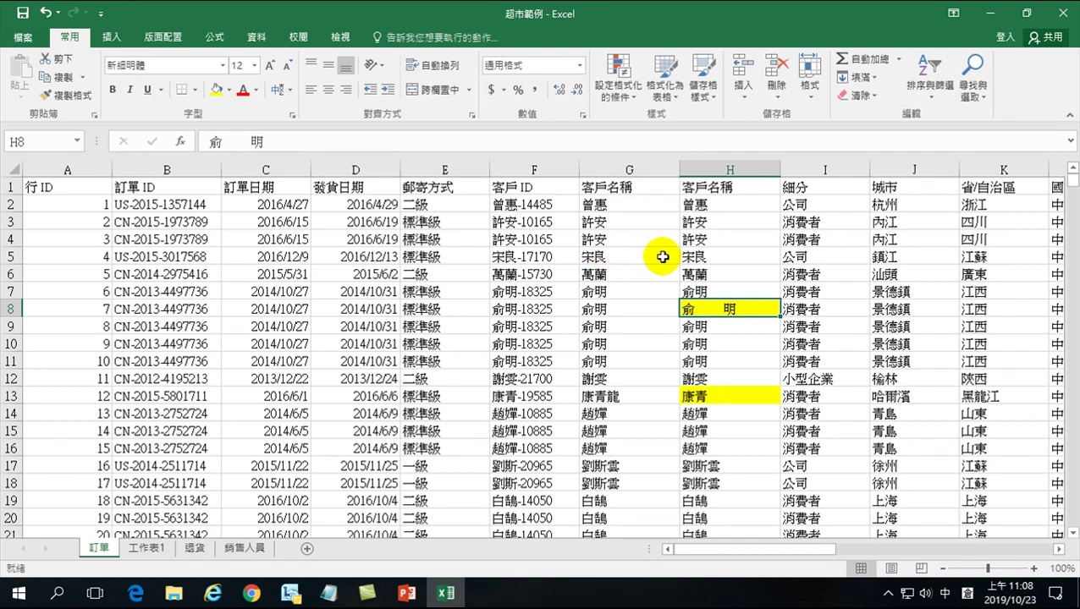
{"action": "left_click", "coordinate": [694, 256]}
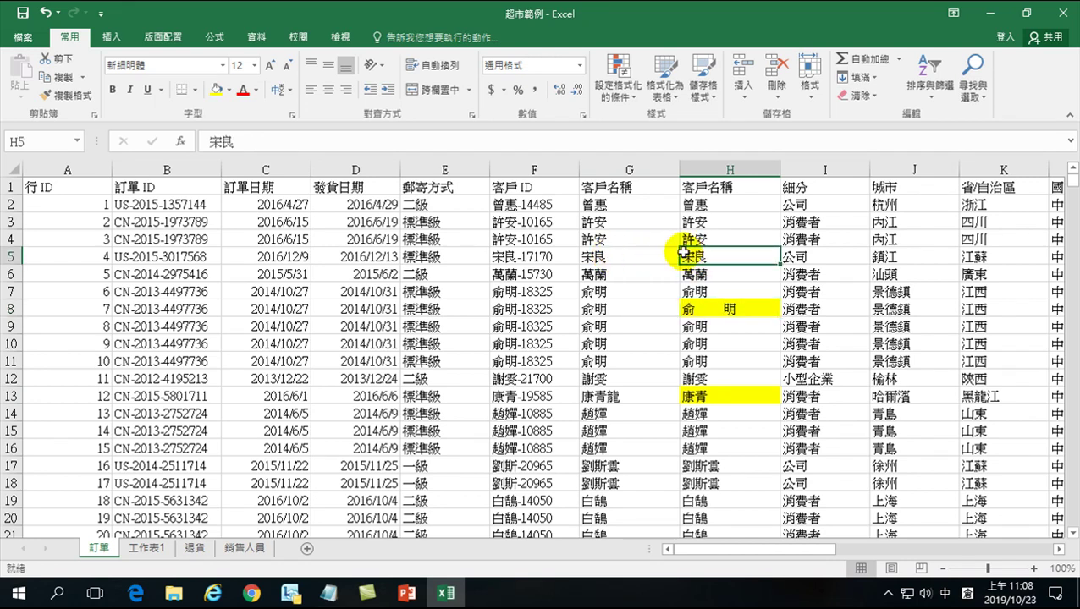
{"action": "left_click", "coordinate": [245, 142]}
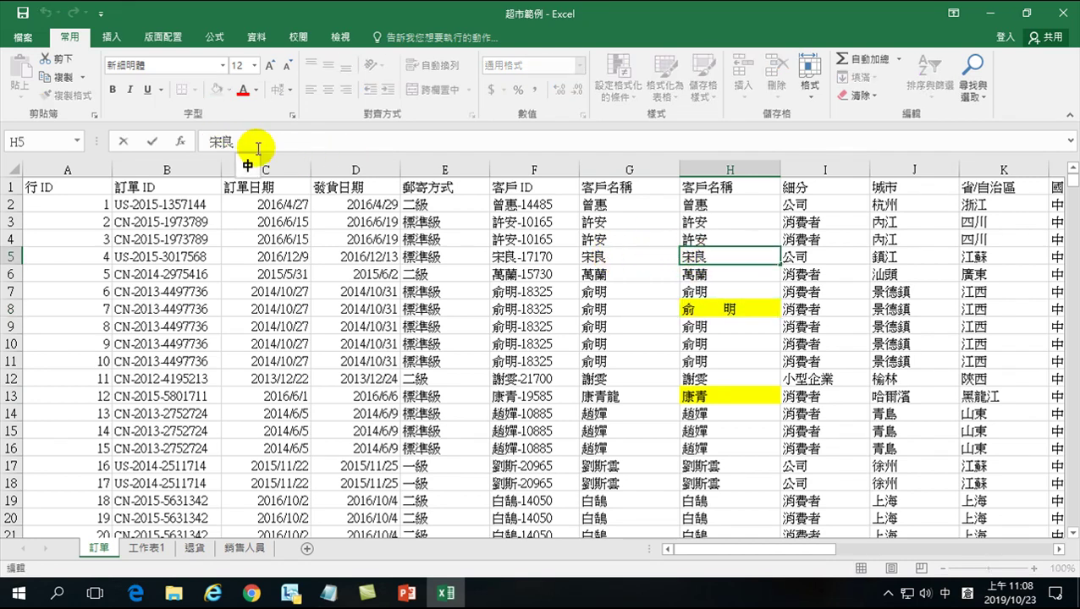
{"action": "key", "text": "Return"}
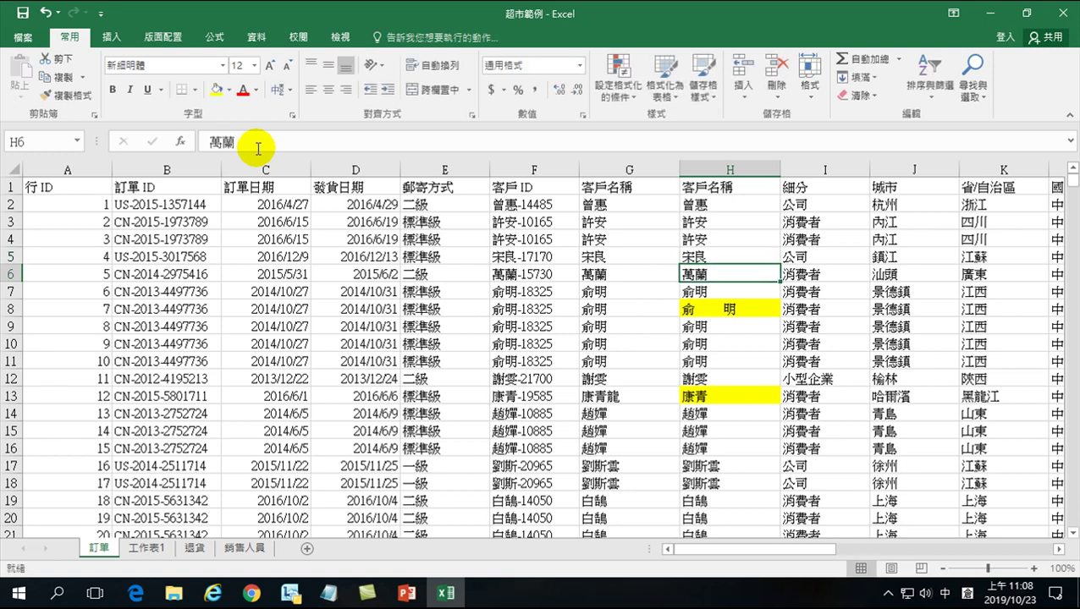
{"action": "left_click", "coordinate": [706, 240]}
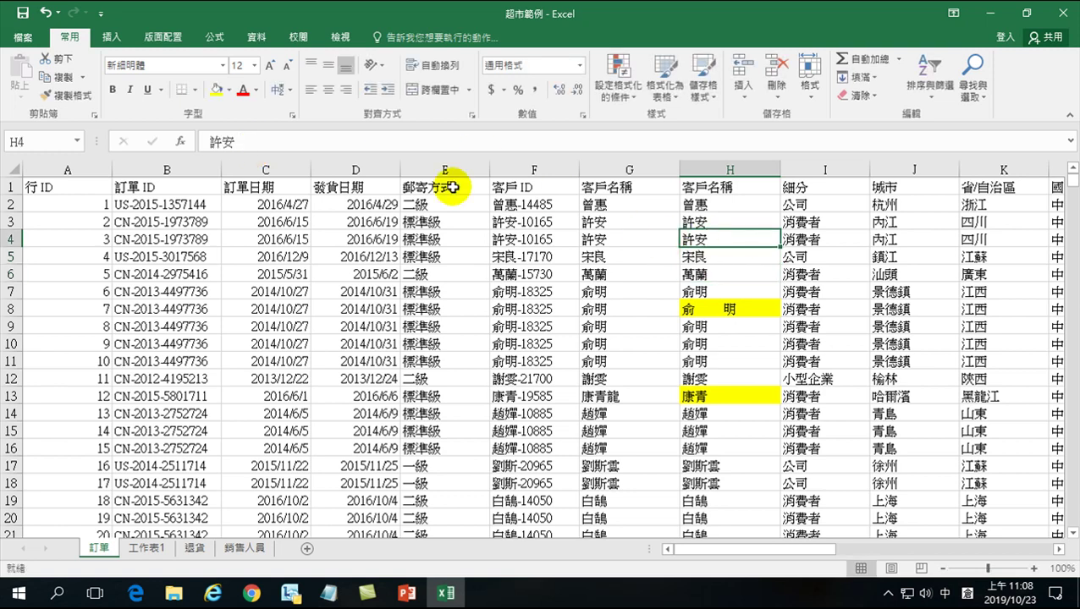
{"action": "left_click", "coordinate": [222, 142]}
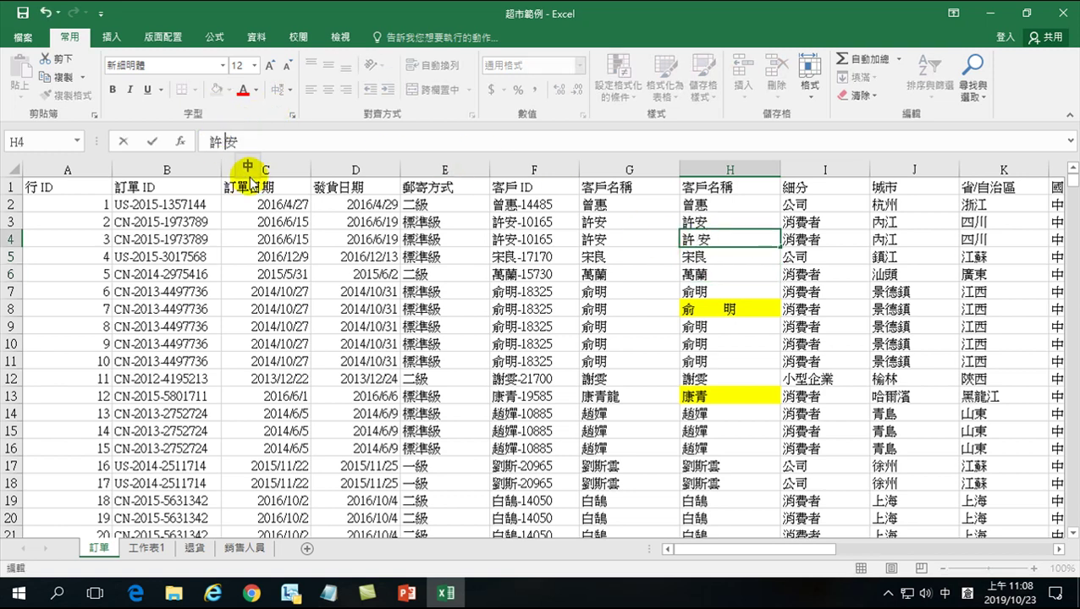
{"action": "key", "text": "Return"}
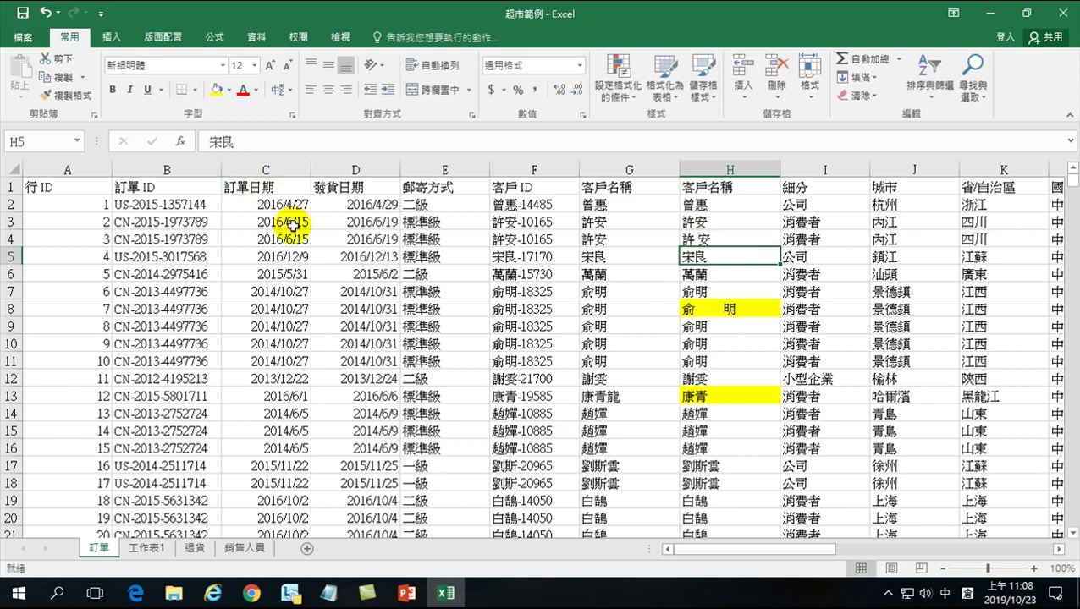
Step: Select the row differences (列差異) across columns G and H again with Go To Special and fill the selected cells yellow
{"action": "left_click_drag", "start_coordinate": [626, 170], "coordinate": [720, 170]}
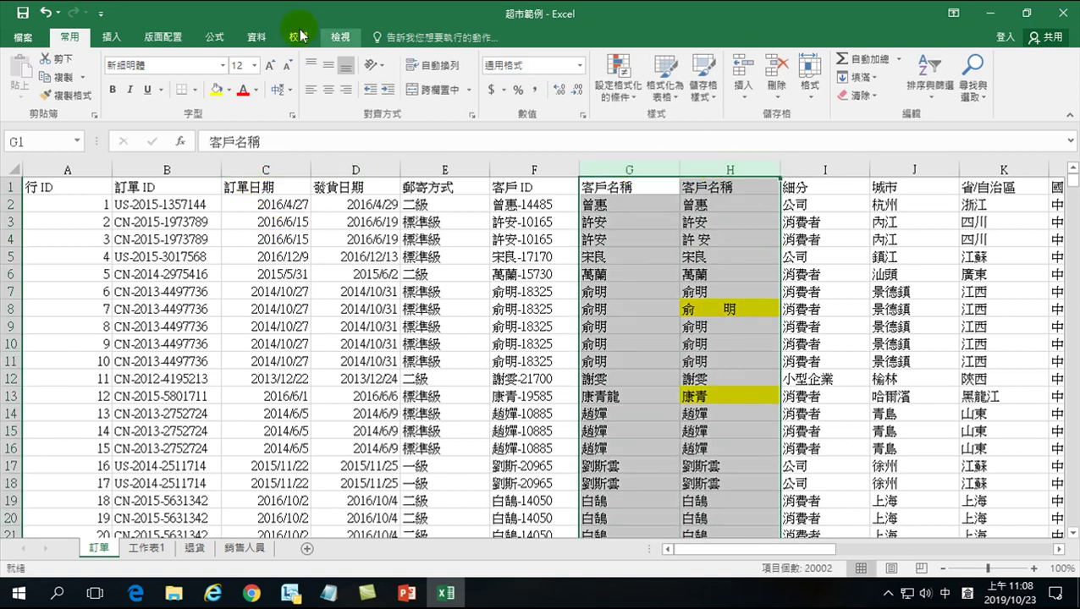
{"action": "key", "text": "ctrl+g"}
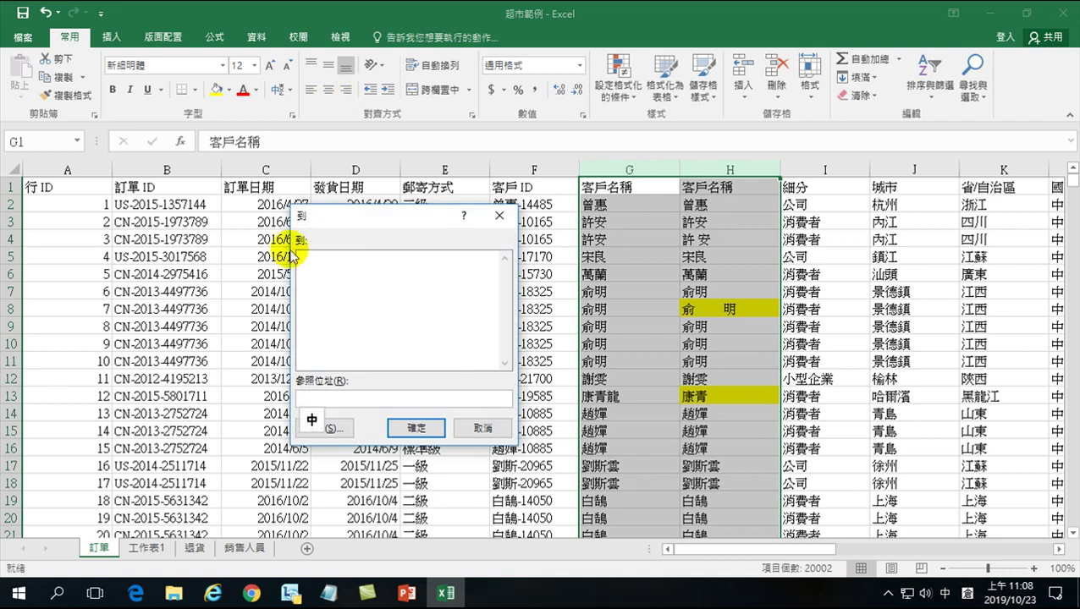
{"action": "left_click_drag", "start_coordinate": [379, 230], "coordinate": [414, 230]}
{"action": "left_click", "coordinate": [361, 428]}
{"action": "left_click", "coordinate": [451, 229]}
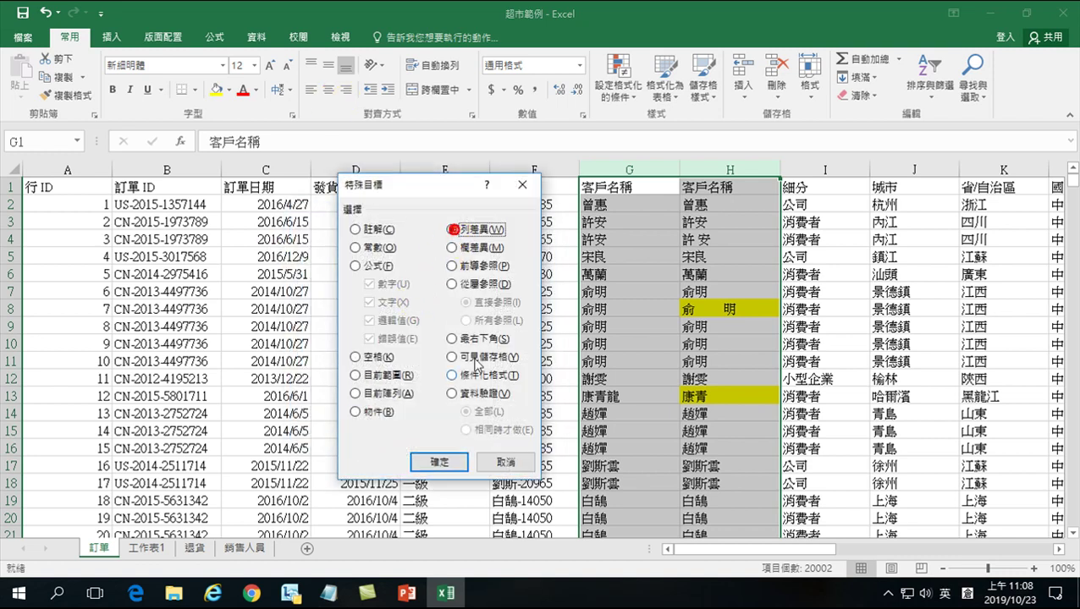
{"action": "left_click", "coordinate": [439, 461]}
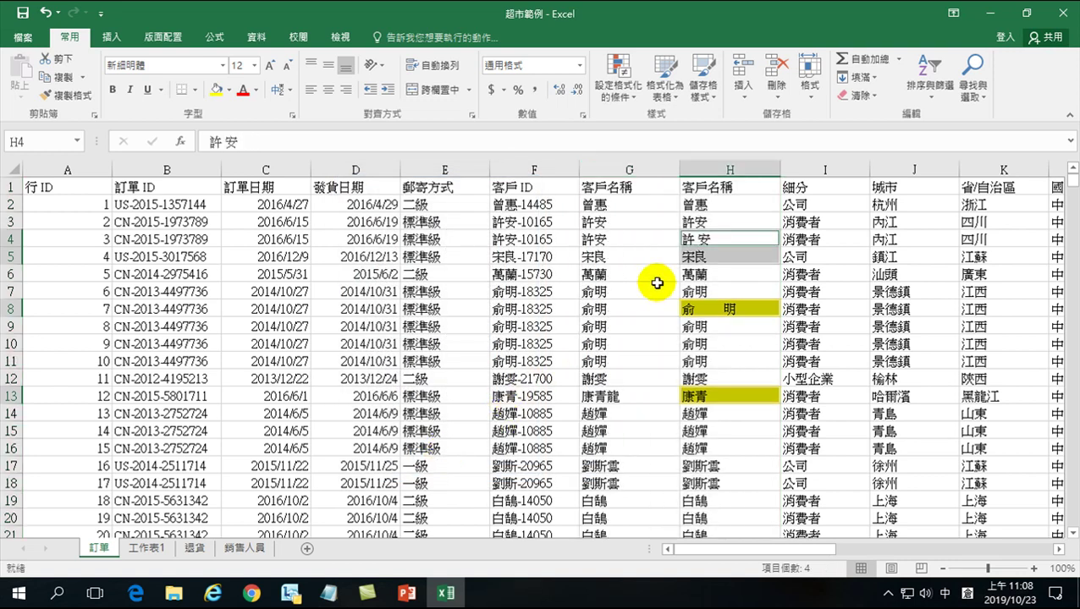
{"action": "left_click", "coordinate": [219, 95]}
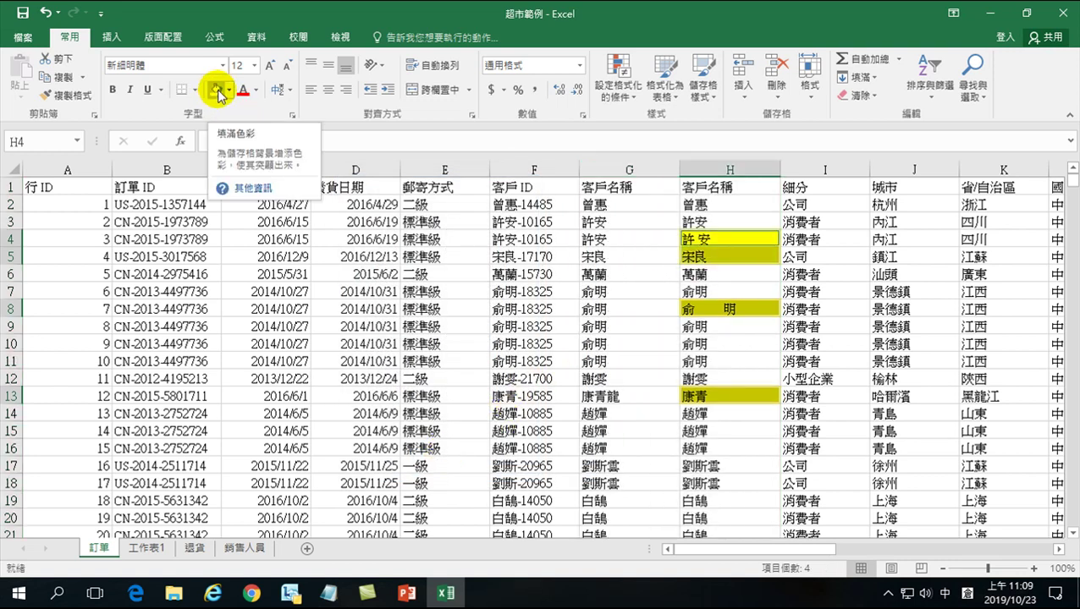
Step: Inspect the entry in H5 for its trailing space, and close the 超市範例 workbook without saving the changes
{"action": "left_click", "coordinate": [720, 259]}
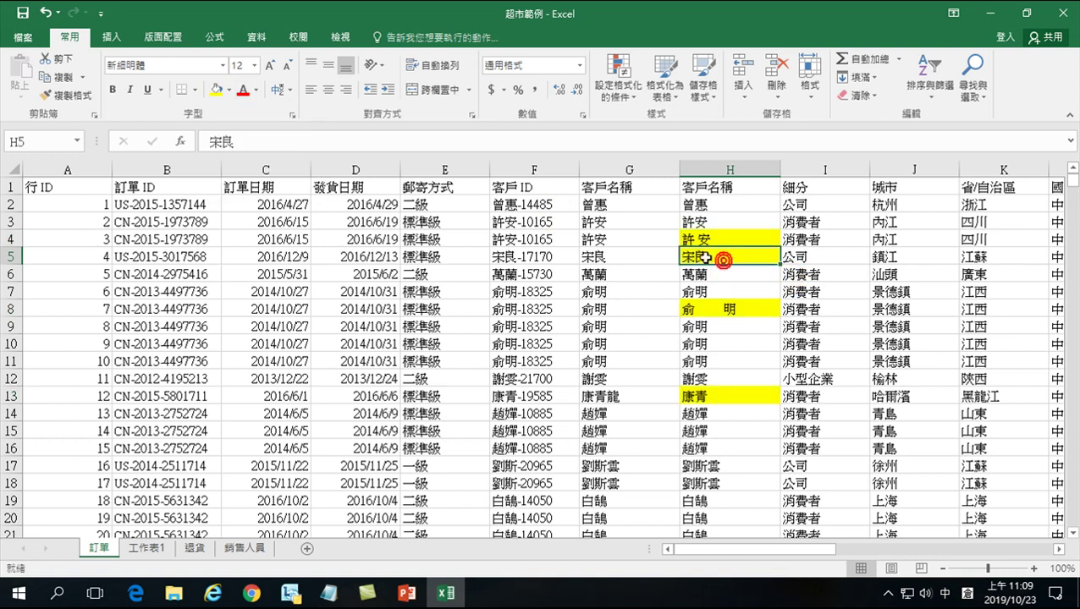
{"action": "left_click", "coordinate": [236, 140]}
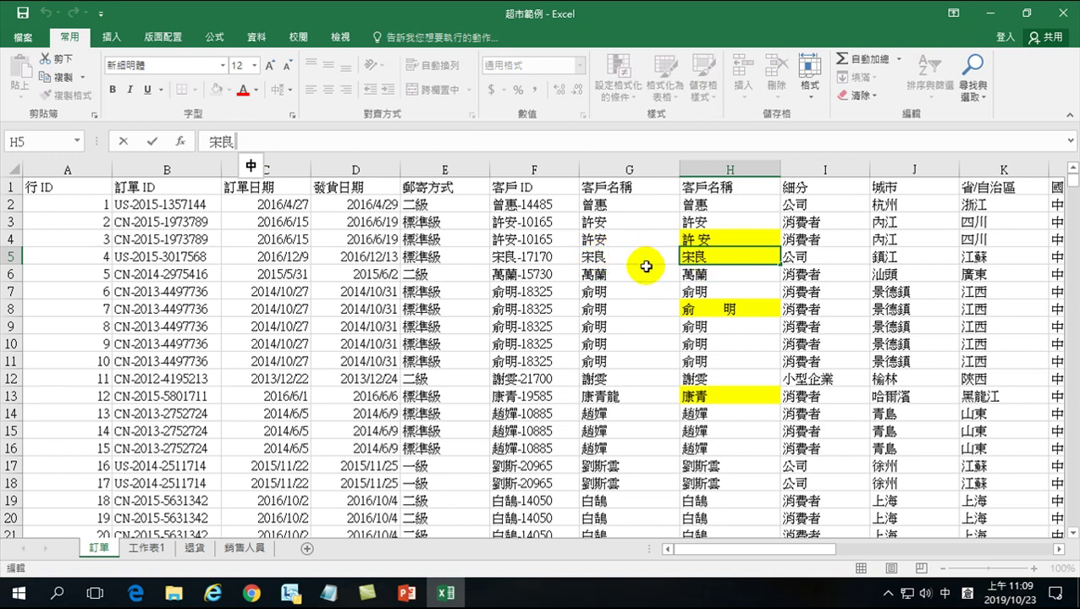
{"action": "left_click", "coordinate": [620, 322]}
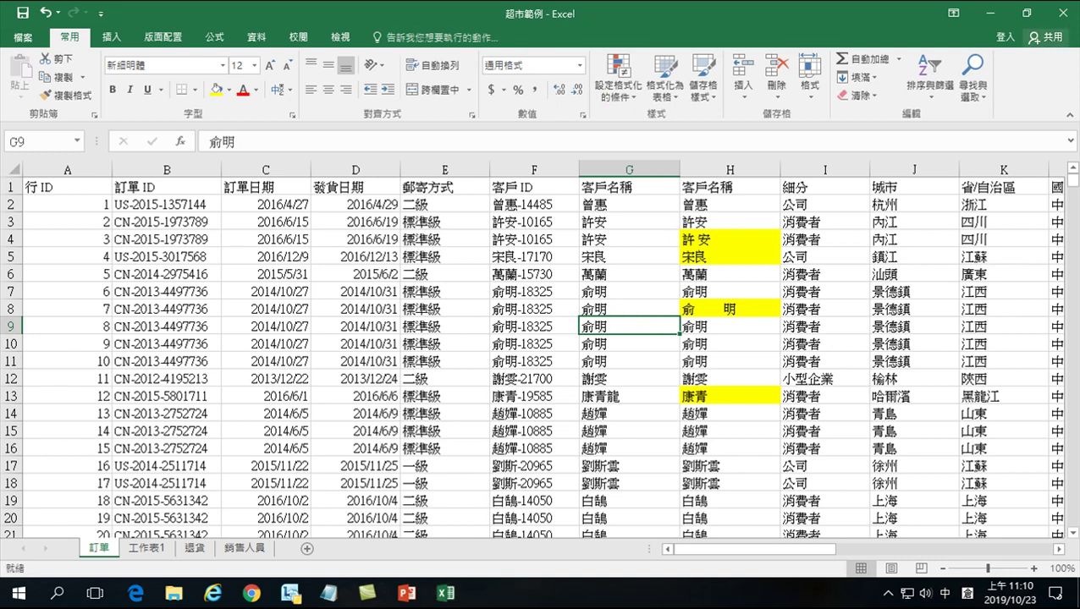
{"action": "left_click", "coordinate": [1063, 13]}
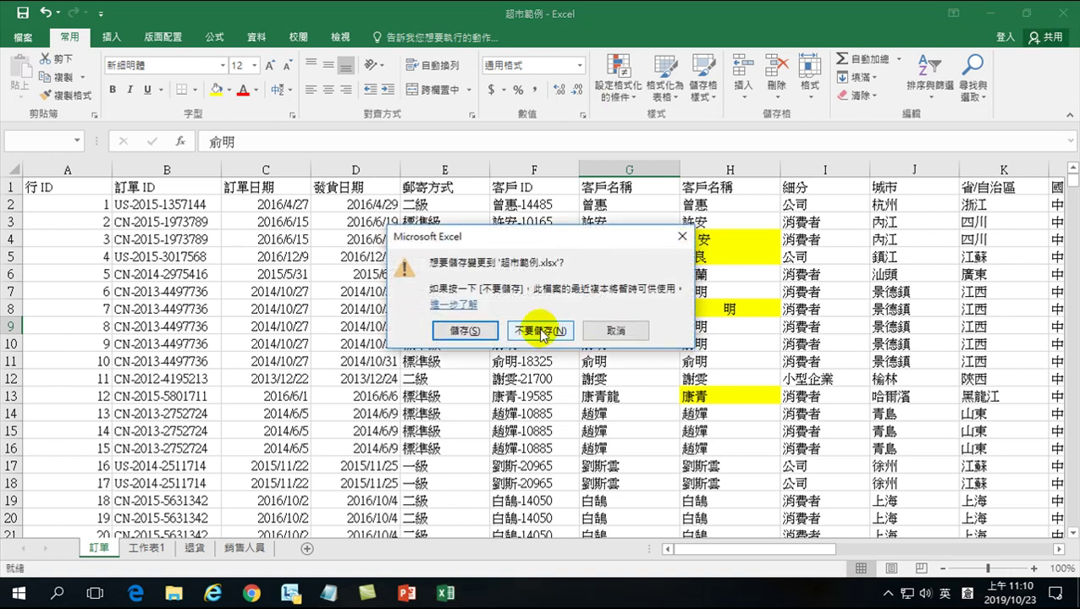
{"action": "left_click", "coordinate": [543, 330]}
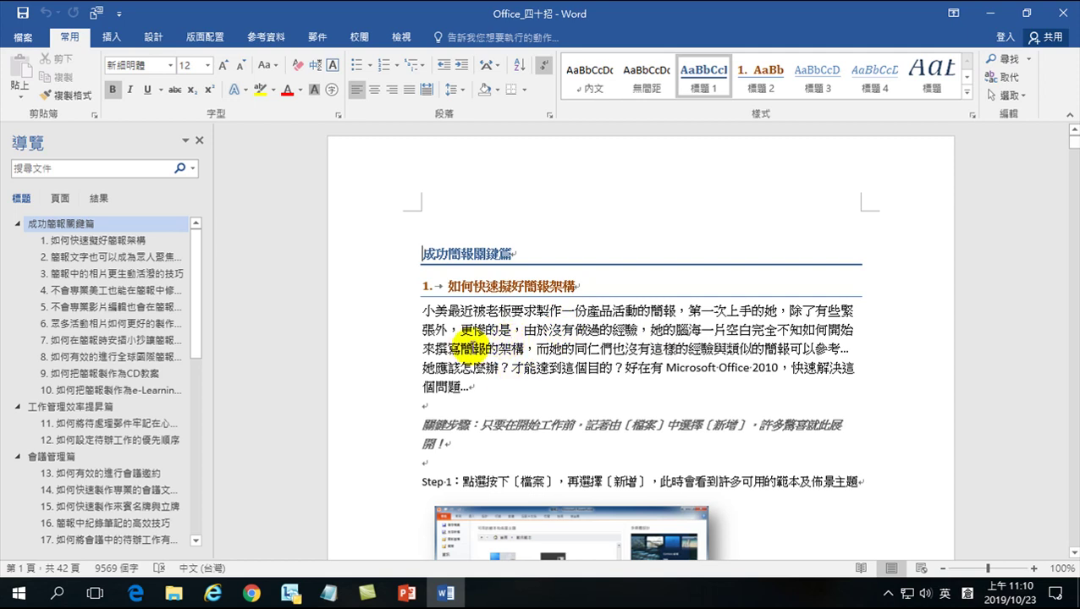
{"action": "left_click", "coordinate": [424, 313]}
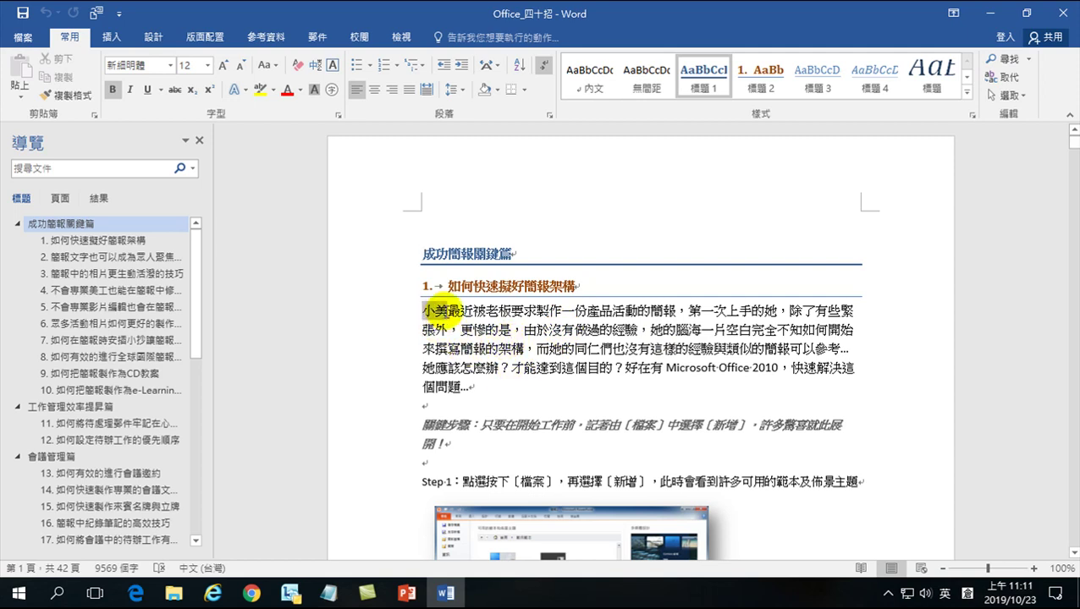
{"action": "double_click", "coordinate": [426, 312]}
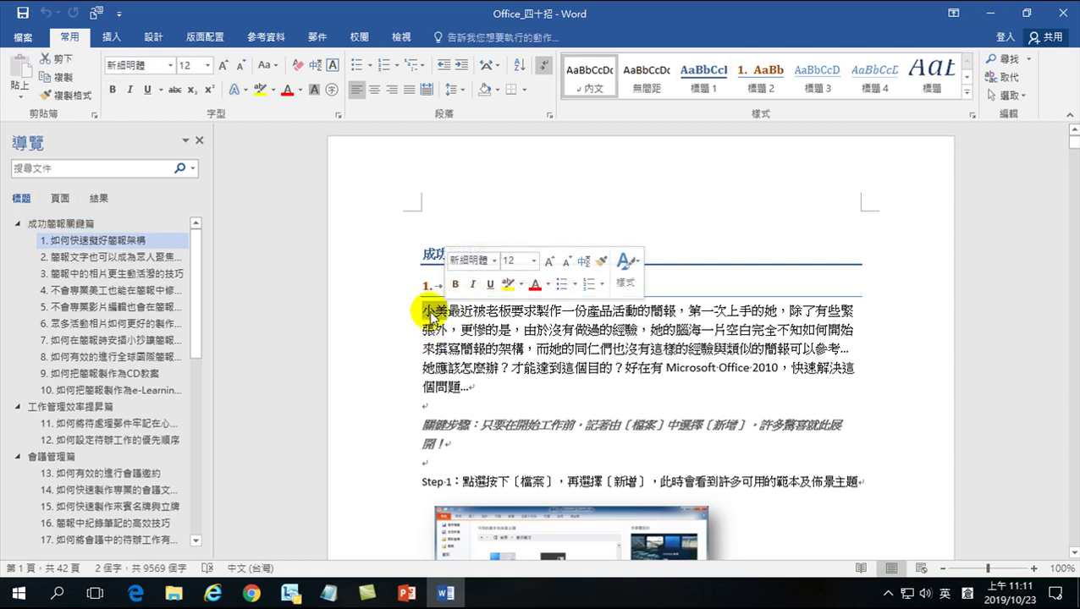
{"action": "left_click", "coordinate": [424, 311]}
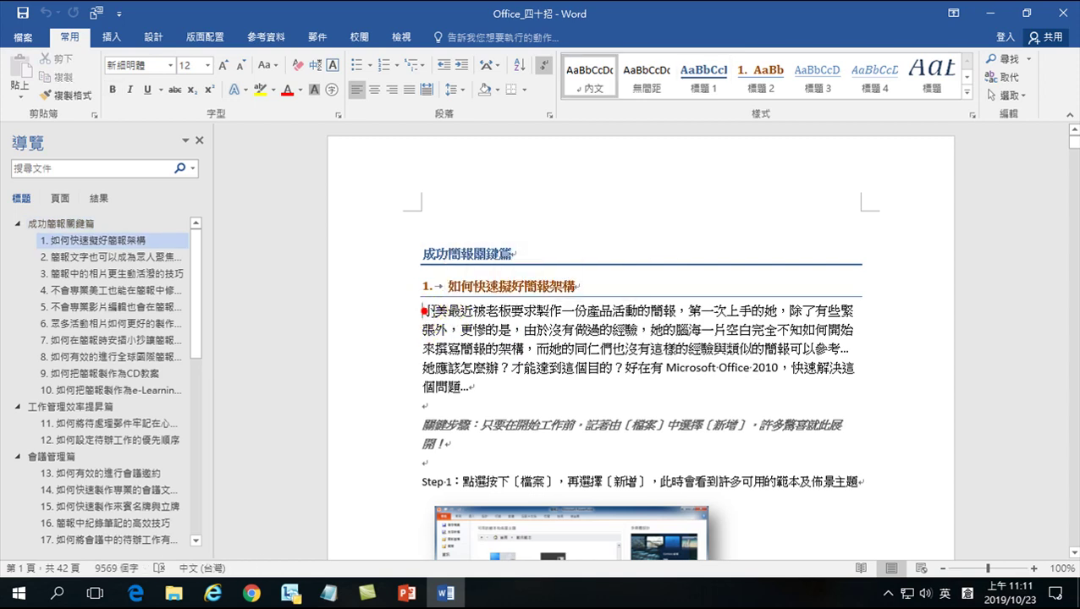
{"action": "left_click_drag", "start_coordinate": [438, 310], "coordinate": [436, 313]}
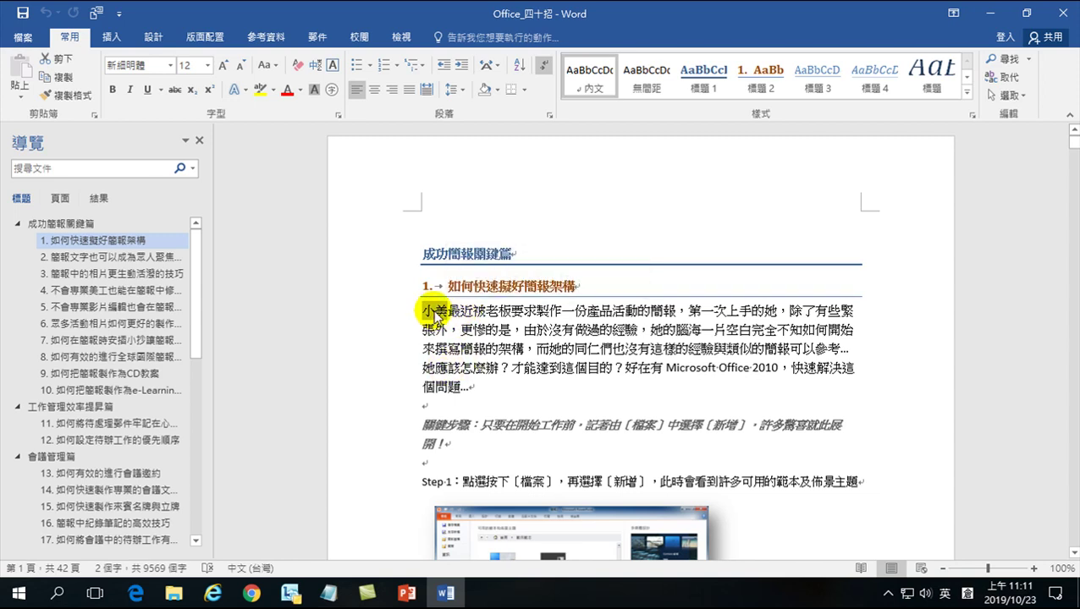
{"action": "left_click", "coordinate": [433, 310]}
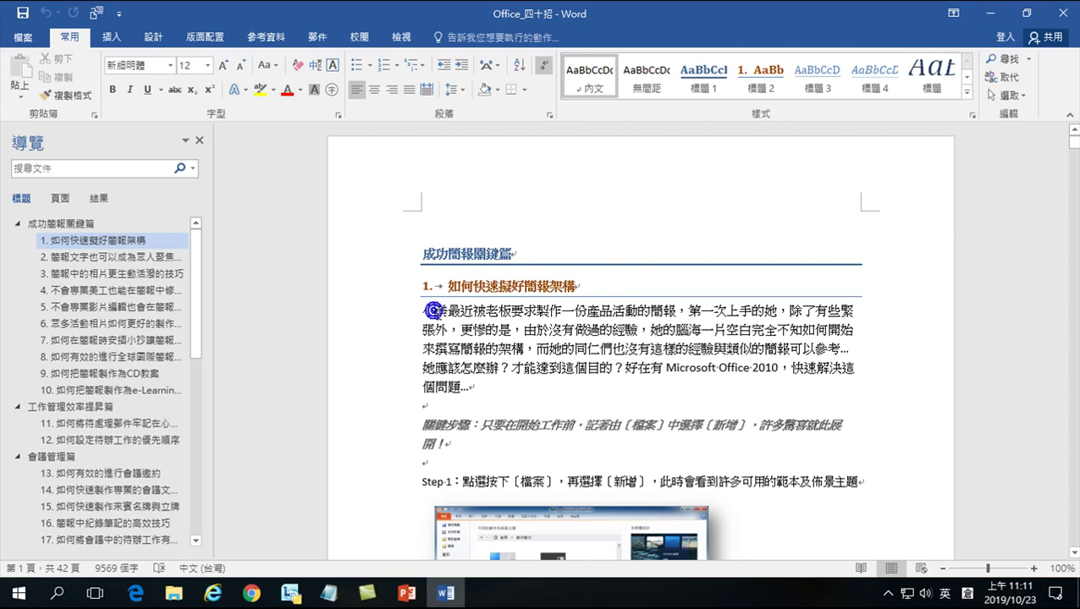
{"action": "double_click", "coordinate": [425, 310]}
{"action": "left_click", "coordinate": [426, 311]}
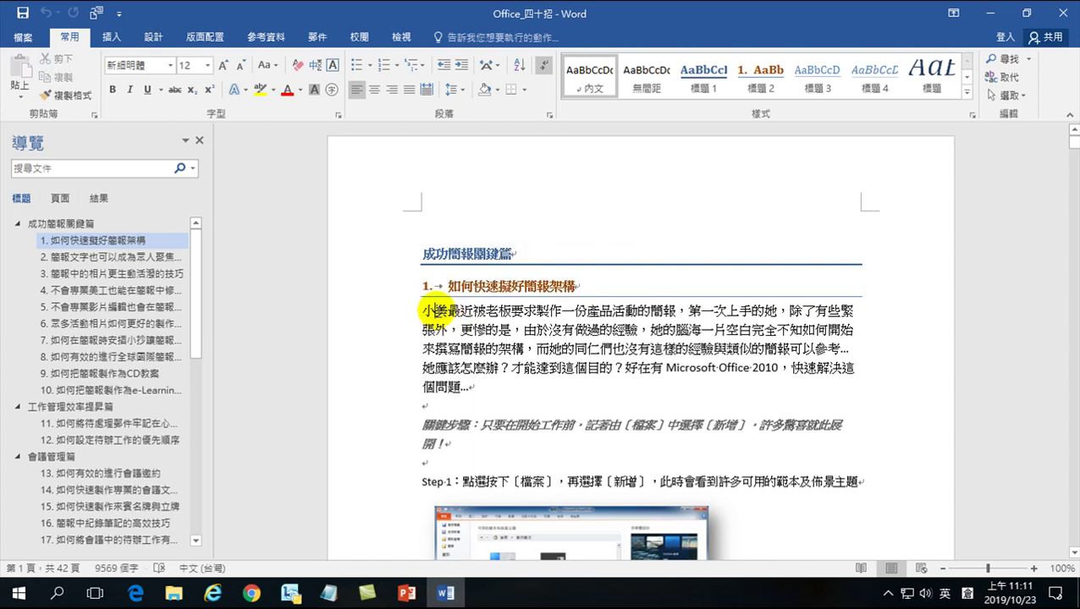
{"action": "left_click", "coordinate": [469, 387], "text": "shift"}
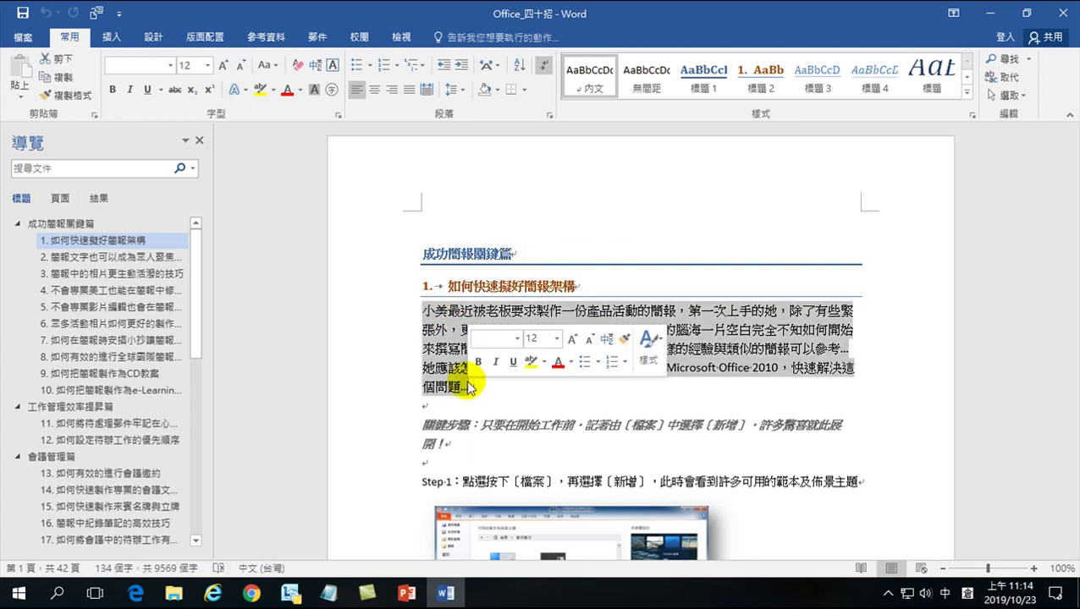
{"action": "left_click", "coordinate": [457, 324]}
Step: Select the first two characters of the paragraph under heading 1 and look them up with Smart Lookup (智慧查閱), accepting the privacy notice
{"action": "left_click_drag", "start_coordinate": [424, 310], "coordinate": [446, 316]}
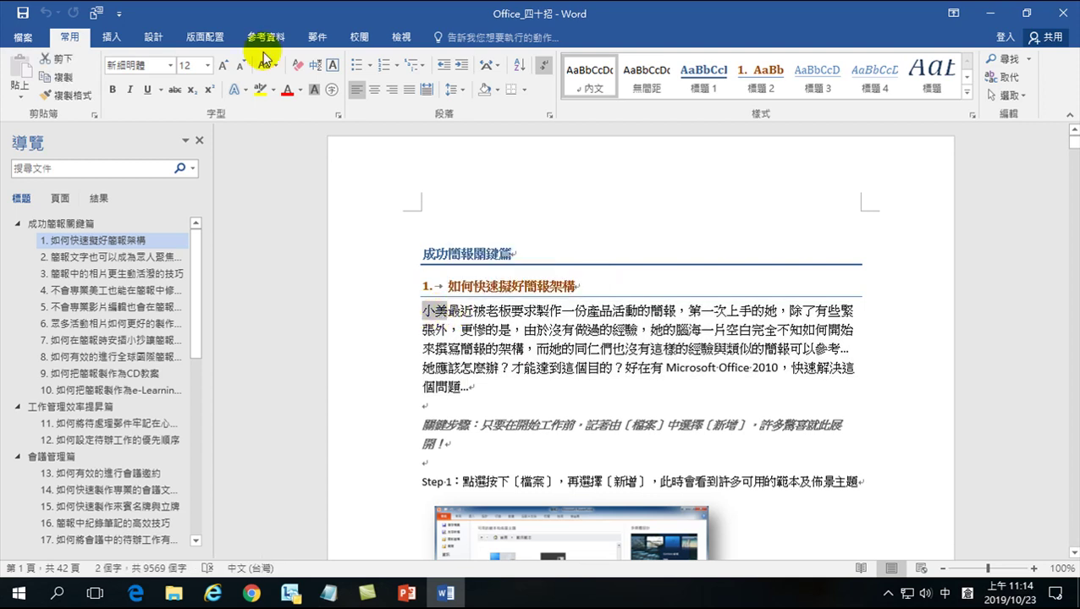
{"action": "left_click", "coordinate": [110, 37]}
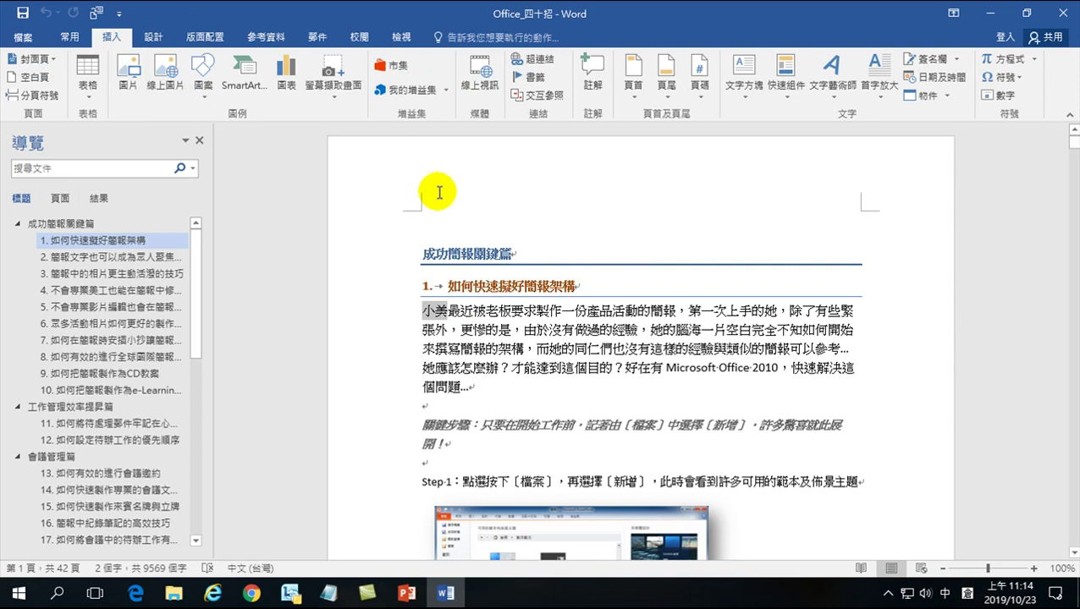
{"action": "left_click", "coordinate": [463, 39]}
{"action": "type", "text": "智"}
{"action": "key", "text": "Down"}
{"action": "key", "text": "Return"}
{"action": "type", "text": "手士尸"}
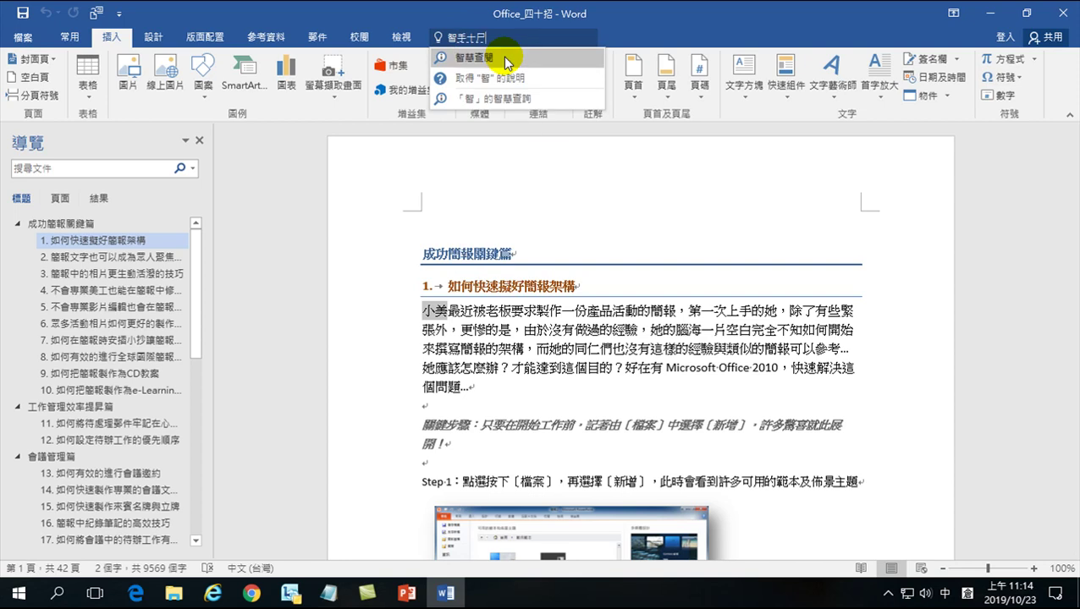
{"action": "key", "text": "space"}
{"action": "key", "text": "Escape"}
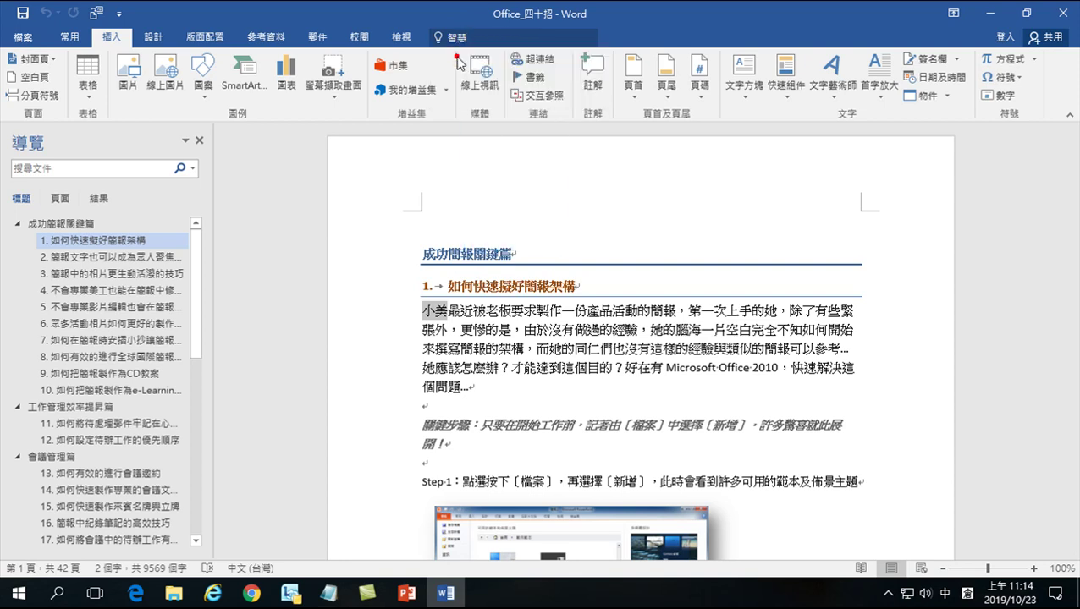
{"action": "left_click", "coordinate": [458, 65]}
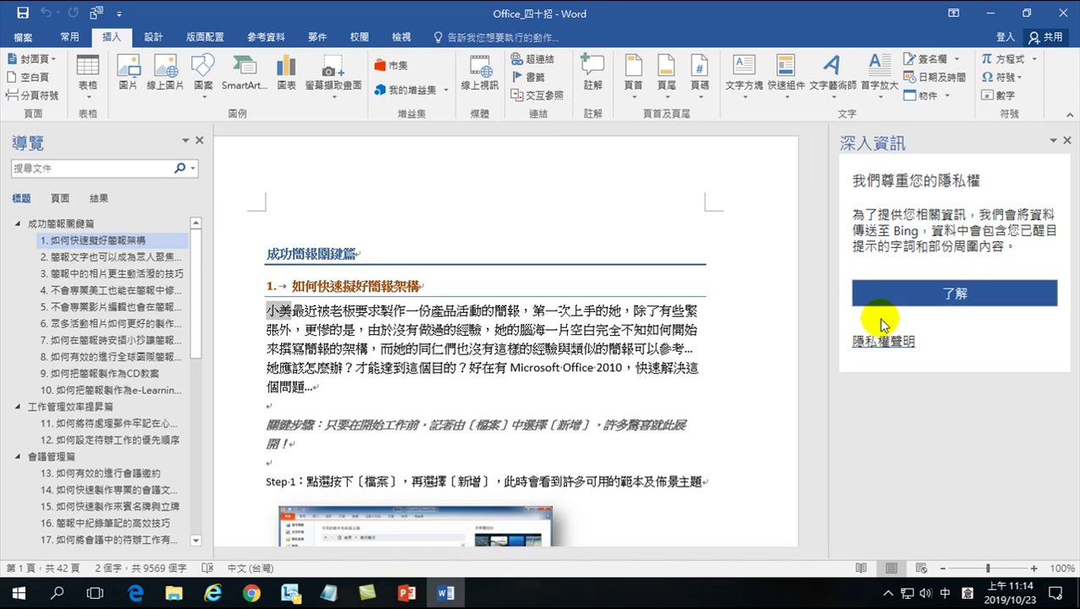
{"action": "left_click", "coordinate": [923, 313]}
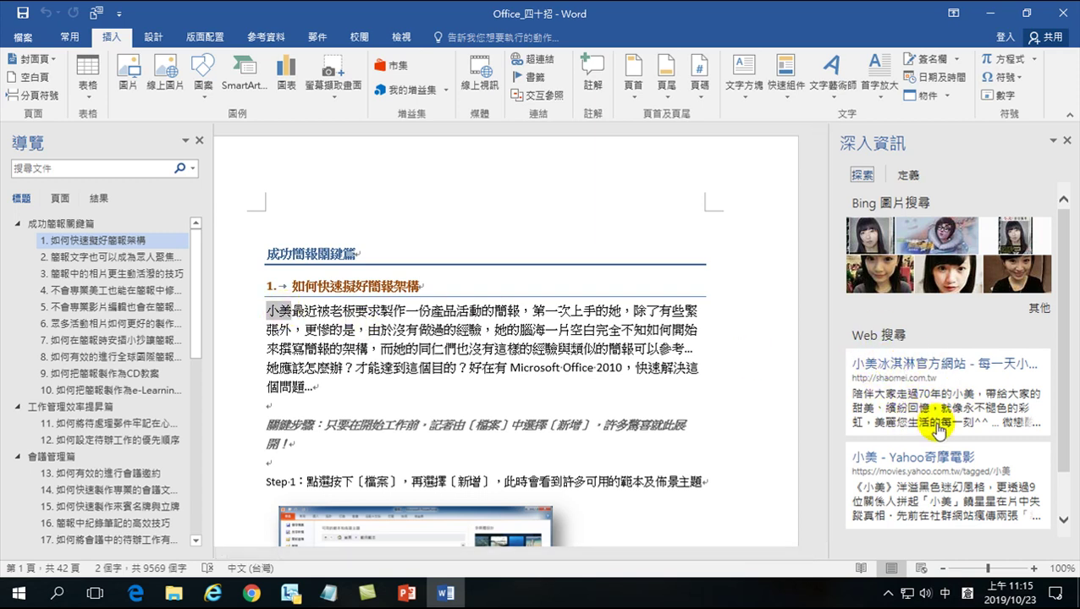
Step: Expand the full list of Web 搜尋 results for the looked-up term and browse the entries
{"action": "scroll", "coordinate": [930, 417], "scroll_direction": "down", "scroll_amount": 1}
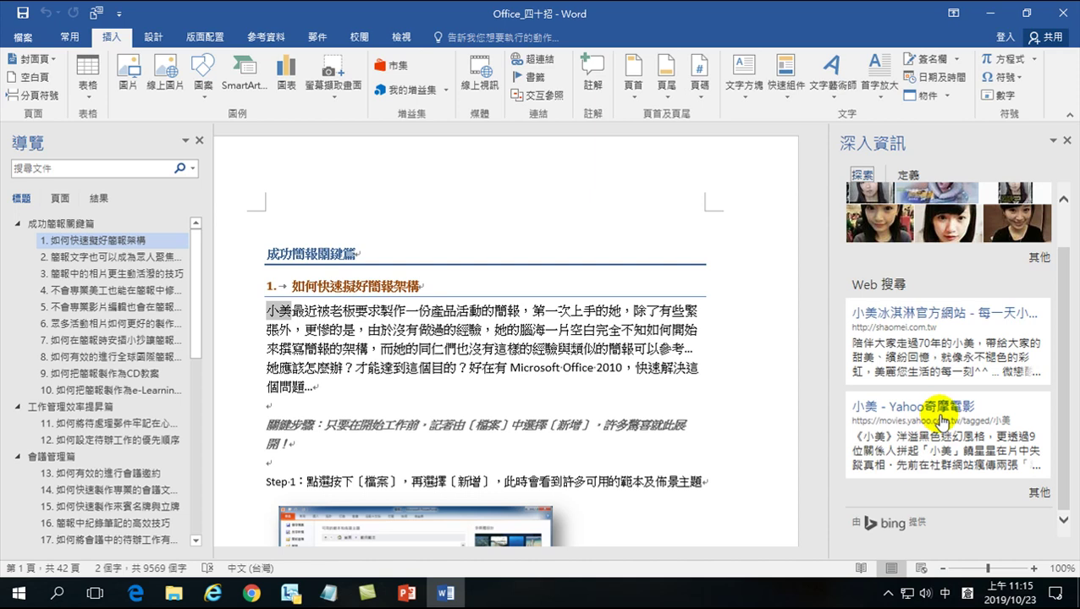
{"action": "left_click", "coordinate": [1037, 496]}
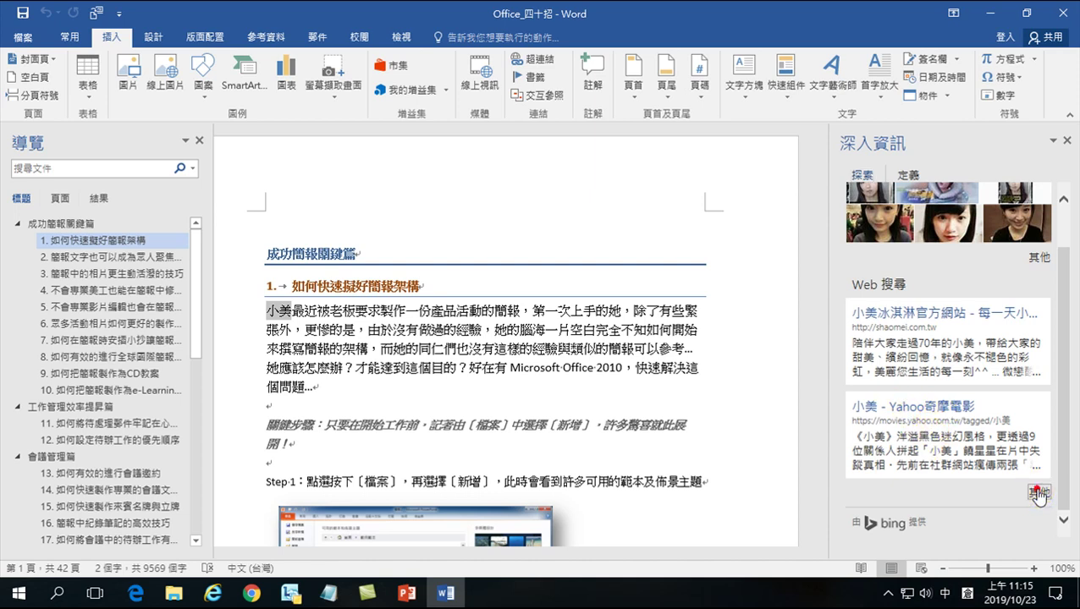
{"action": "scroll", "coordinate": [945, 313], "scroll_direction": "down", "scroll_amount": 3}
{"action": "scroll", "coordinate": [945, 331], "scroll_direction": "down", "scroll_amount": 5}
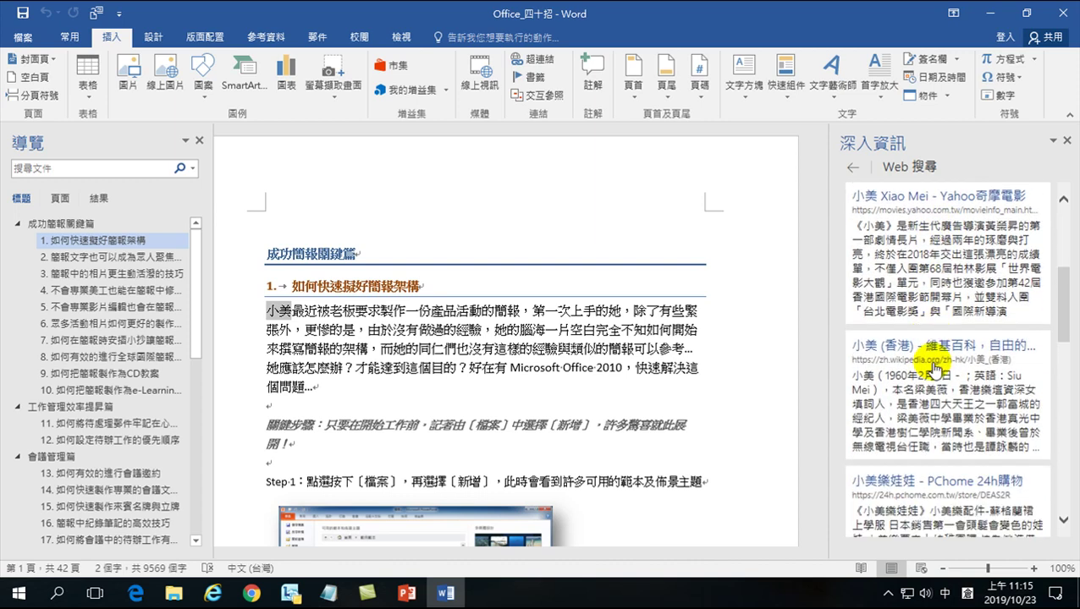
{"action": "scroll", "coordinate": [924, 318], "scroll_direction": "up", "scroll_amount": 2}
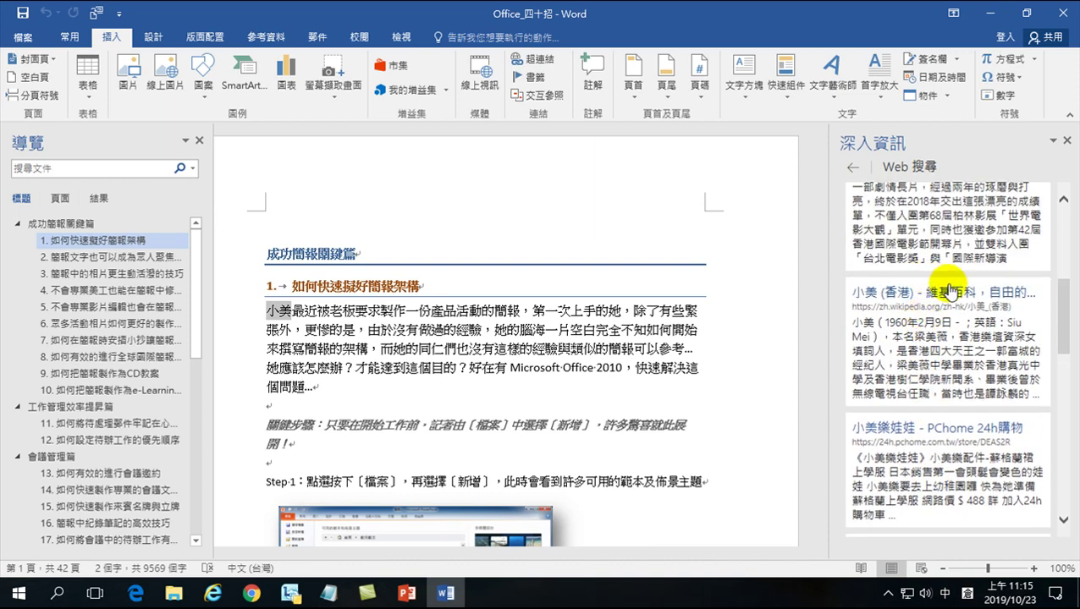
{"action": "scroll", "coordinate": [893, 298], "scroll_direction": "down", "scroll_amount": 3}
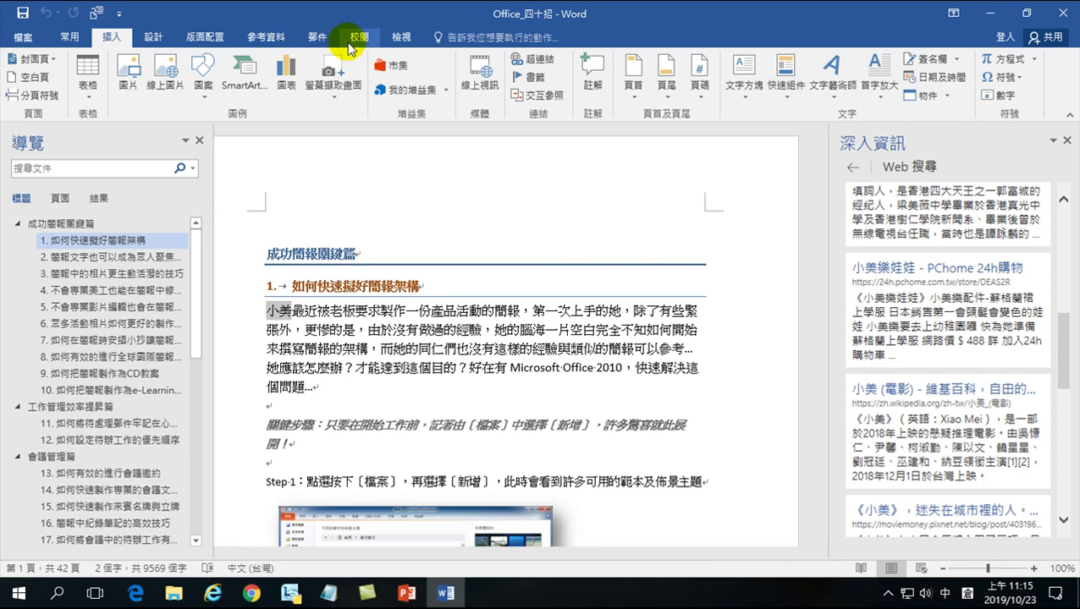
Step: Hide the navigation pane (功能窗格) and show it again
{"action": "left_click", "coordinate": [401, 39]}
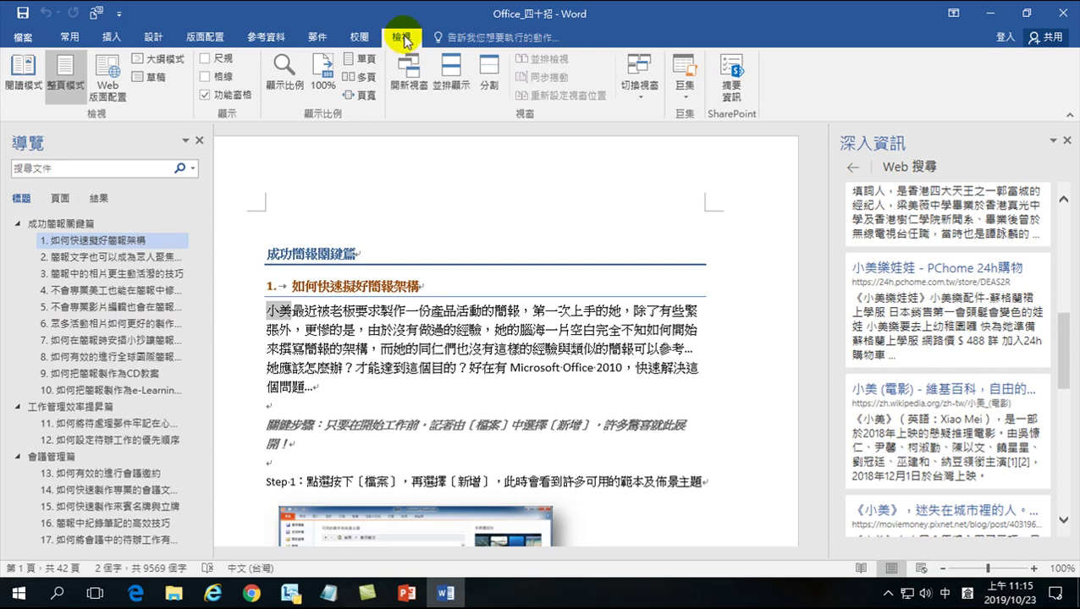
{"action": "left_click", "coordinate": [225, 99]}
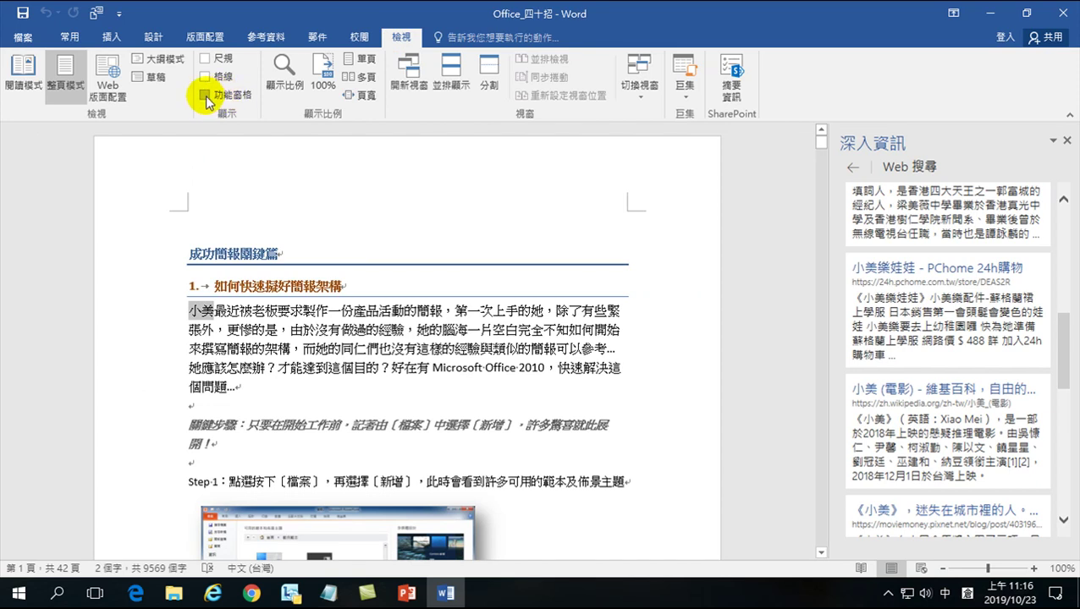
{"action": "left_click", "coordinate": [205, 96]}
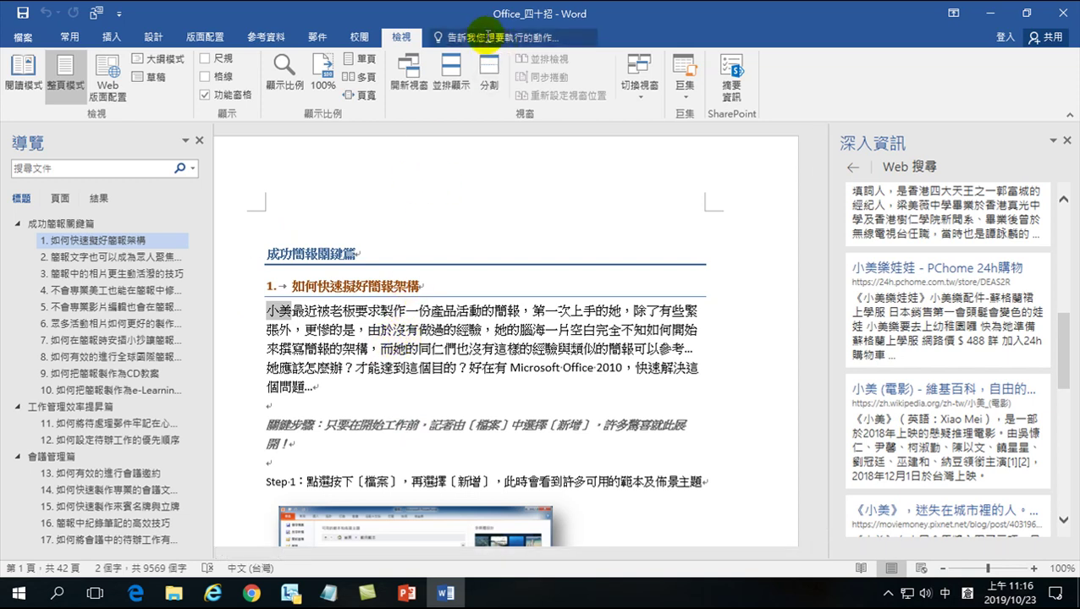
{"action": "left_click", "coordinate": [469, 38]}
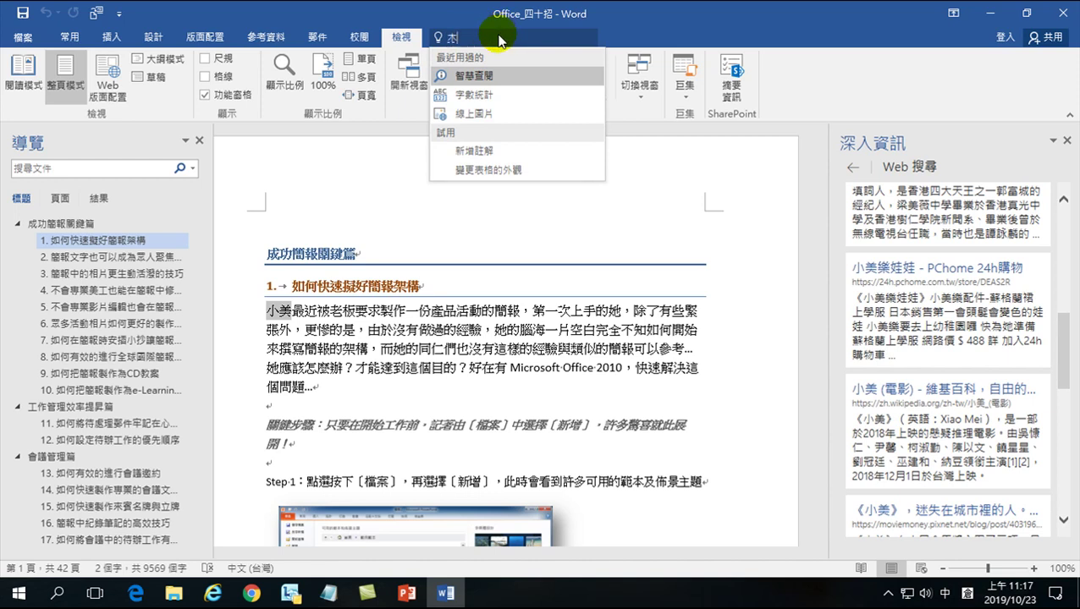
{"action": "type", "text": "dam"}
{"action": "key", "text": "space"}
{"action": "type", "text": "a"}
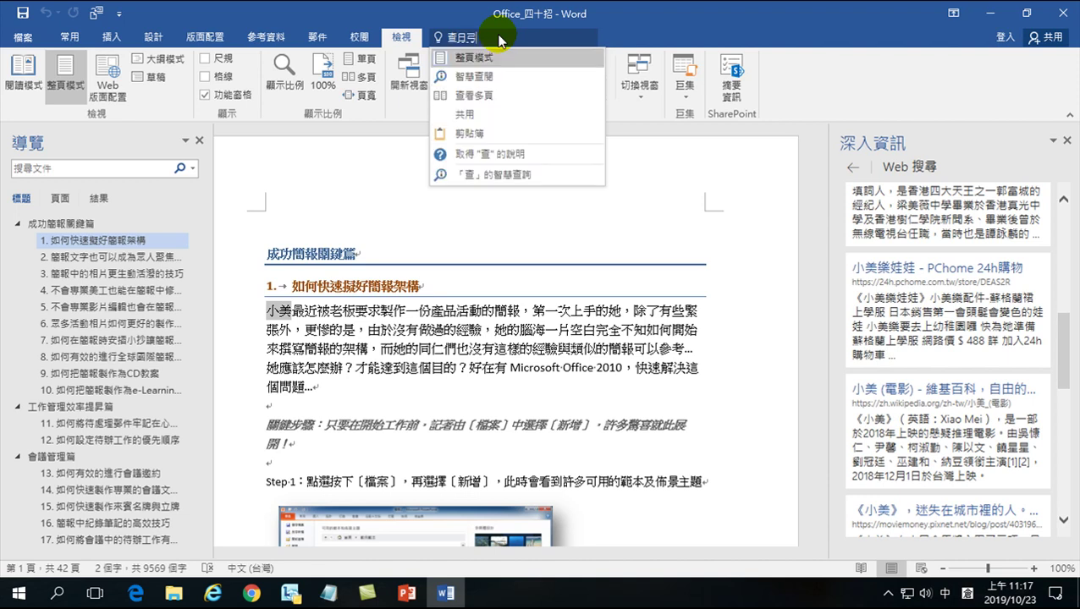
{"action": "type", "text": "nc"}
{"action": "key", "text": "space"}
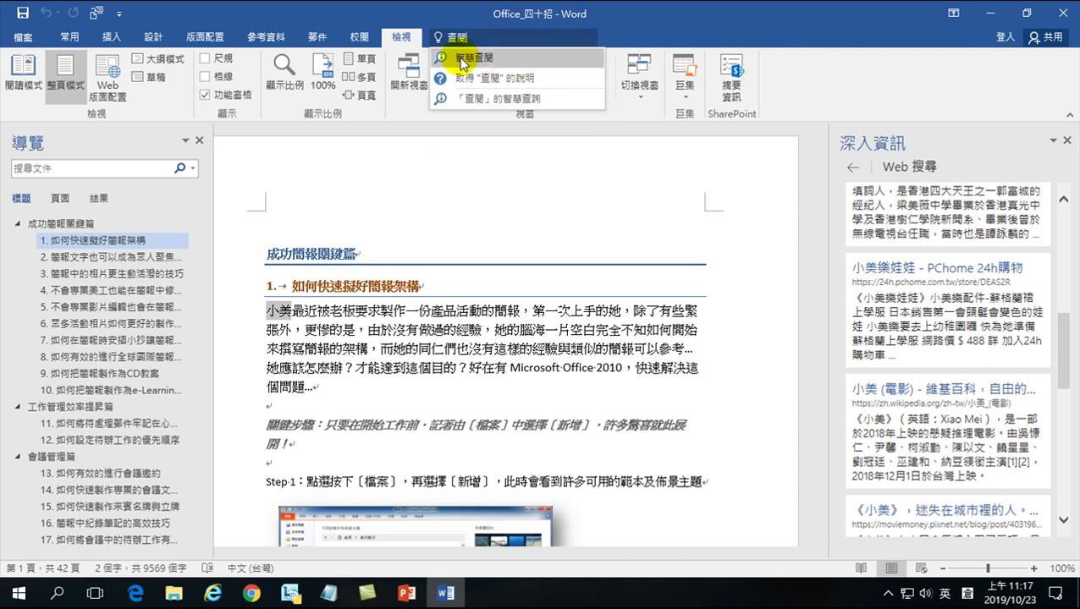
{"action": "key", "text": "BackSpace"}
{"action": "key", "text": "BackSpace"}
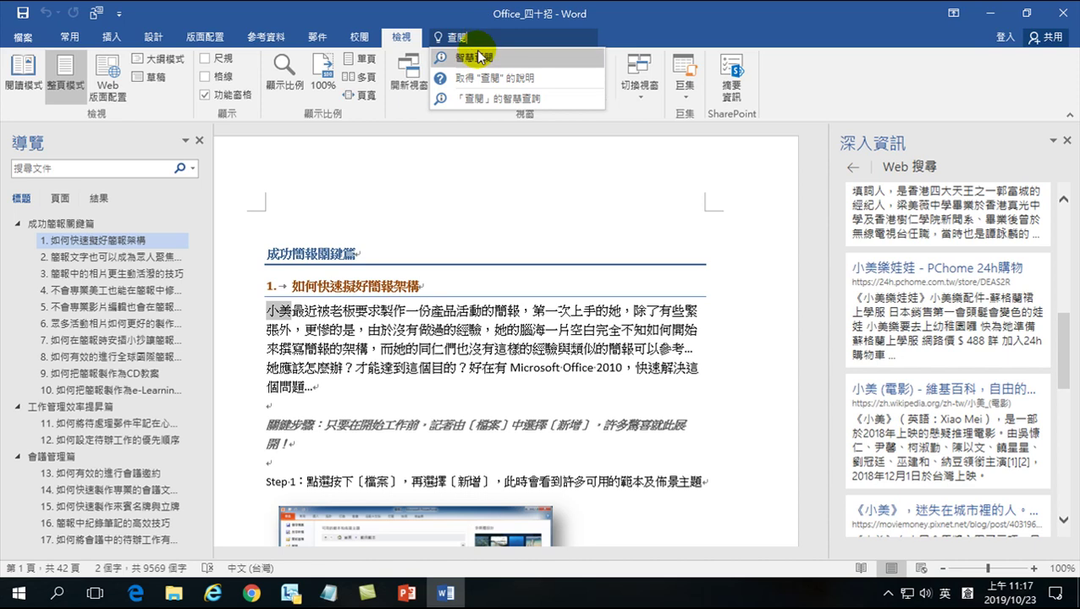
{"action": "type", "text": "s"}
{"action": "key", "text": "BackSpace"}
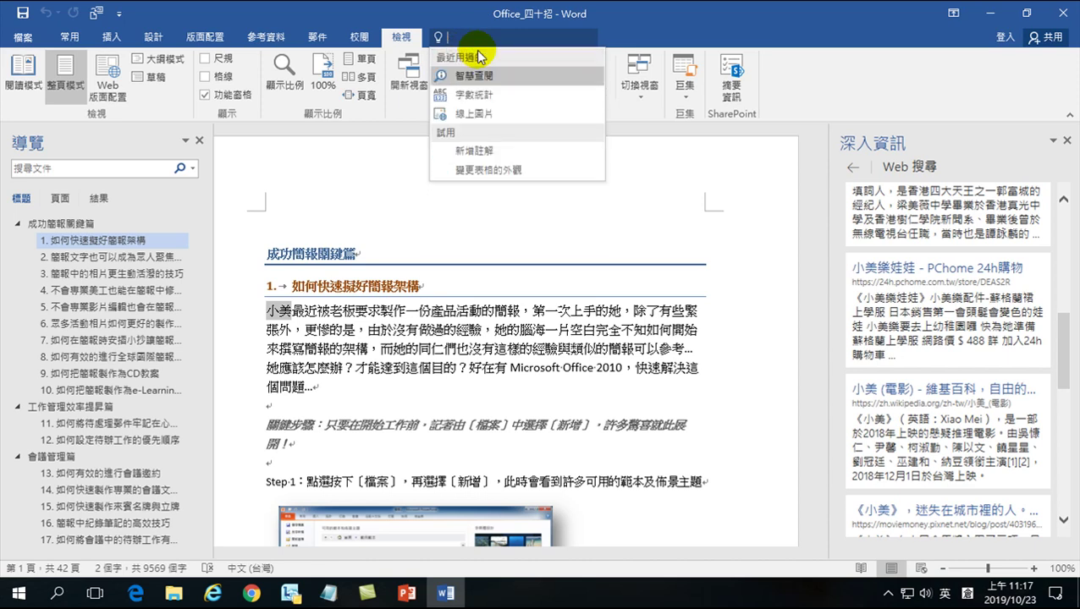
{"action": "type", "text": "s"}
{"action": "key", "text": "BackSpace"}
Step: Look up 尋找 in the command search and run Find on the selected word, closing the navigation pane and clearing the selection at the end
{"action": "type", "text": "尋找"}
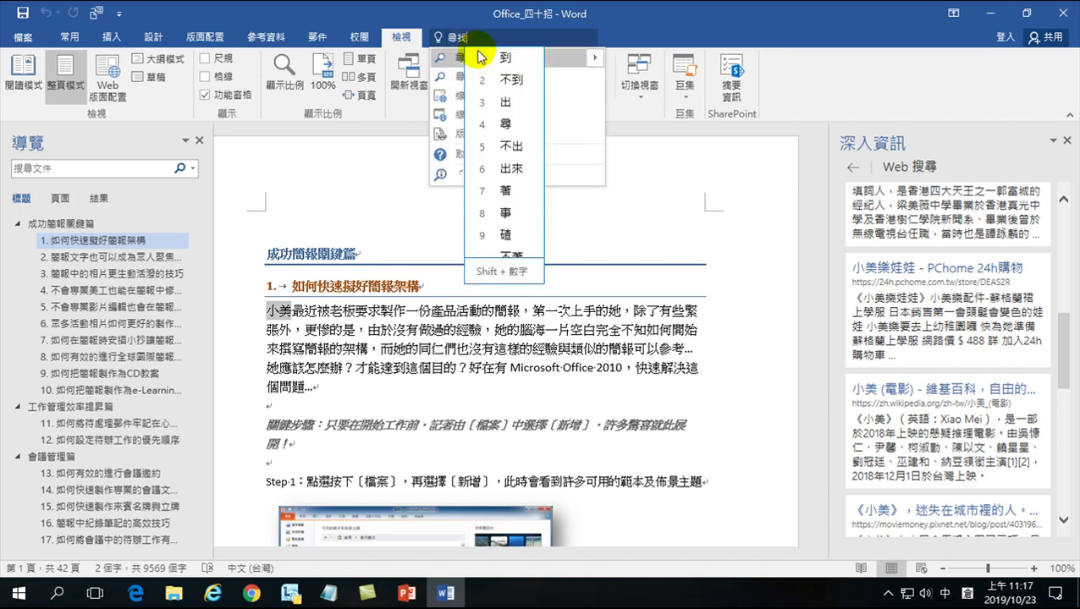
{"action": "key", "text": "Escape"}
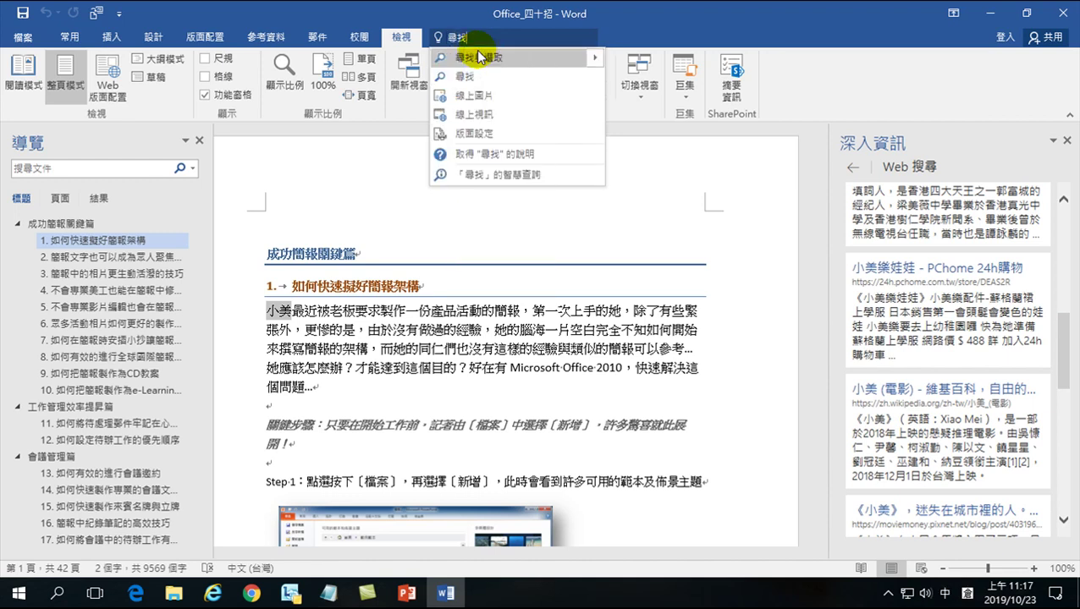
{"action": "left_click", "coordinate": [464, 76]}
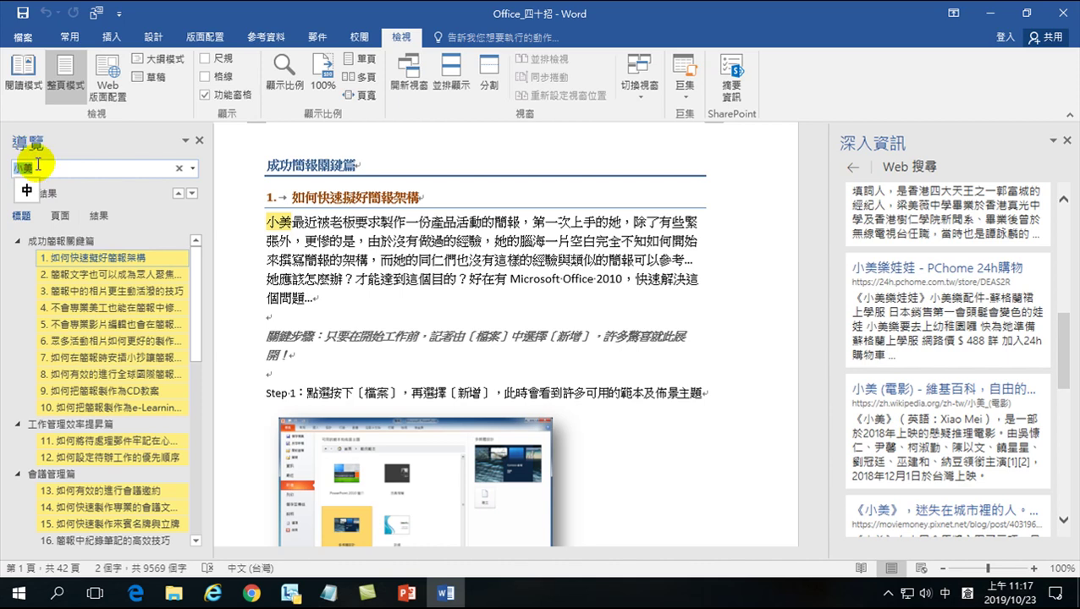
{"action": "left_click", "coordinate": [201, 141]}
{"action": "left_click", "coordinate": [294, 241]}
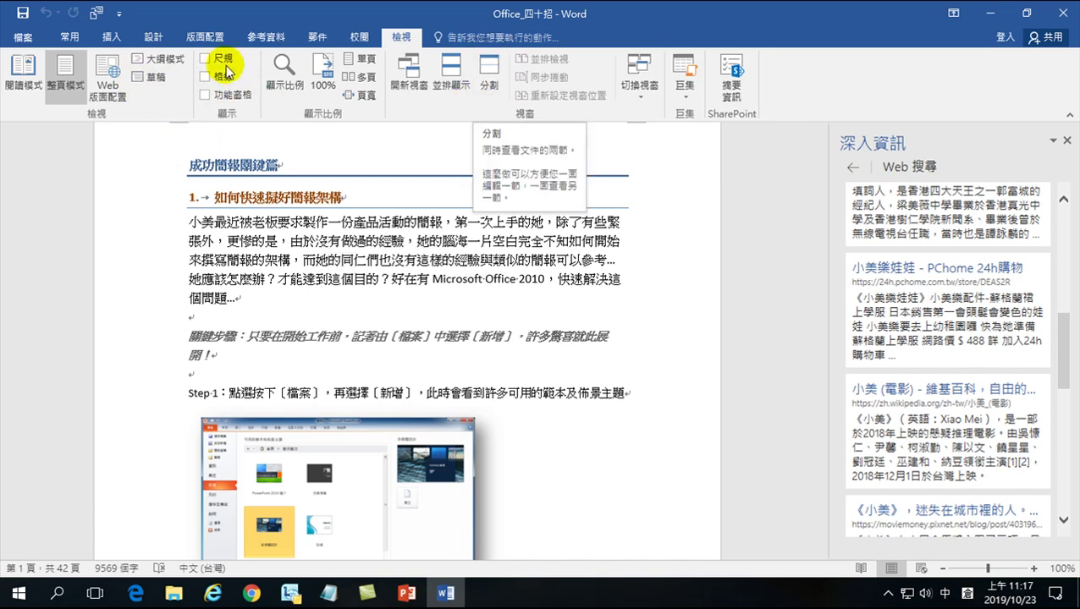
Step: Look up the 尋找 command by keyword again and run Find to reopen the navigation pane's document search
{"action": "left_click", "coordinate": [457, 37]}
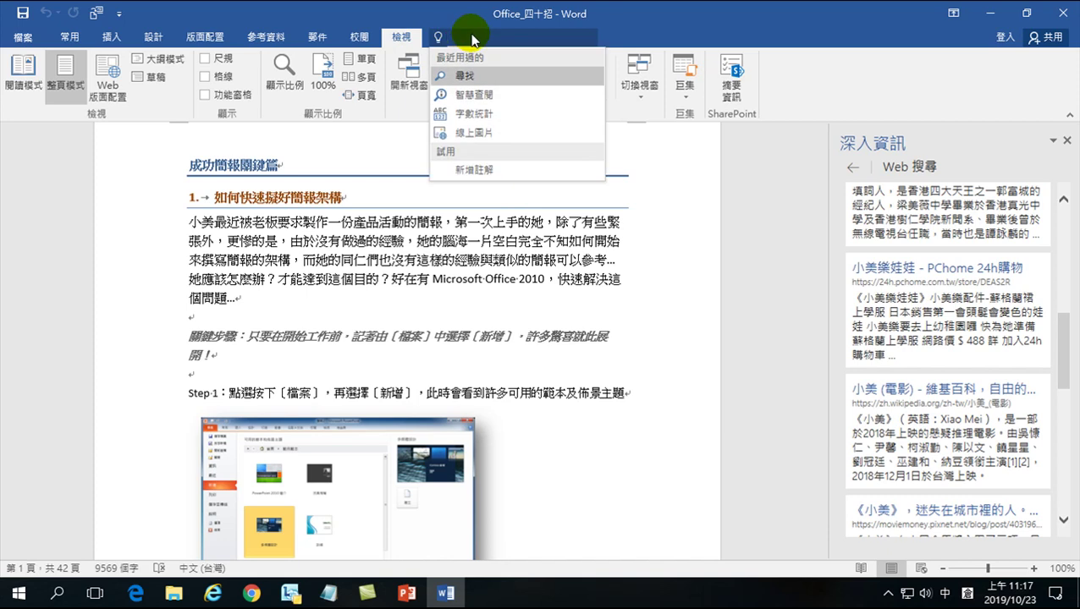
{"action": "type", "text": "尋找"}
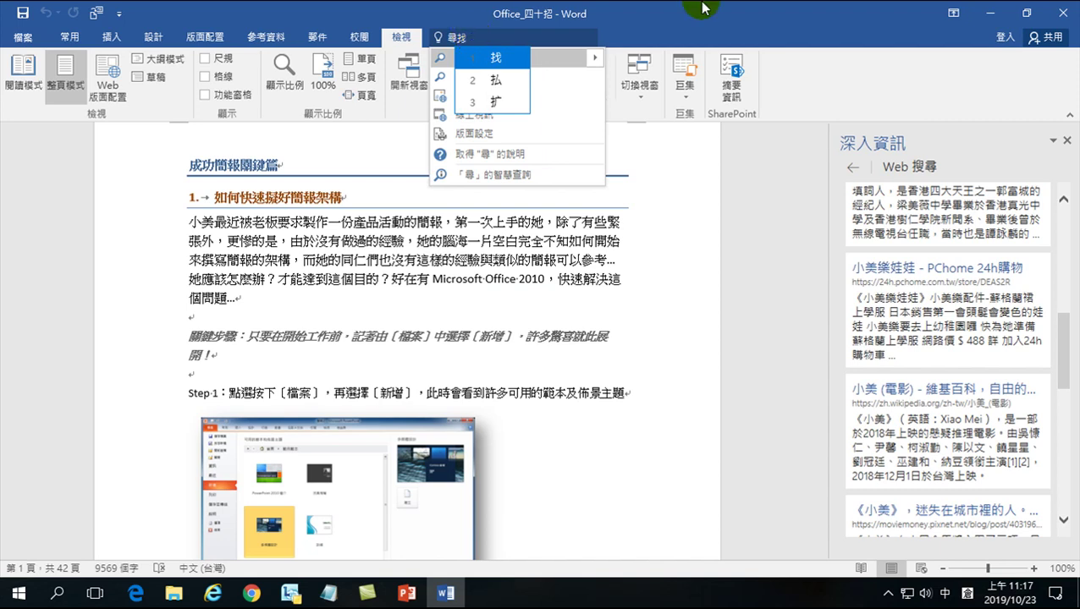
{"action": "key", "text": "Return"}
{"action": "key", "text": "shift"}
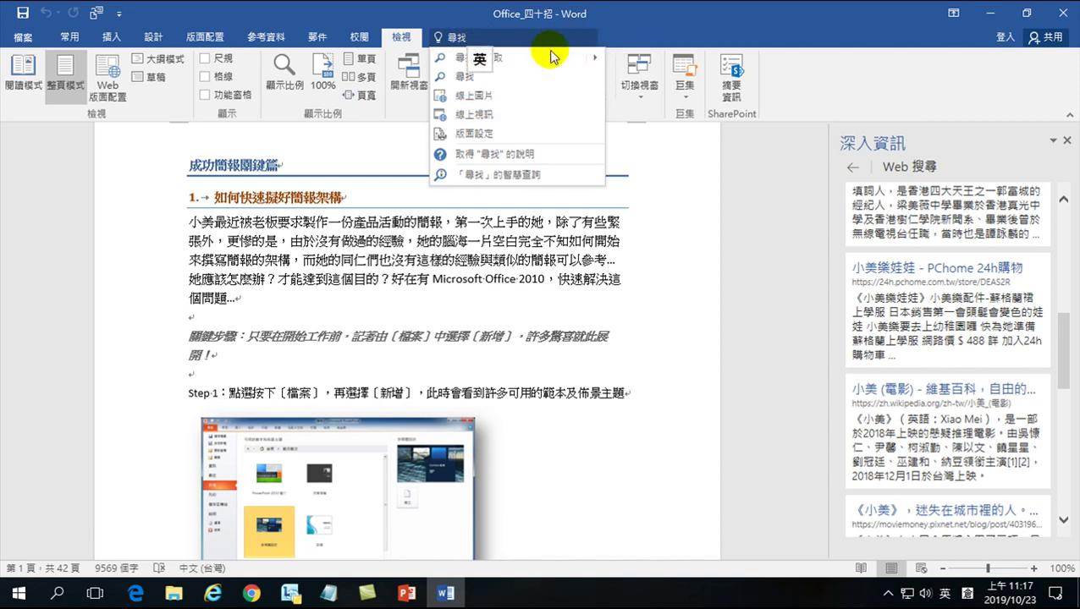
{"action": "left_click", "coordinate": [462, 78]}
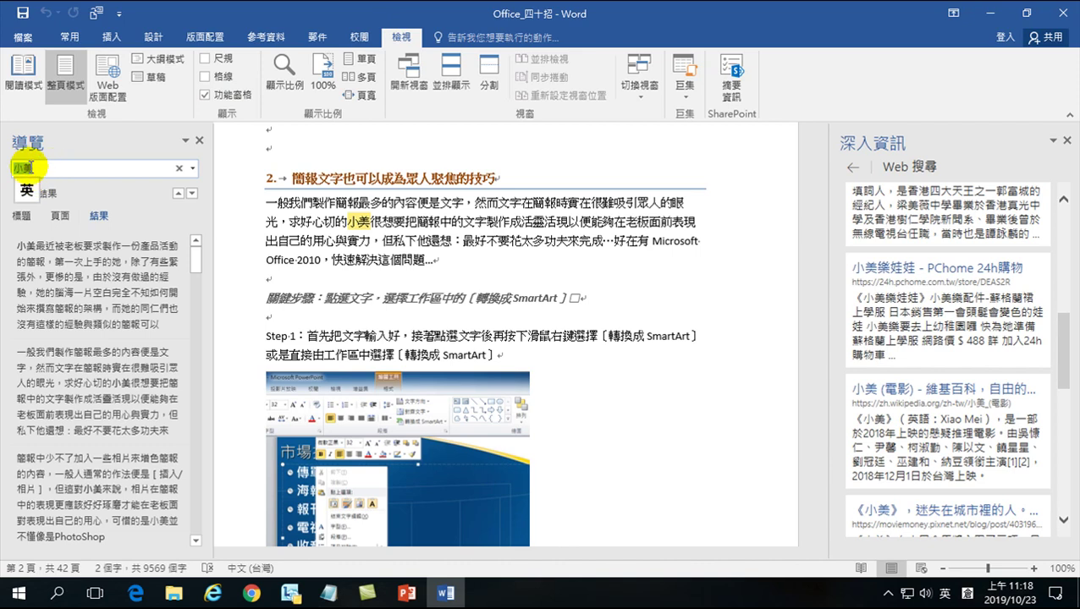
Step: Replace the search term in the navigation pane and search the document for 簡報
{"action": "left_click_drag", "start_coordinate": [33, 176], "coordinate": [49, 175]}
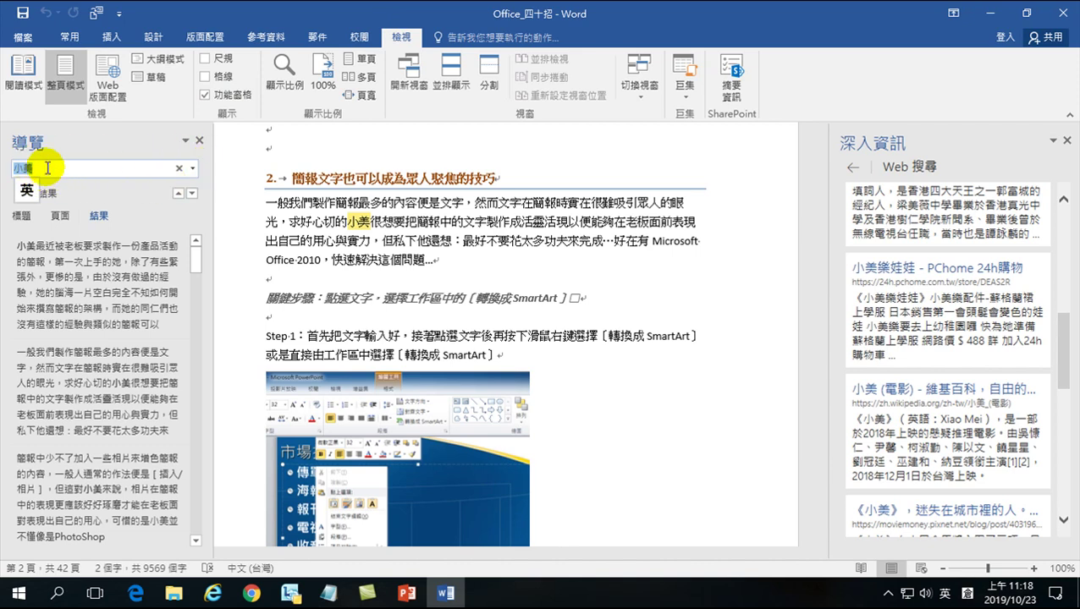
{"action": "left_click", "coordinate": [74, 168]}
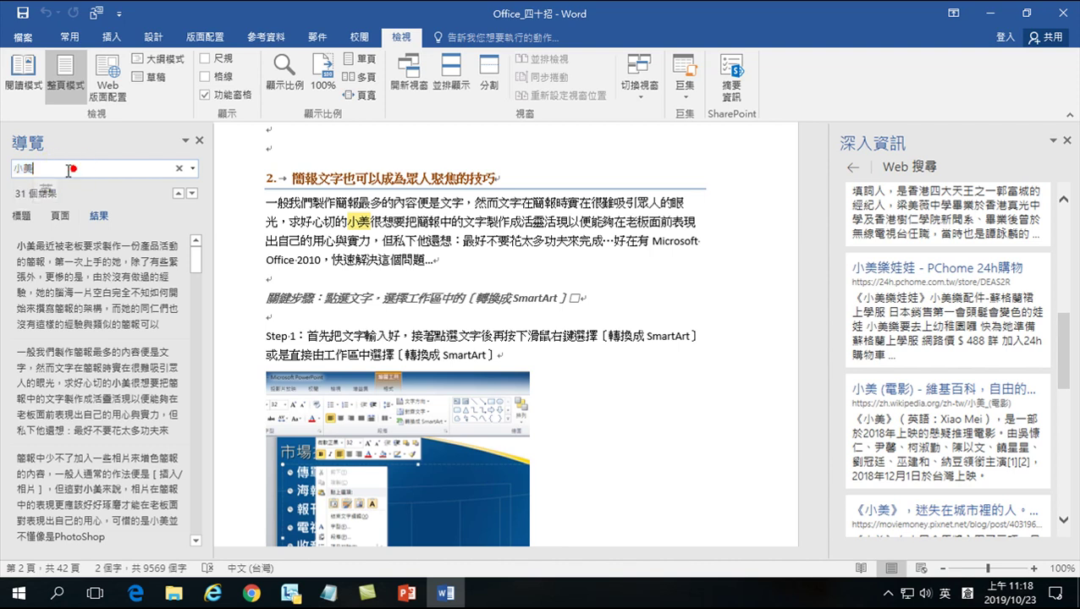
{"action": "double_click", "coordinate": [46, 168]}
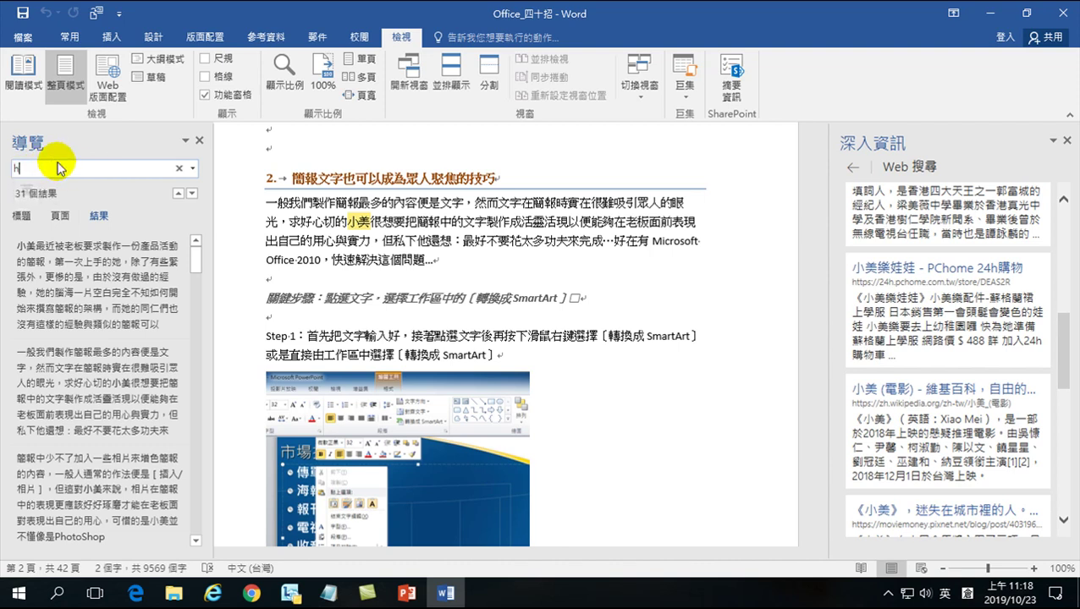
{"action": "type", "text": "簡報"}
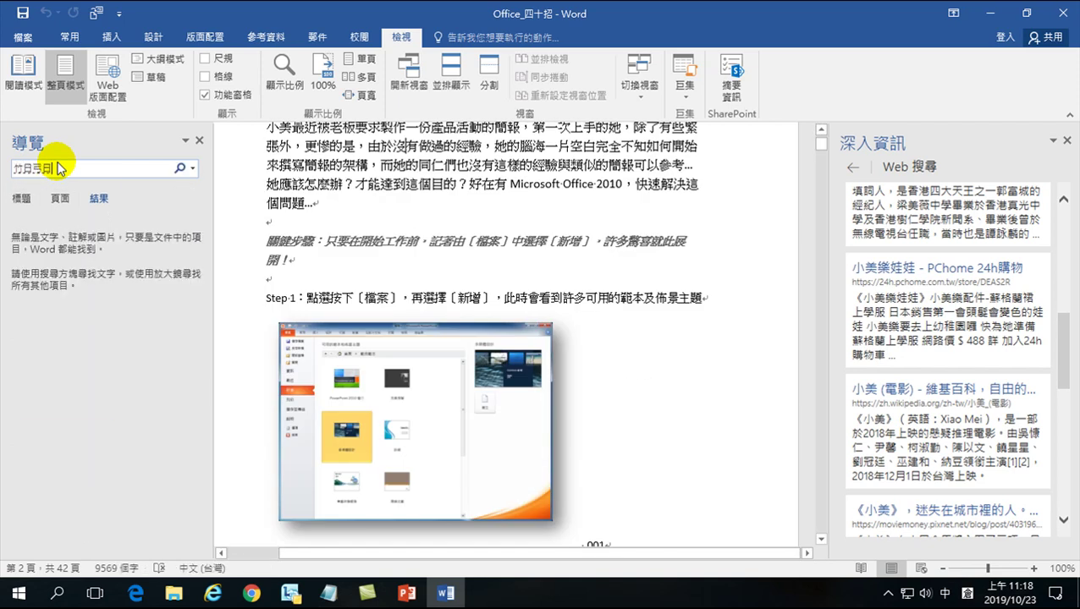
{"action": "type", "text": "十"}
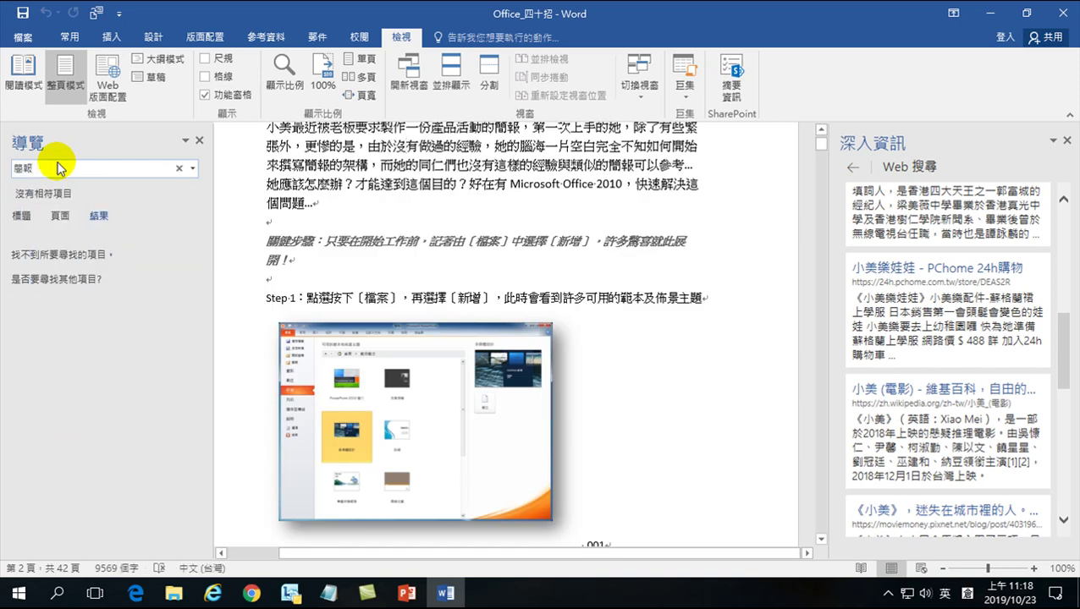
{"action": "key", "text": "Return"}
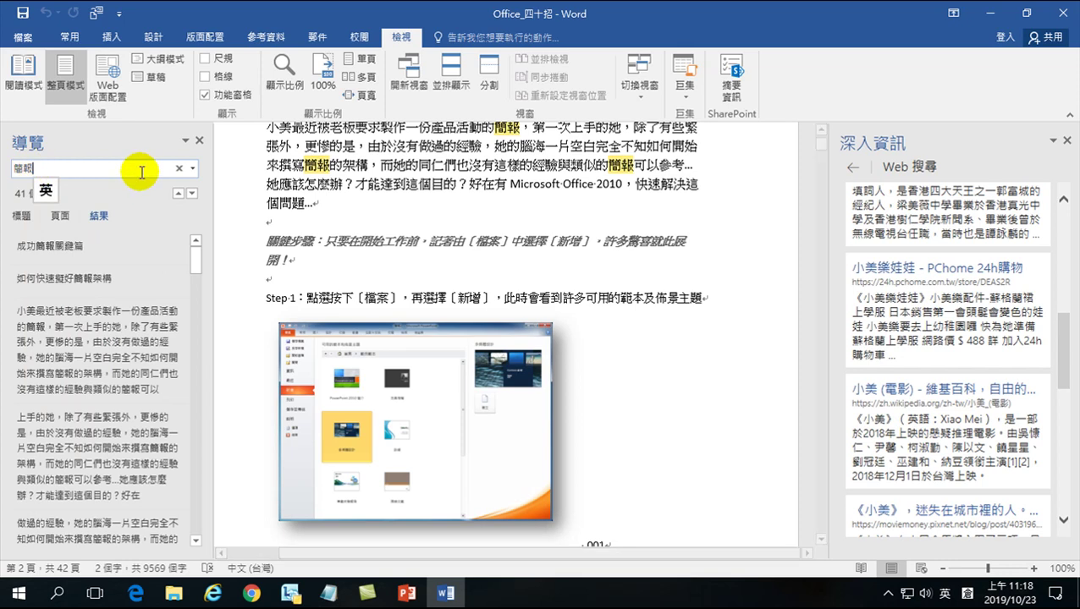
Step: Jump through the first, second, third and fourth 簡報 search results and inspect each occurrence in the document
{"action": "left_click", "coordinate": [84, 193]}
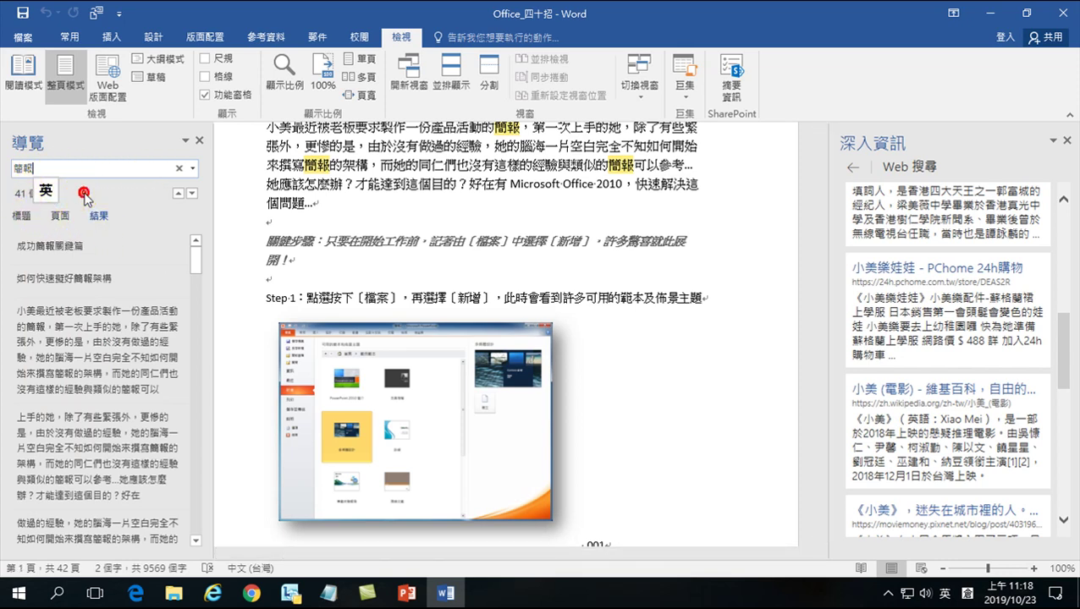
{"action": "left_click", "coordinate": [37, 246]}
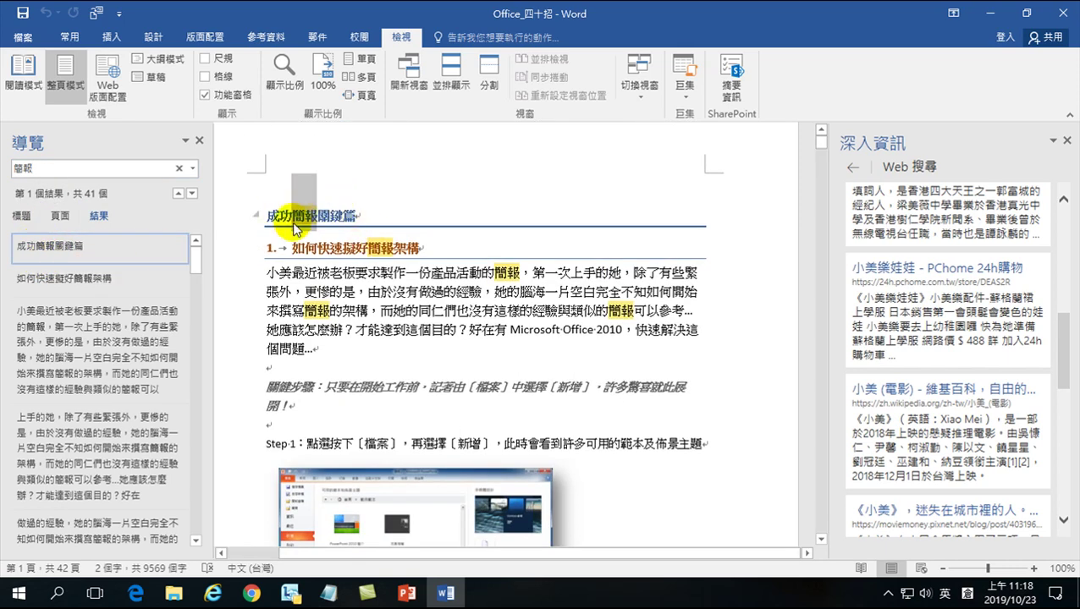
{"action": "left_click", "coordinate": [48, 283]}
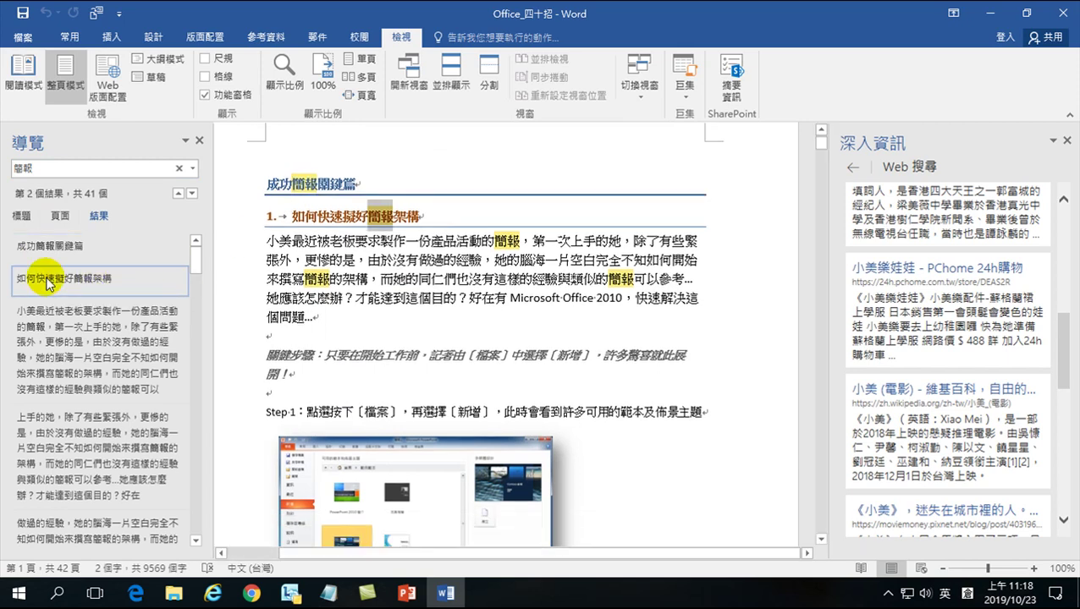
{"action": "left_click", "coordinate": [93, 336]}
{"action": "left_click", "coordinate": [66, 451]}
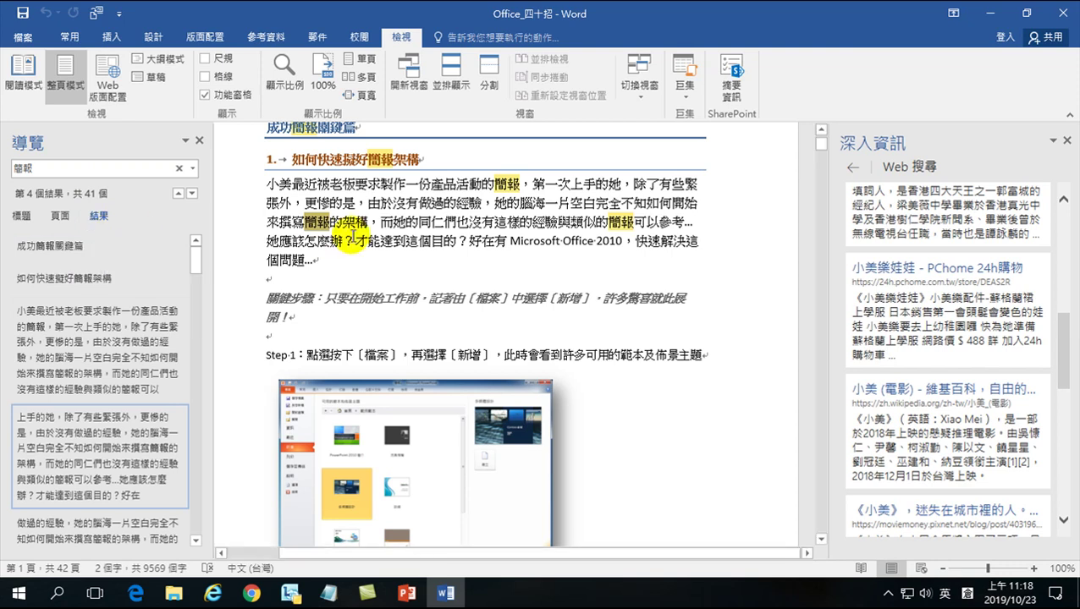
{"action": "left_click", "coordinate": [410, 219]}
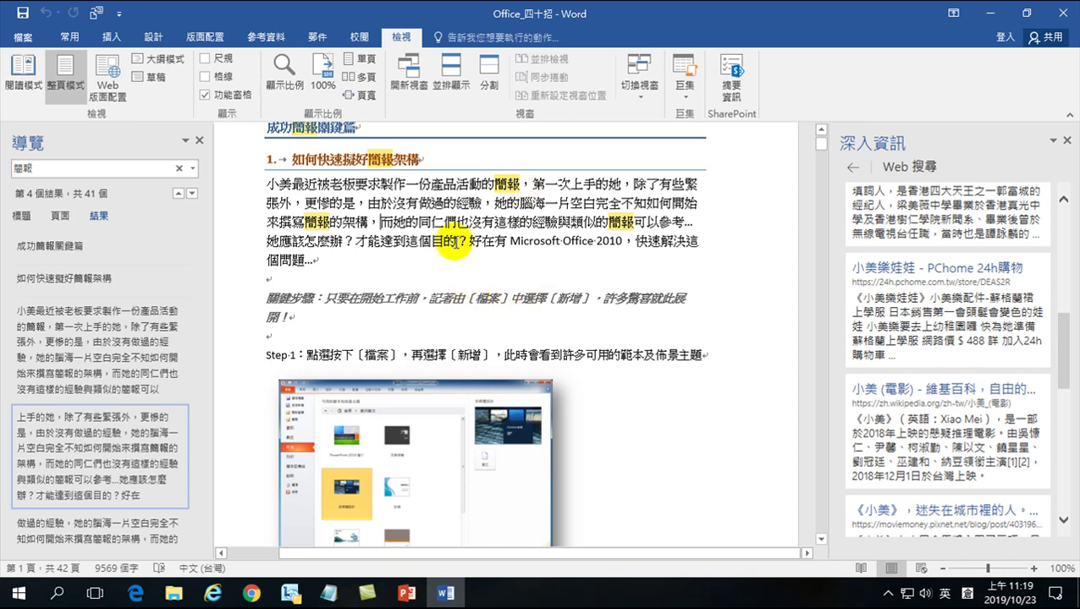
Step: Replace every occurrence of 簡報 in the document with PPT and close the Find and Replace dialog
{"action": "left_click", "coordinate": [70, 37]}
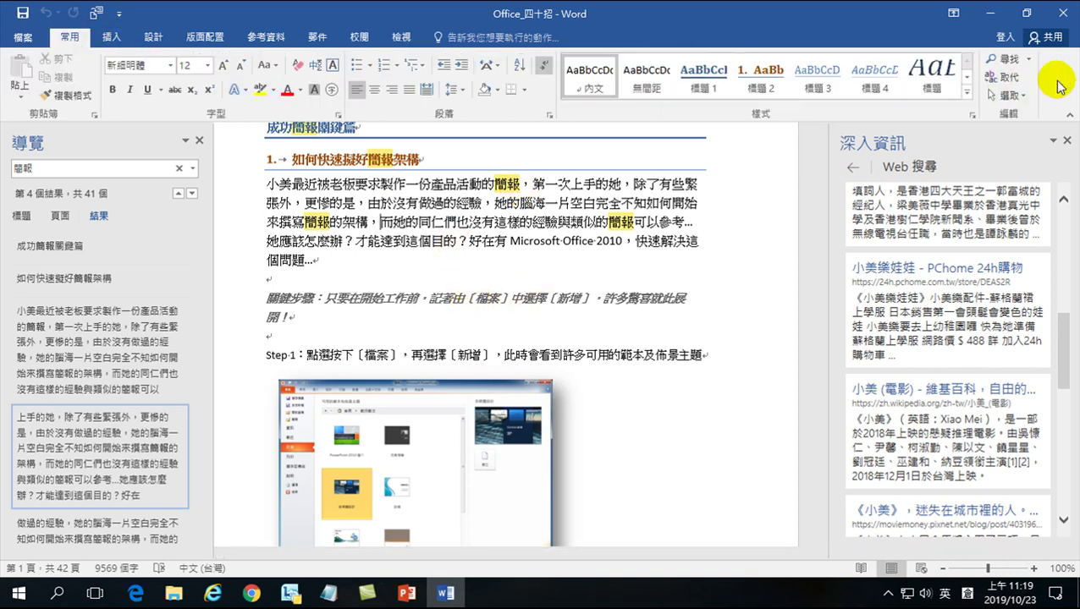
{"action": "left_click", "coordinate": [1011, 78]}
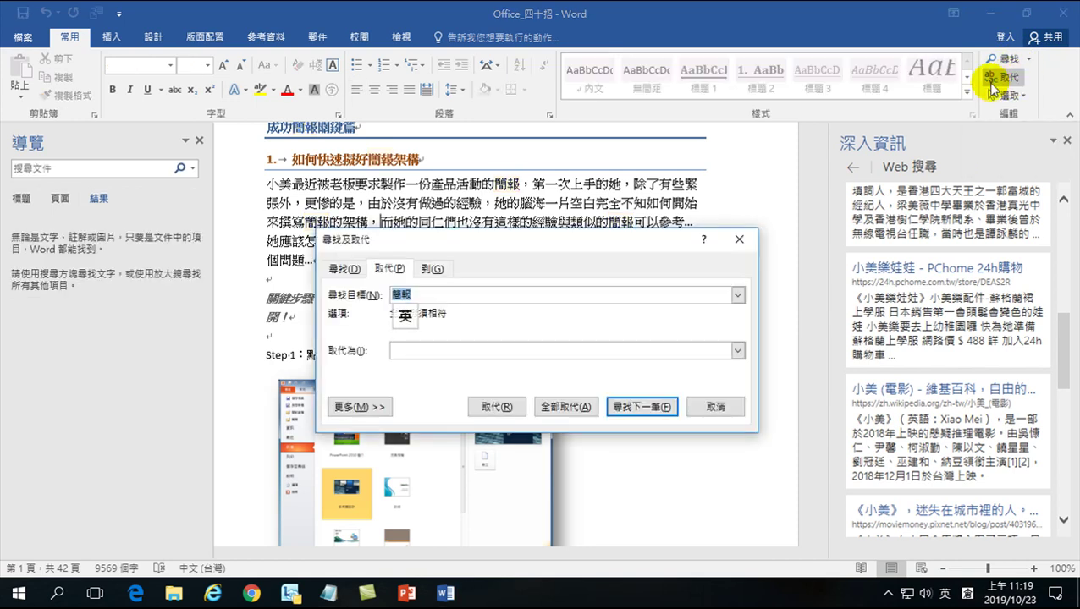
{"action": "left_click", "coordinate": [424, 295]}
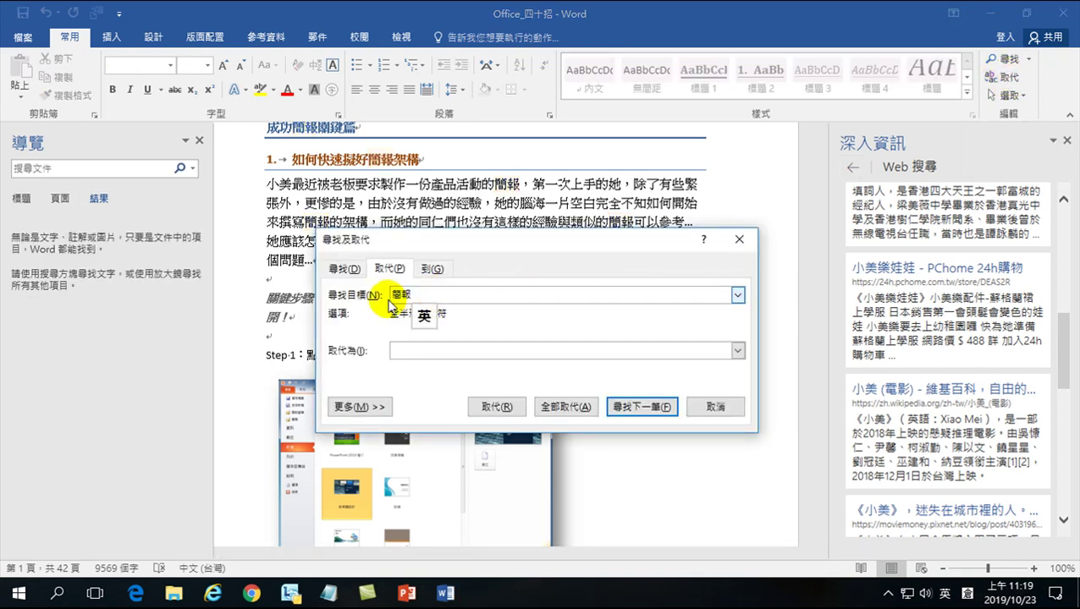
{"action": "left_click", "coordinate": [412, 352]}
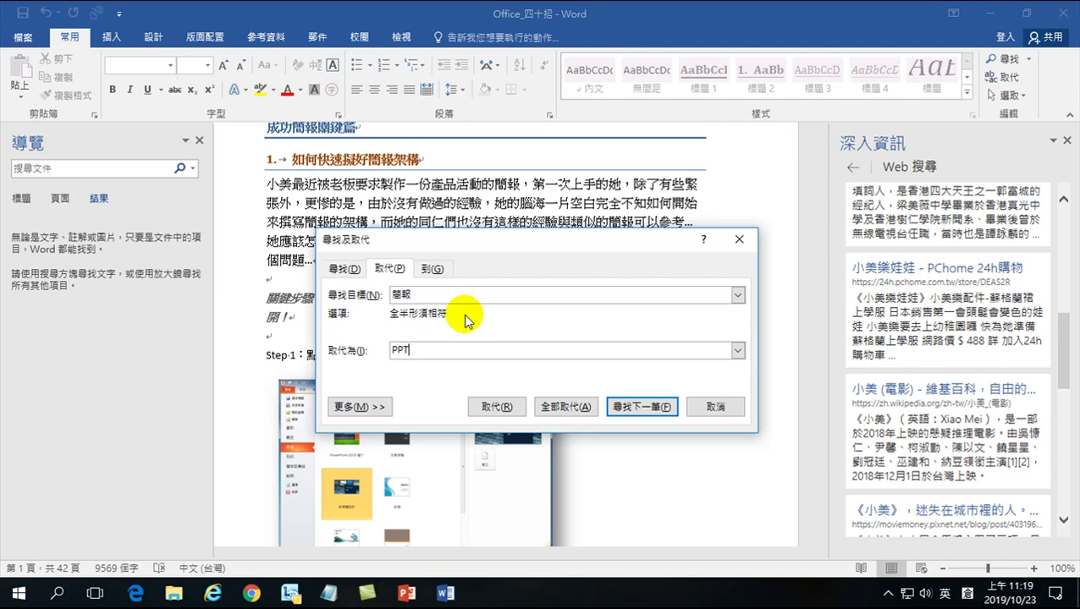
{"action": "left_click", "coordinate": [565, 408]}
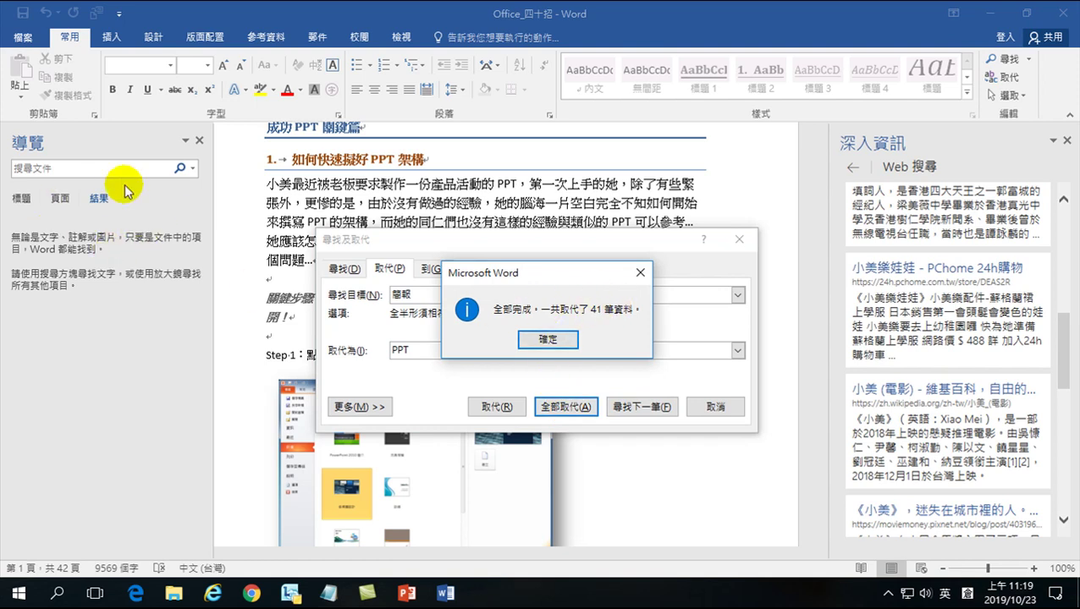
{"action": "left_click", "coordinate": [549, 340]}
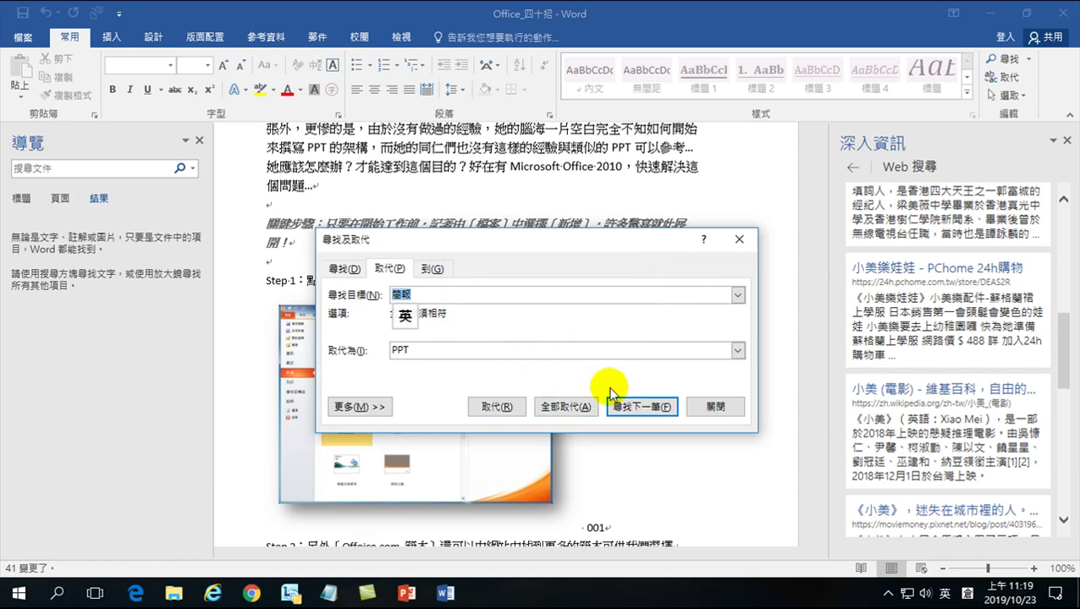
{"action": "left_click", "coordinate": [715, 408]}
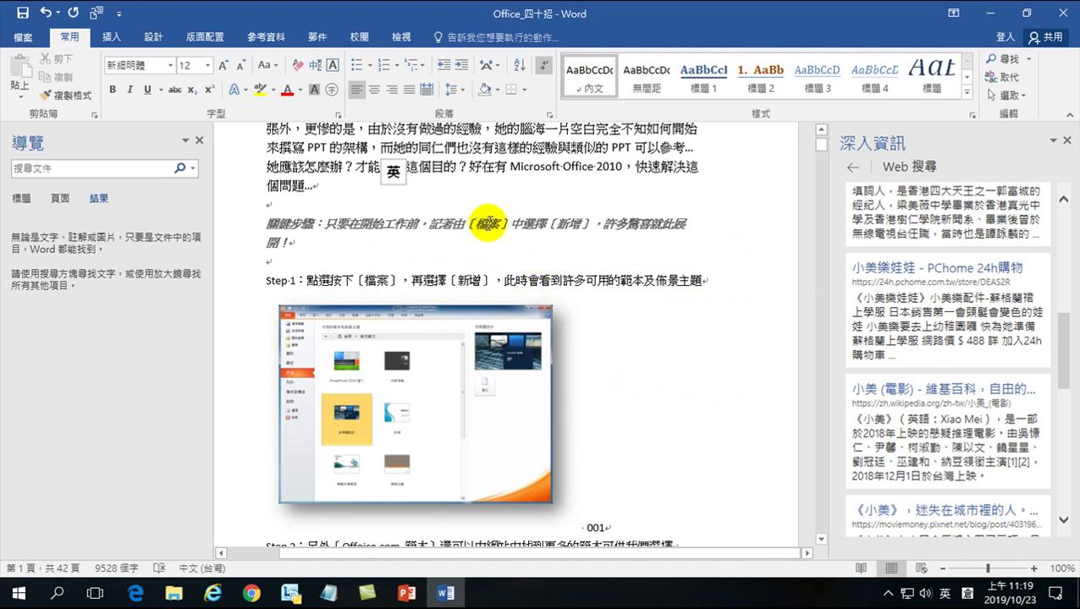
{"action": "double_click", "coordinate": [489, 225]}
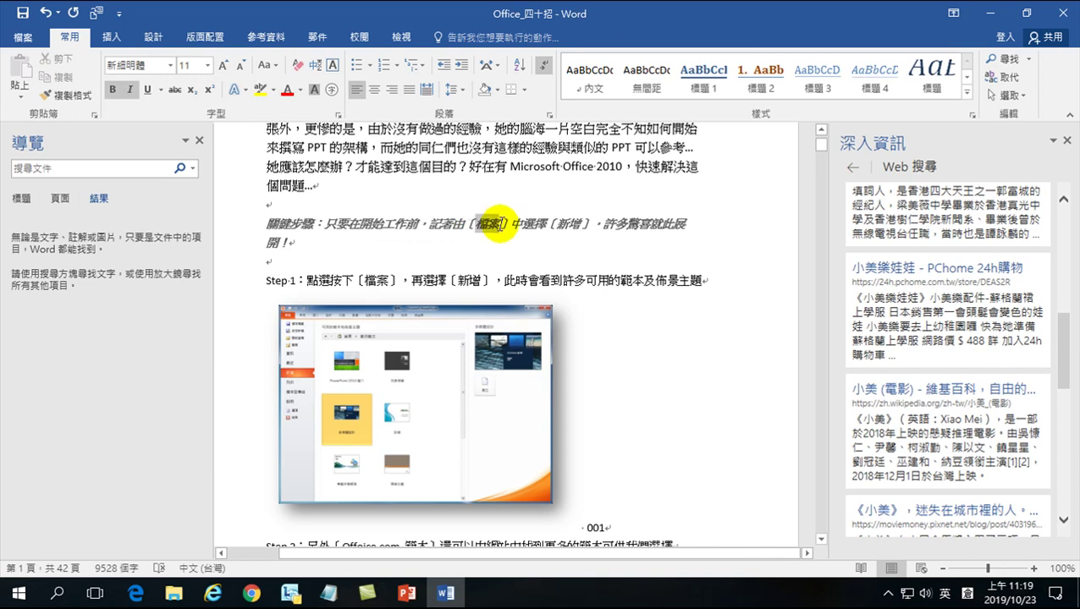
{"action": "double_click", "coordinate": [493, 225]}
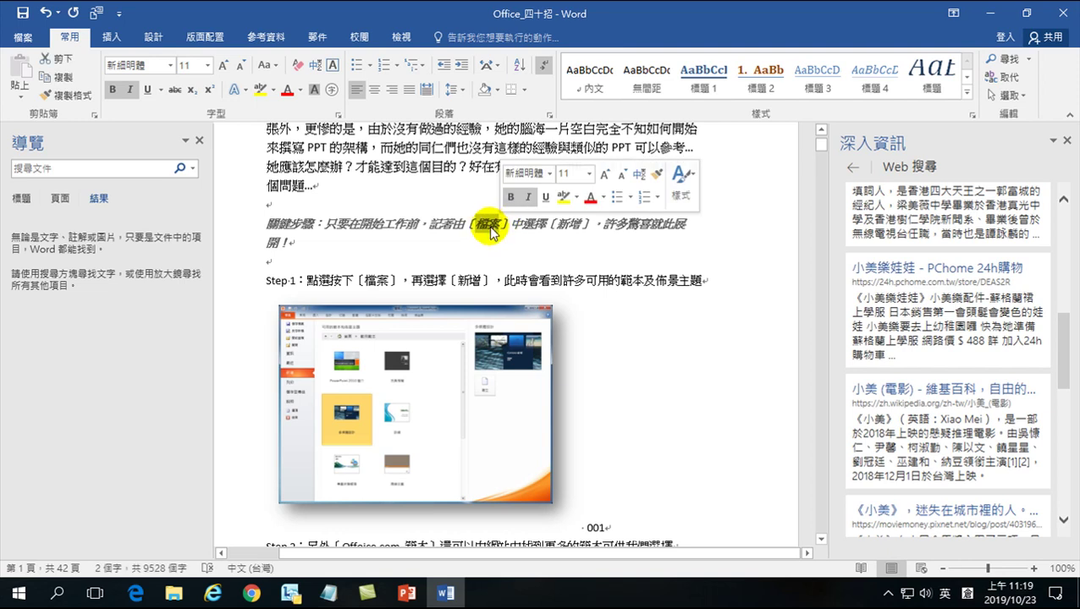
{"action": "double_click", "coordinate": [562, 225]}
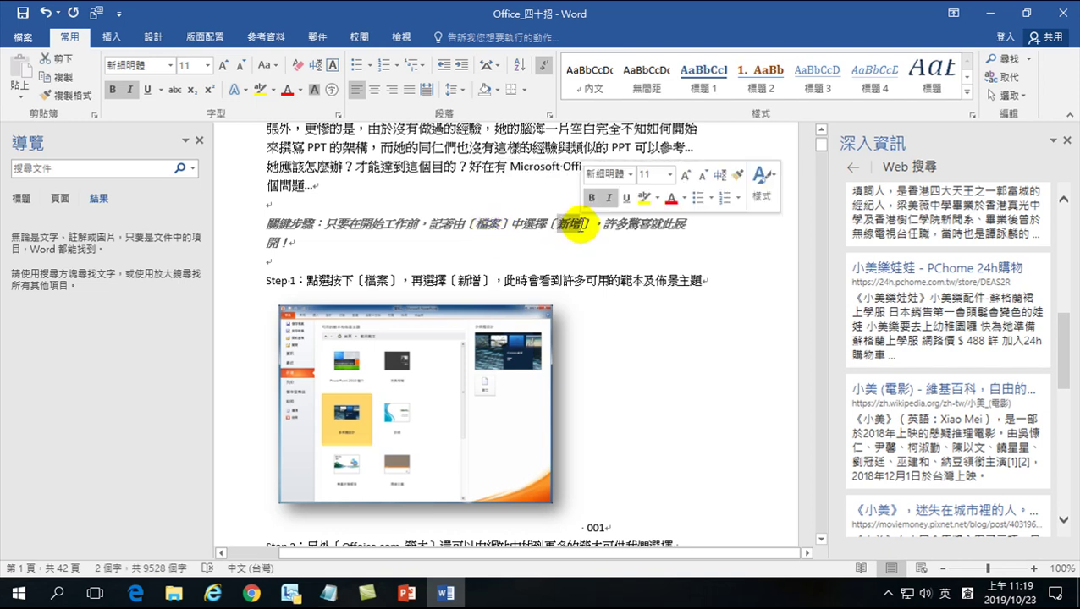
{"action": "scroll", "coordinate": [495, 273], "scroll_direction": "up", "scroll_amount": 2}
{"action": "scroll", "coordinate": [495, 273], "scroll_direction": "up", "scroll_amount": 1}
{"action": "left_click", "coordinate": [489, 278]}
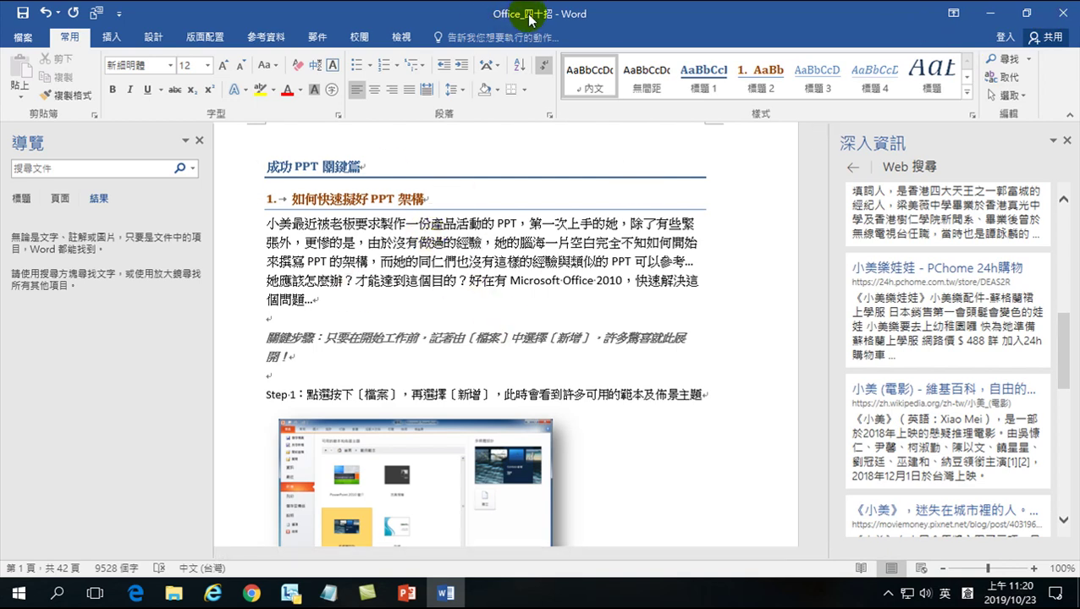
{"action": "left_click", "coordinate": [461, 235]}
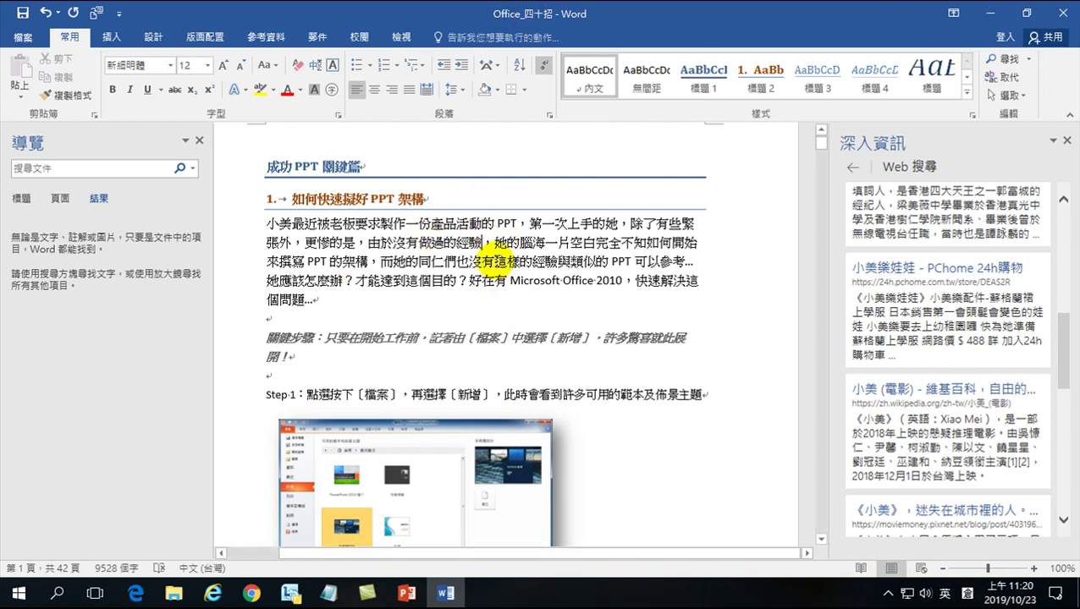
{"action": "left_click_drag", "start_coordinate": [498, 243], "coordinate": [529, 251]}
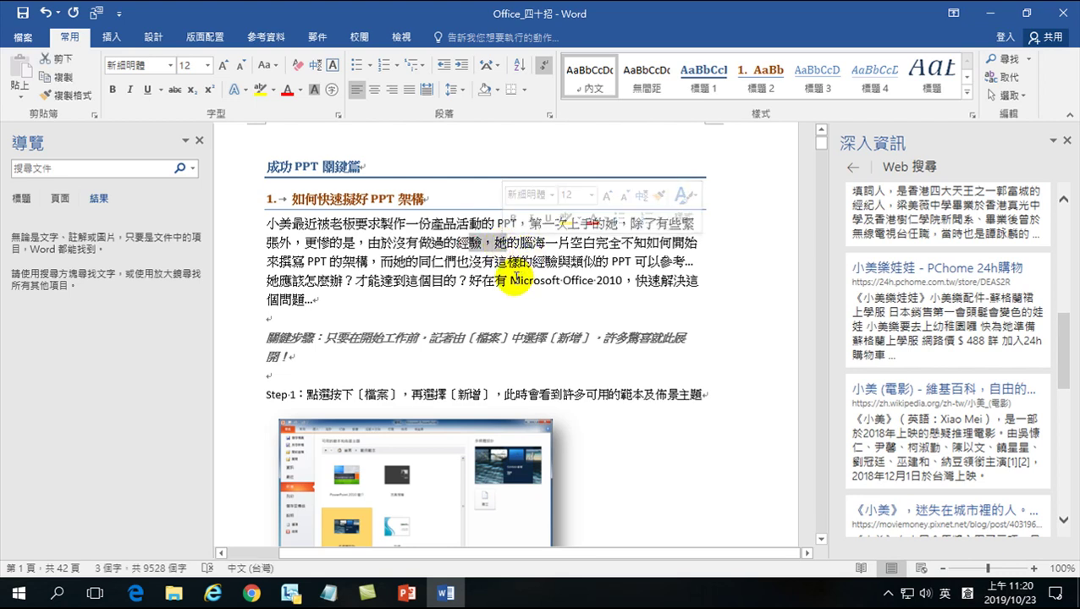
Step: Close the document without saving the replacements and reopen Office_四十招 from its folder
{"action": "left_click", "coordinate": [1065, 14]}
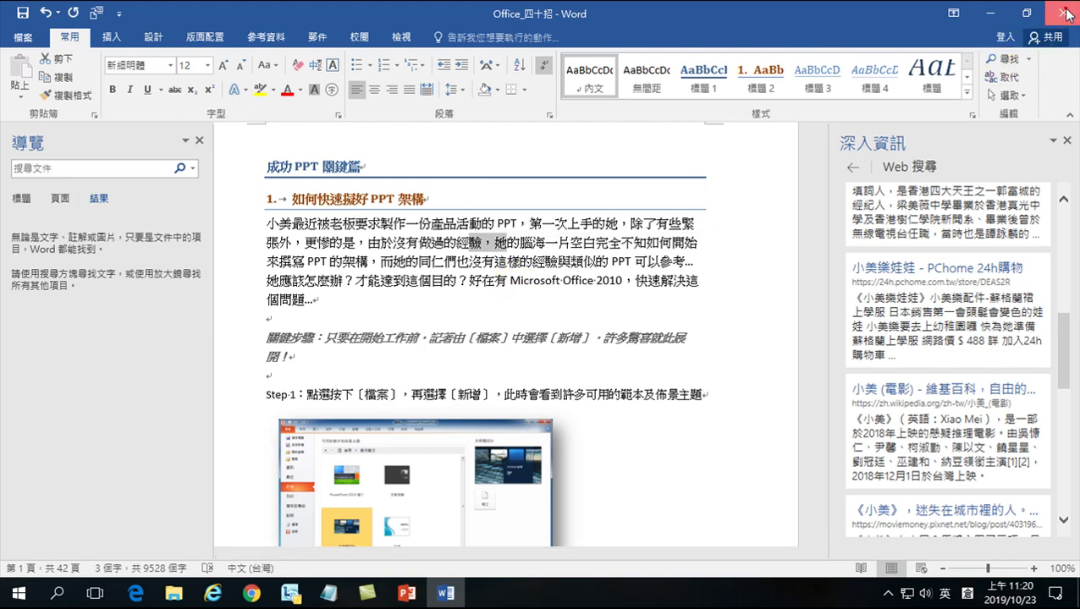
{"action": "left_click", "coordinate": [533, 334]}
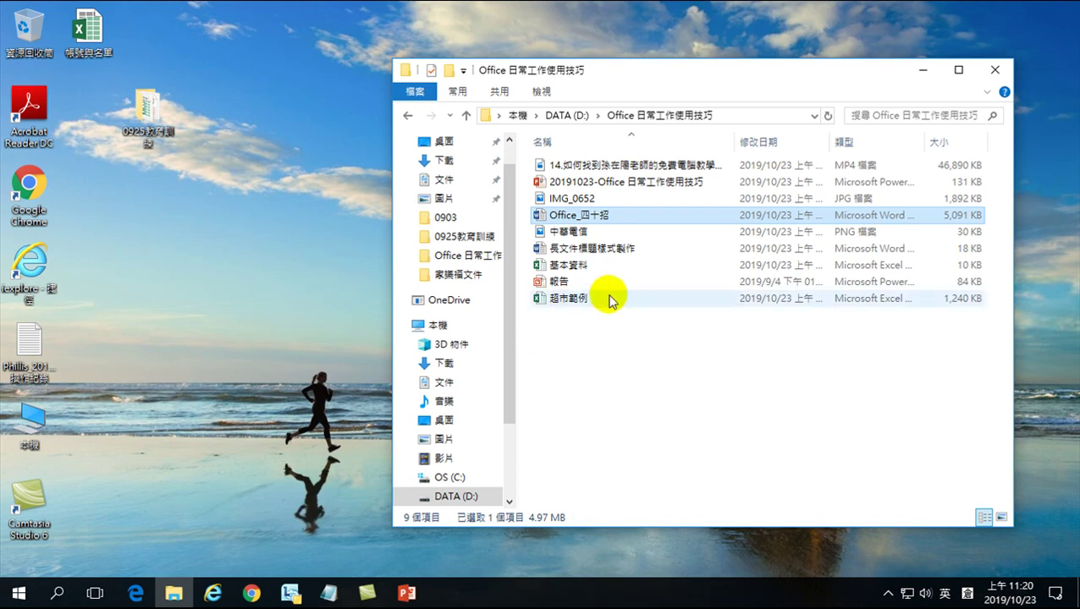
{"action": "double_click", "coordinate": [576, 219]}
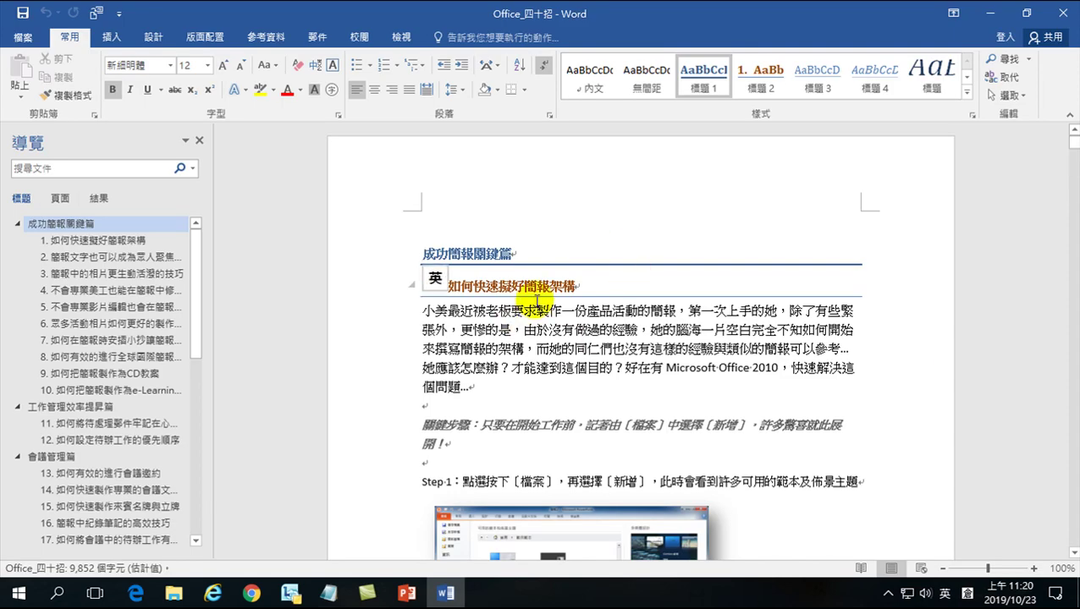
Step: Append 2019/10/23 after the figure number 061, just above heading 29 in the document
{"action": "left_click_drag", "start_coordinate": [1071, 143], "coordinate": [1070, 417]}
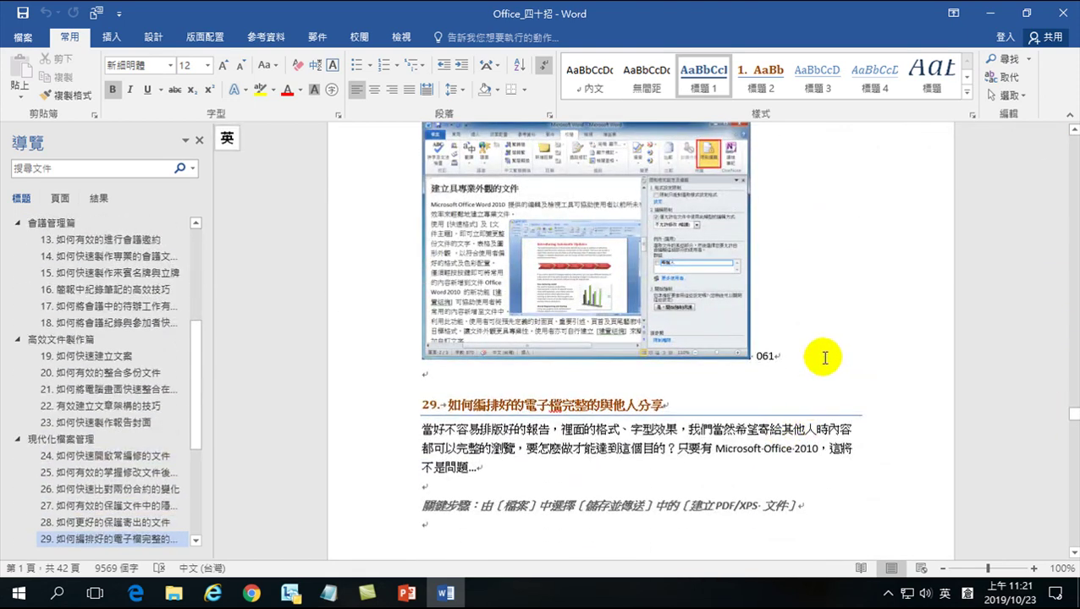
{"action": "left_click", "coordinate": [799, 356]}
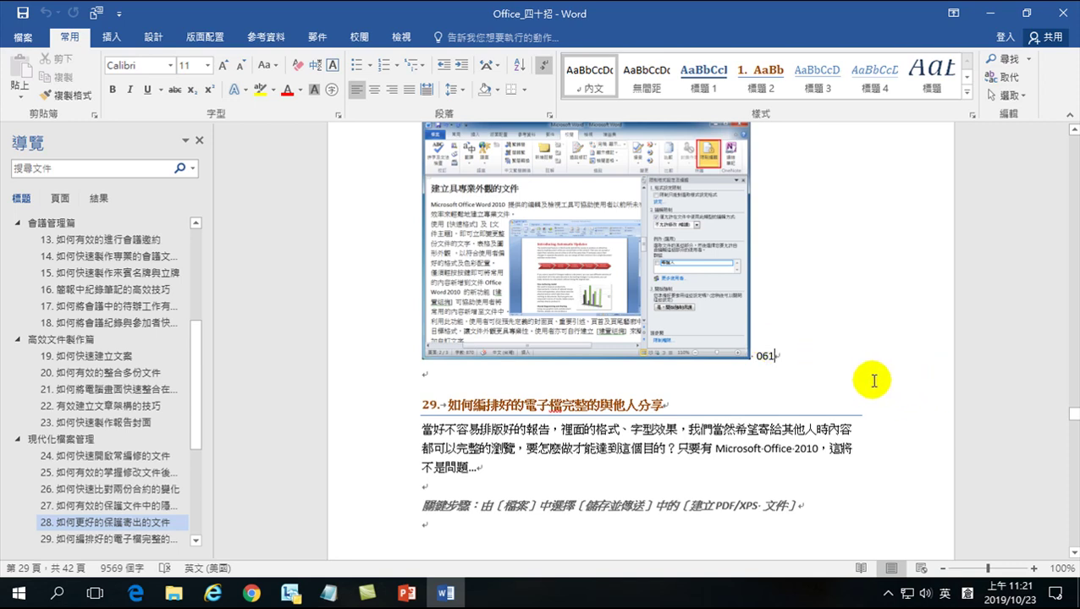
{"action": "type", "text": "2019/10/23"}
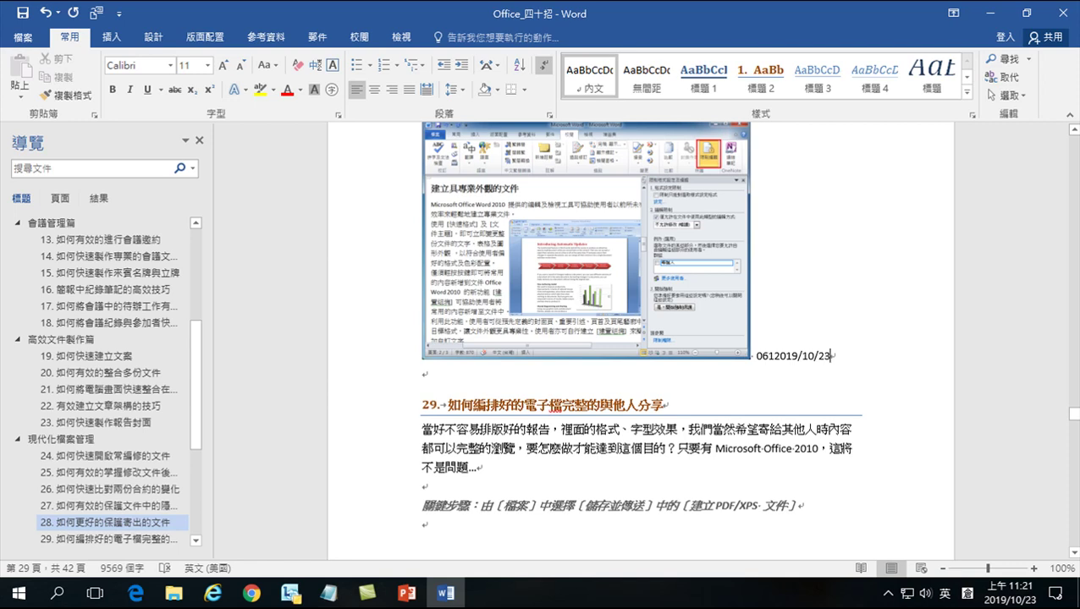
Step: Save and close the document, and reopen Office_四十招 from its folder
{"action": "left_click", "coordinate": [22, 14]}
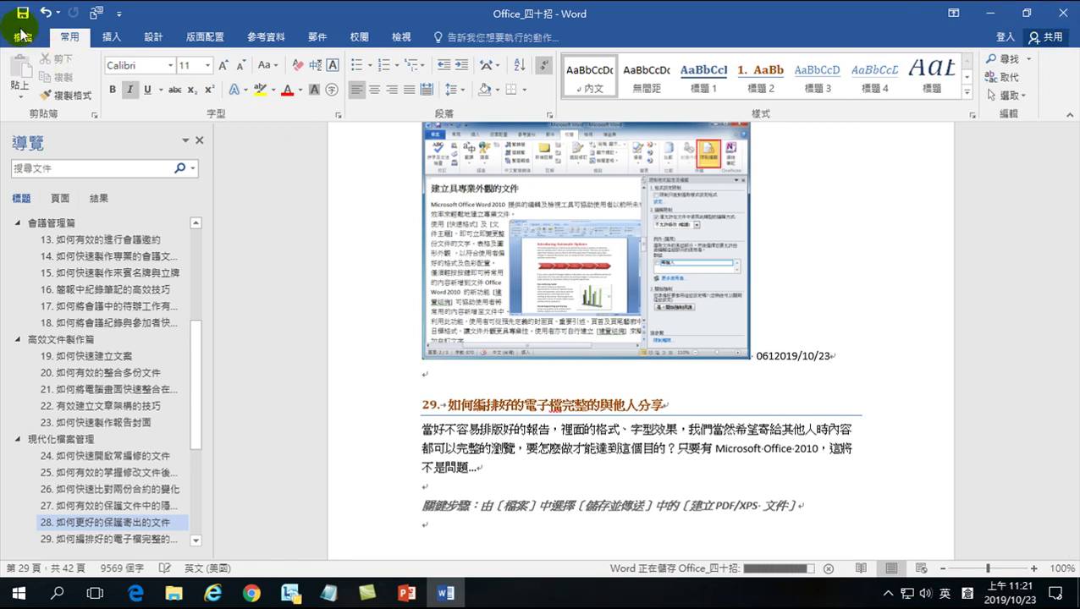
{"action": "left_click", "coordinate": [1058, 12]}
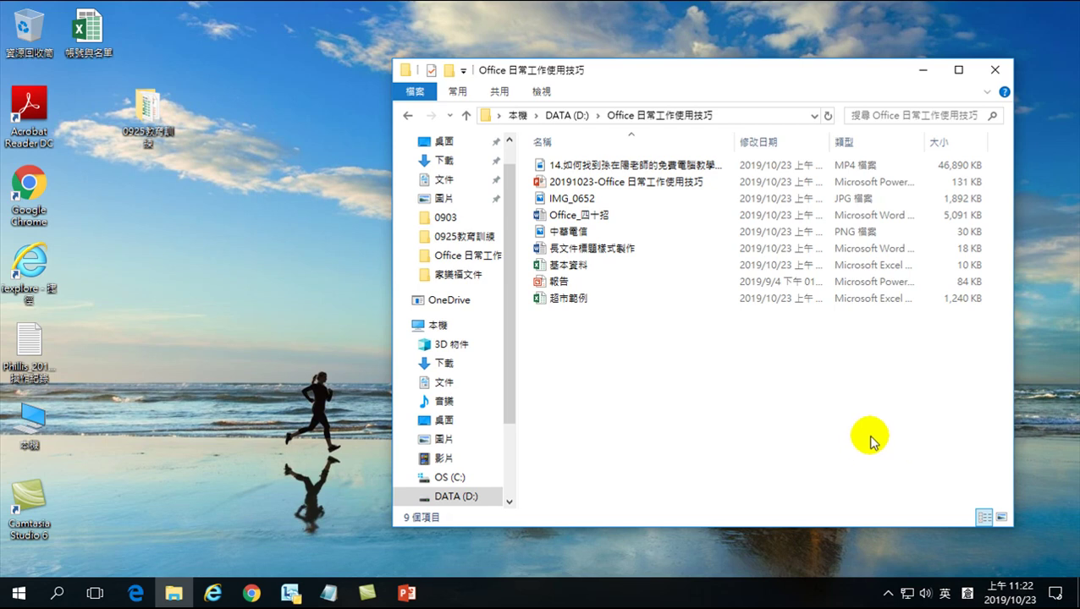
{"action": "double_click", "coordinate": [575, 218]}
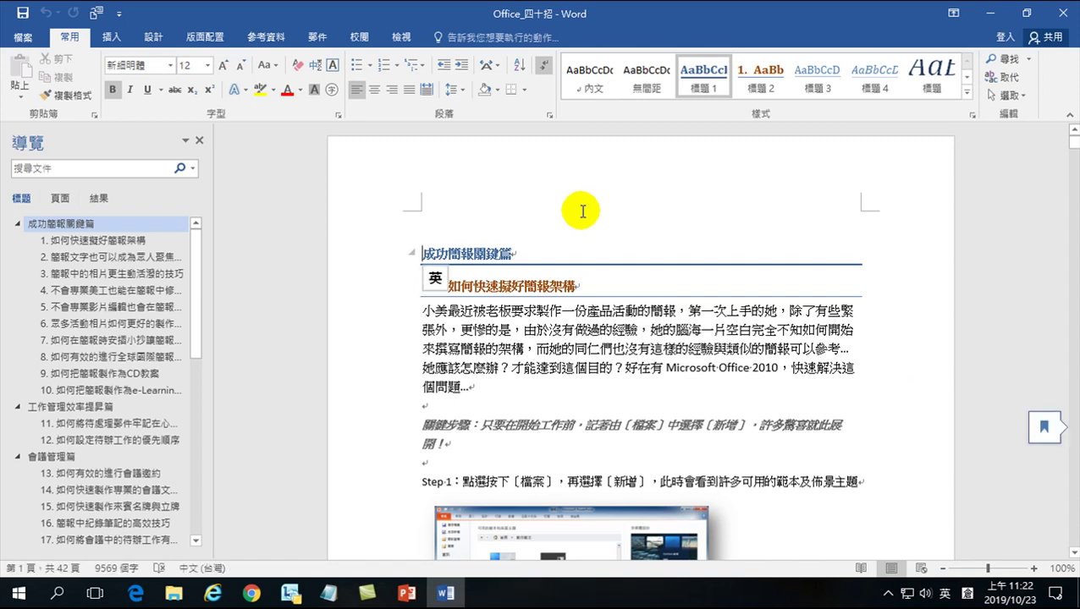
Step: Jump from the document's start to section 27 on page 28 and look over its figures
{"action": "left_click", "coordinate": [422, 253]}
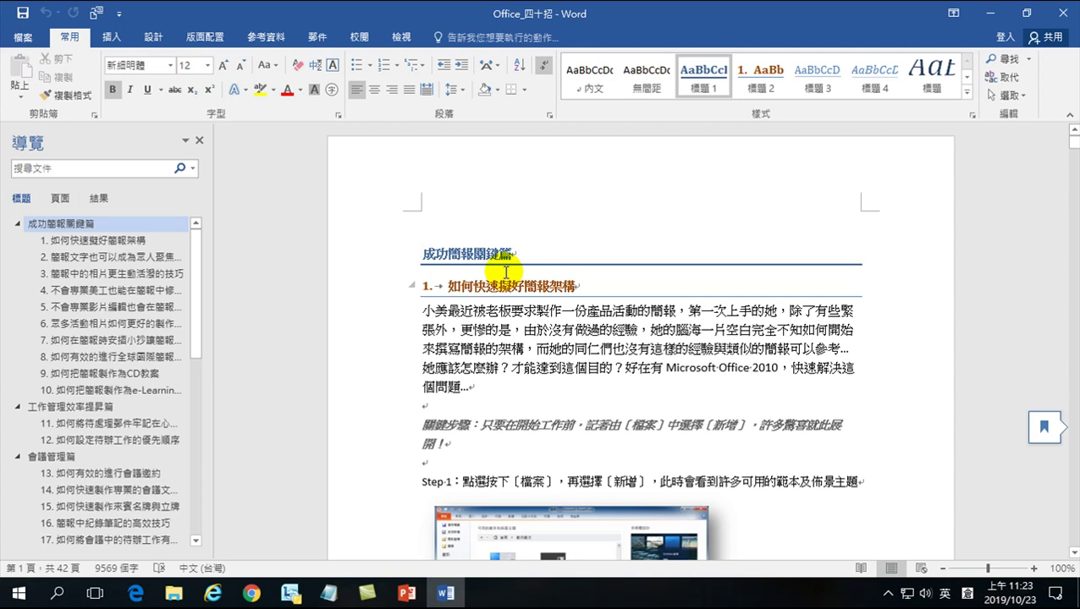
{"action": "key", "text": "ctrl+End"}
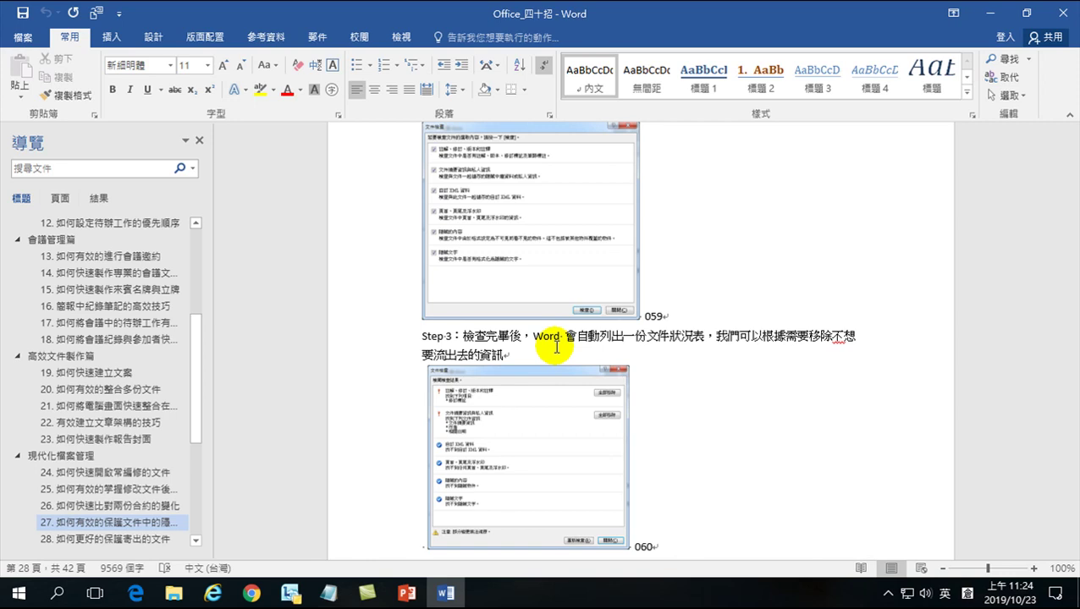
{"action": "scroll", "coordinate": [671, 366], "scroll_direction": "up", "scroll_amount": 5}
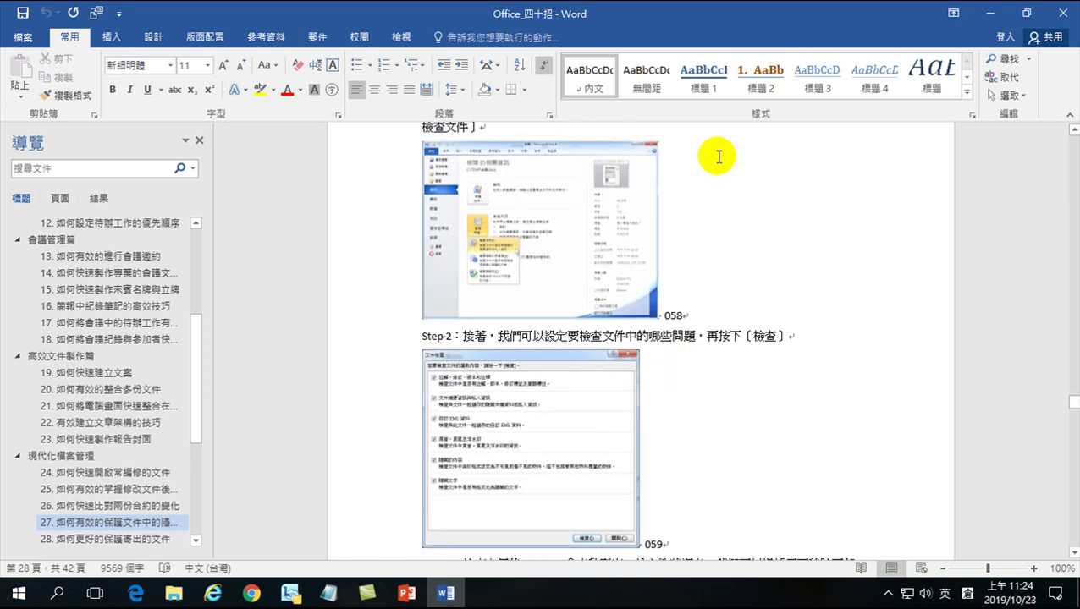
Step: Insert a 4x3 table in the blank paragraph below the introduction of section 1
{"action": "key", "text": "ctrl+Home"}
{"action": "scroll", "coordinate": [592, 288], "scroll_direction": "down", "scroll_amount": 1}
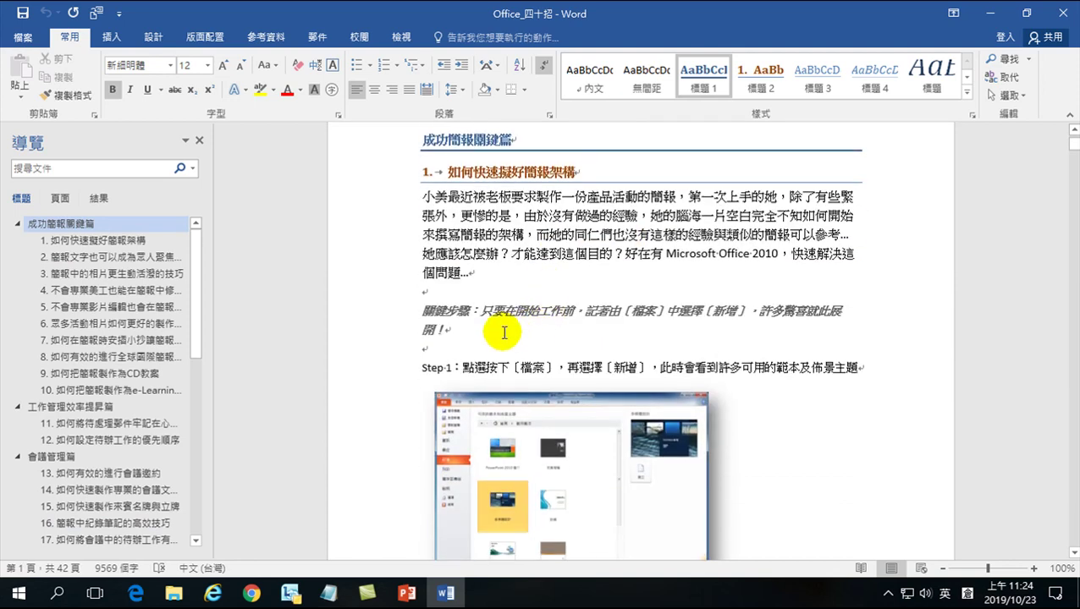
{"action": "left_click", "coordinate": [436, 296]}
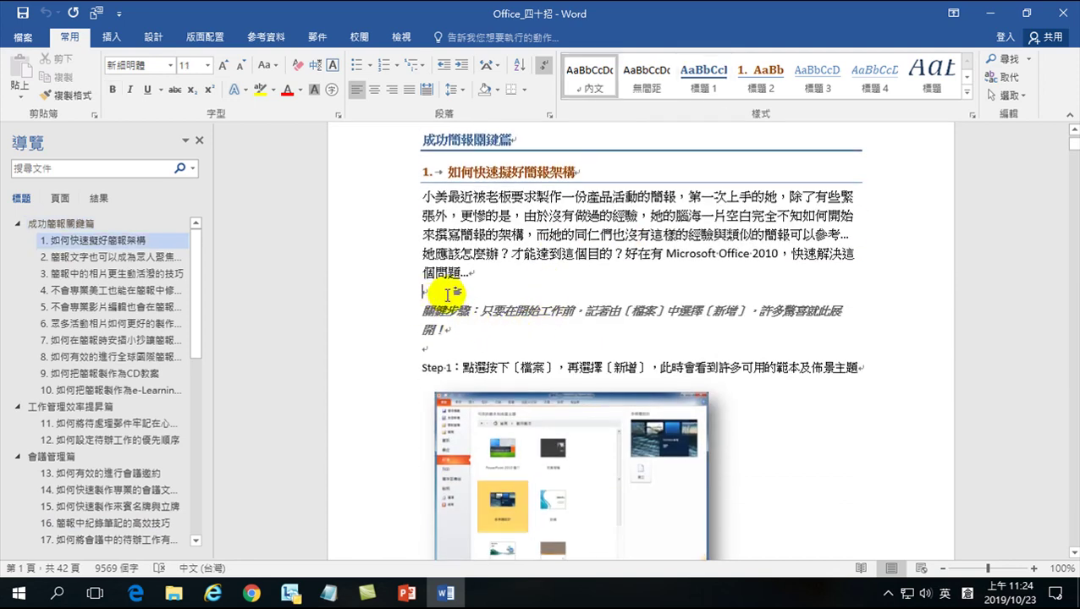
{"action": "scroll", "coordinate": [453, 298], "scroll_direction": "up", "scroll_amount": 3}
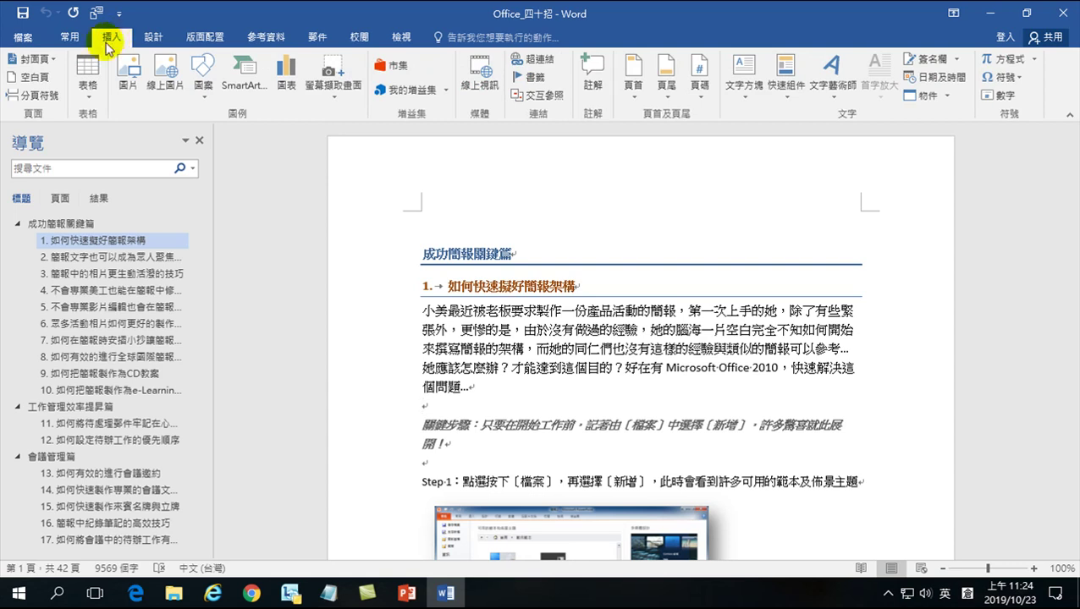
{"action": "left_click", "coordinate": [89, 80]}
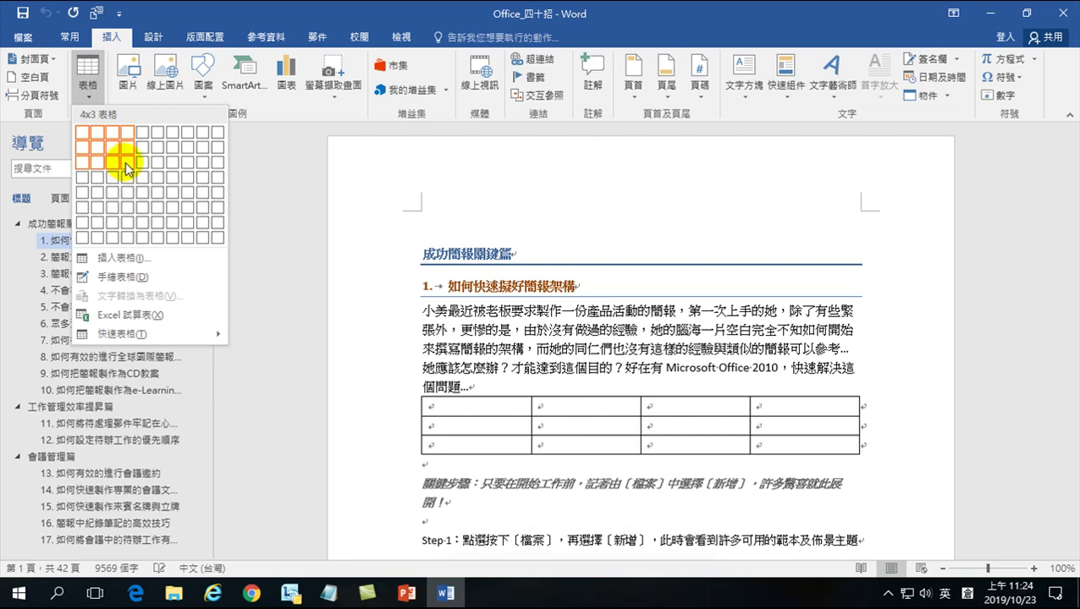
{"action": "left_click", "coordinate": [125, 168]}
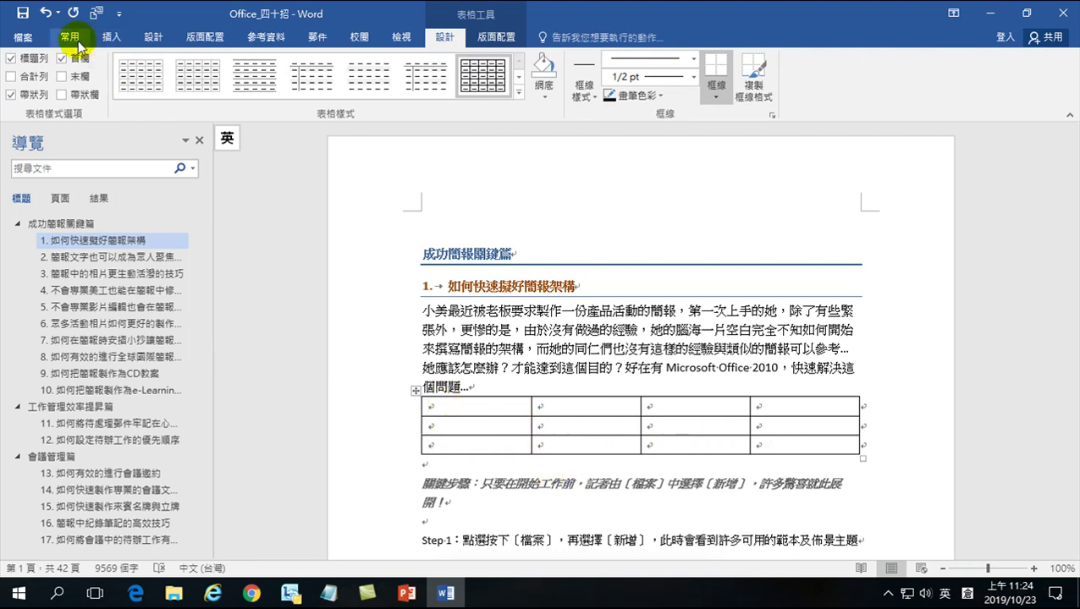
{"action": "left_click", "coordinate": [109, 41]}
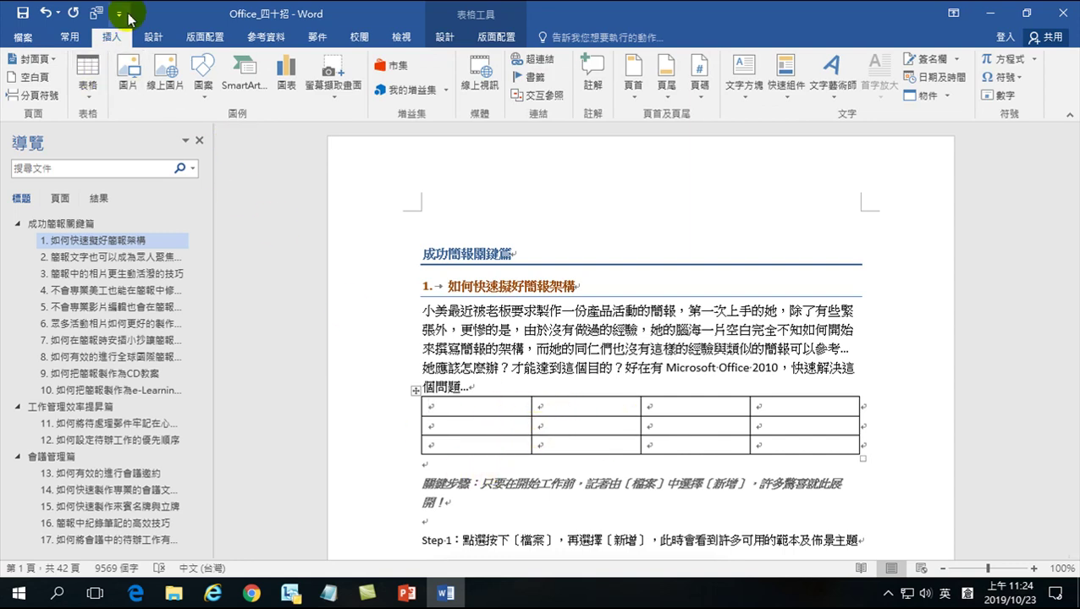
{"action": "left_click", "coordinate": [88, 78]}
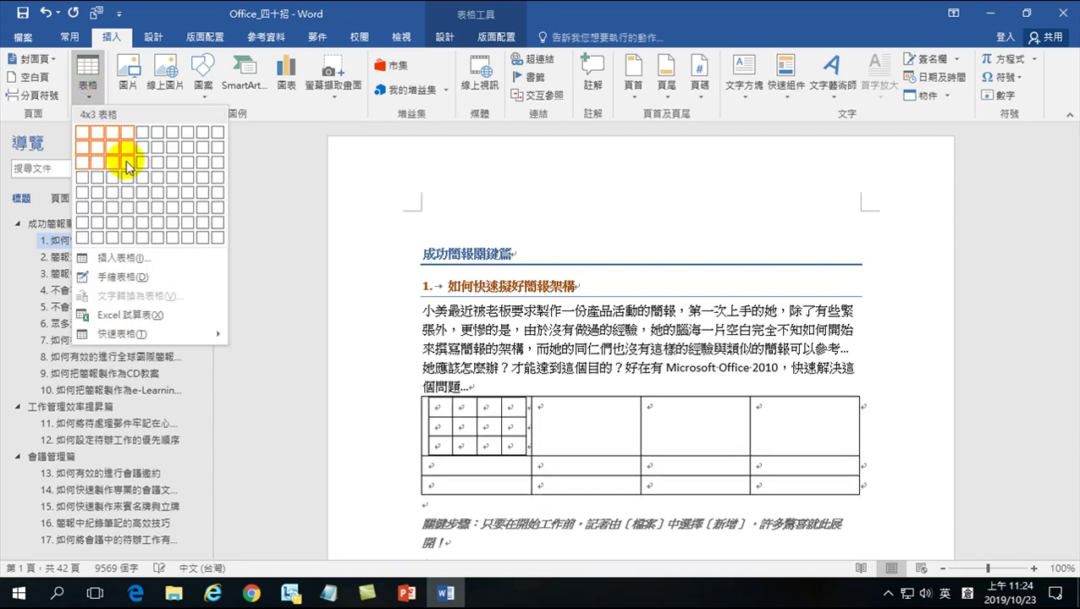
{"action": "left_click", "coordinate": [453, 409]}
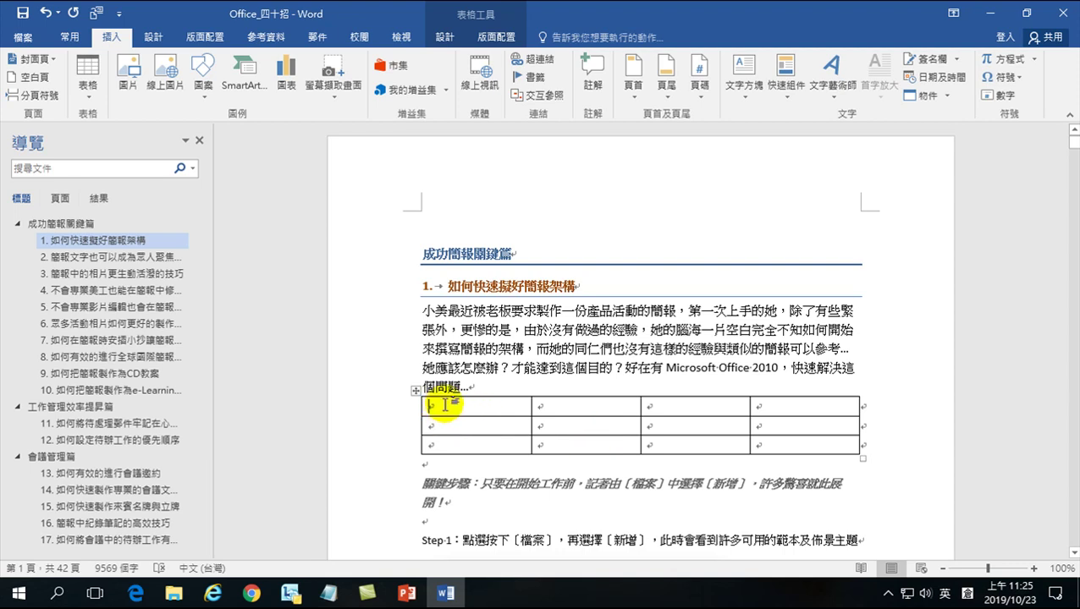
Step: Insert the picture IMG_0652 from the Office 日常工作使用技巧 folder on drive D into the table's first cell
{"action": "left_click", "coordinate": [131, 84]}
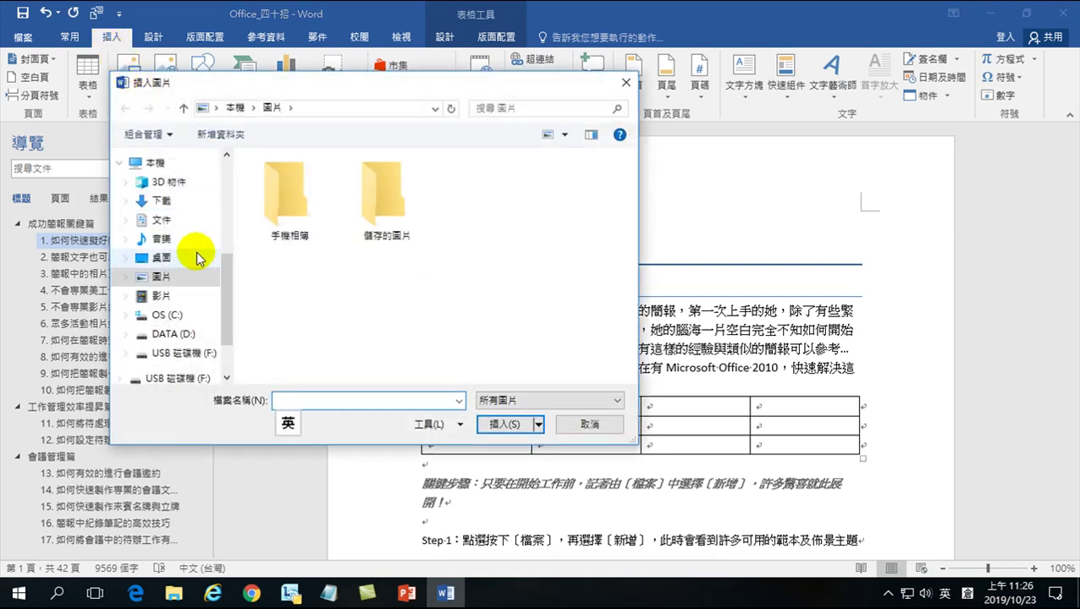
{"action": "left_click", "coordinate": [175, 335]}
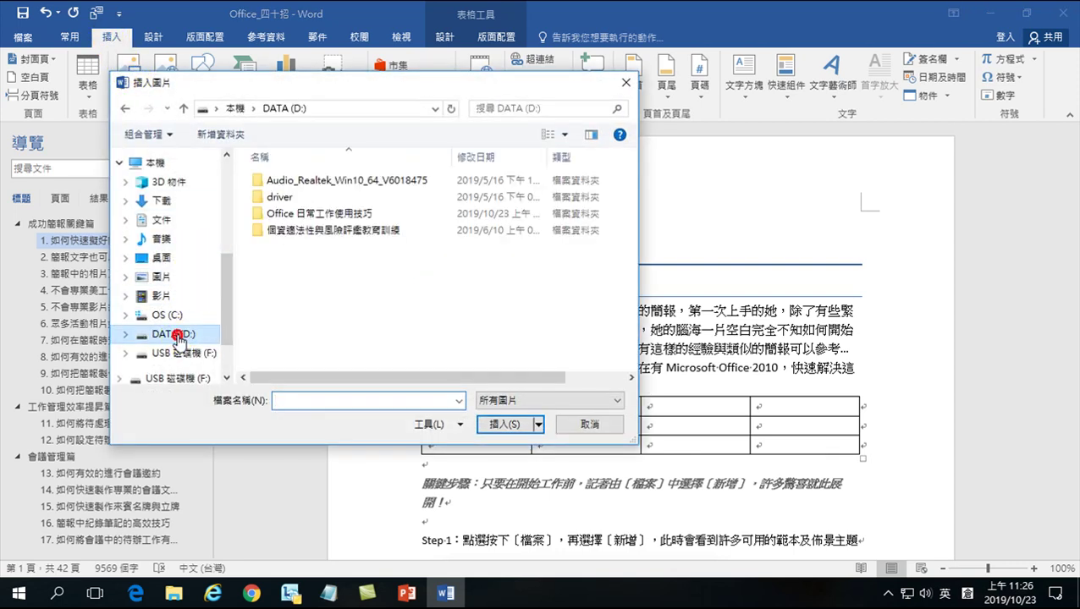
{"action": "left_click", "coordinate": [304, 217]}
{"action": "double_click", "coordinate": [305, 216]}
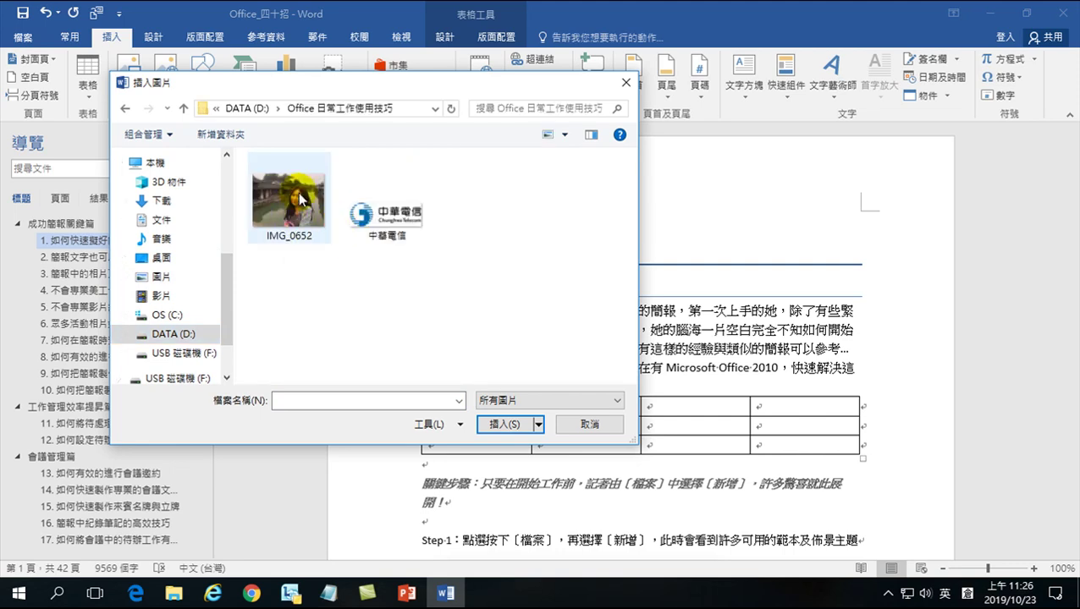
{"action": "double_click", "coordinate": [289, 200]}
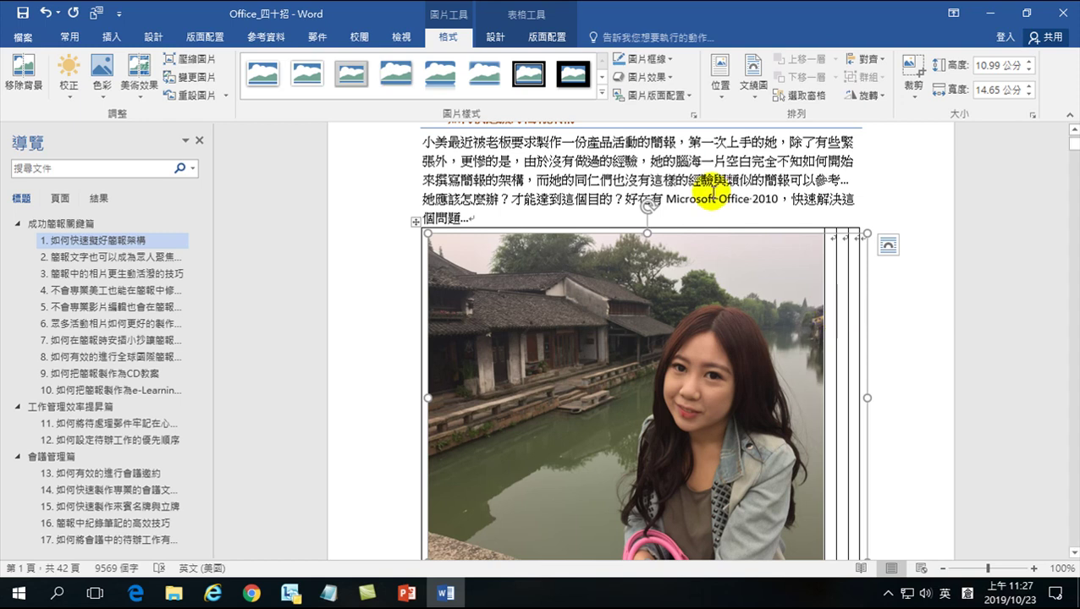
Step: Shrink the inserted picture proportionally until it fits the original width of the table's first column
{"action": "scroll", "coordinate": [720, 407], "scroll_direction": "down", "scroll_amount": 3}
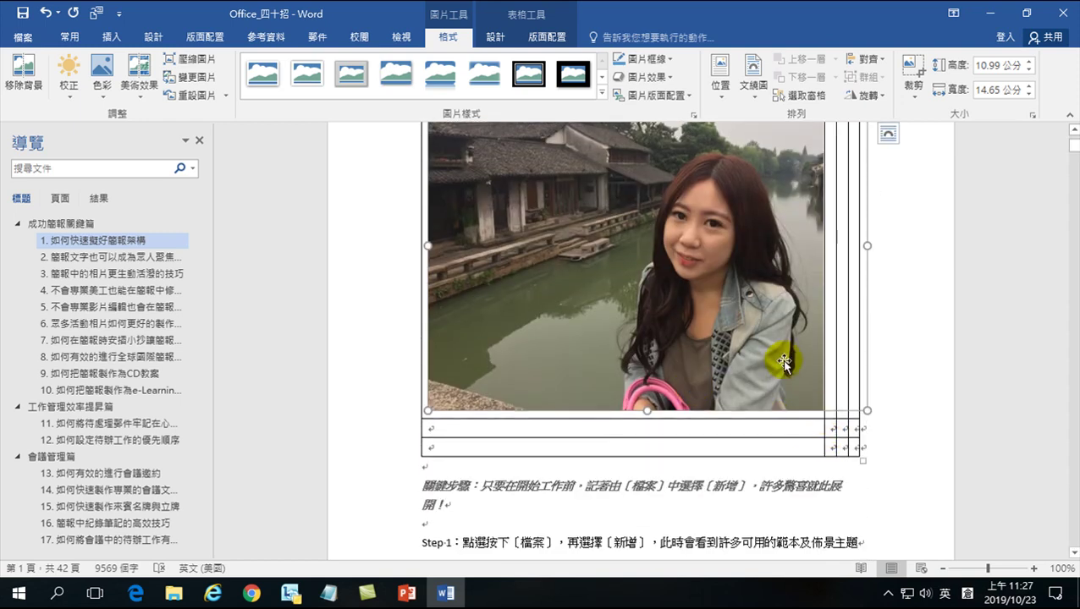
{"action": "mouse_move", "coordinate": [867, 411]}
{"action": "left_mouse_down"}
{"action": "mouse_move", "coordinate": [563, 234]}
{"action": "mouse_move", "coordinate": [489, 159]}
{"action": "left_mouse_up"}
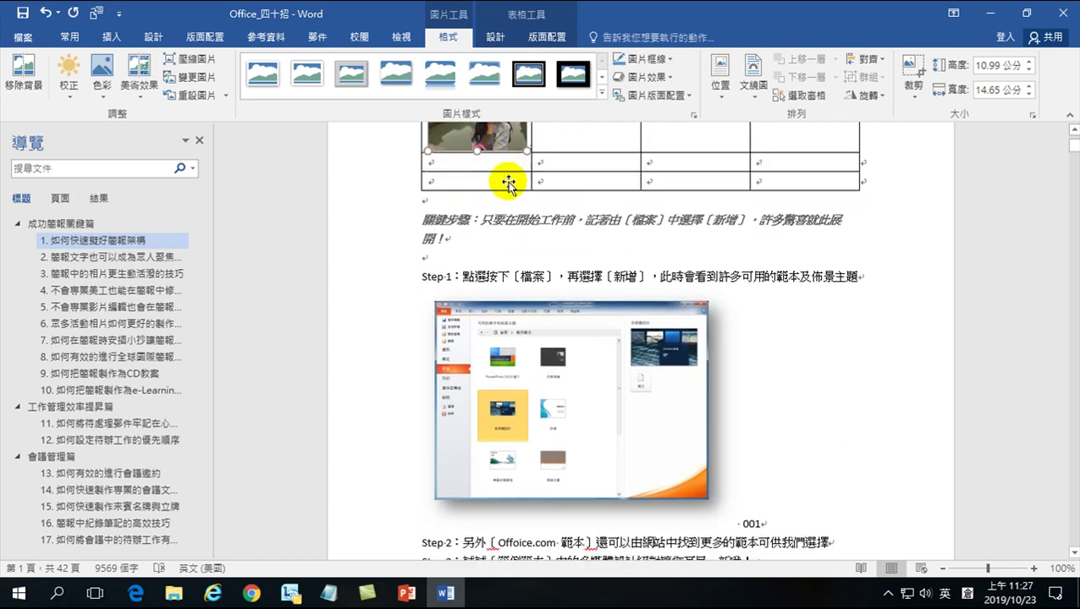
{"action": "scroll", "coordinate": [458, 306], "scroll_direction": "up", "scroll_amount": 5}
{"action": "left_click", "coordinate": [520, 441]}
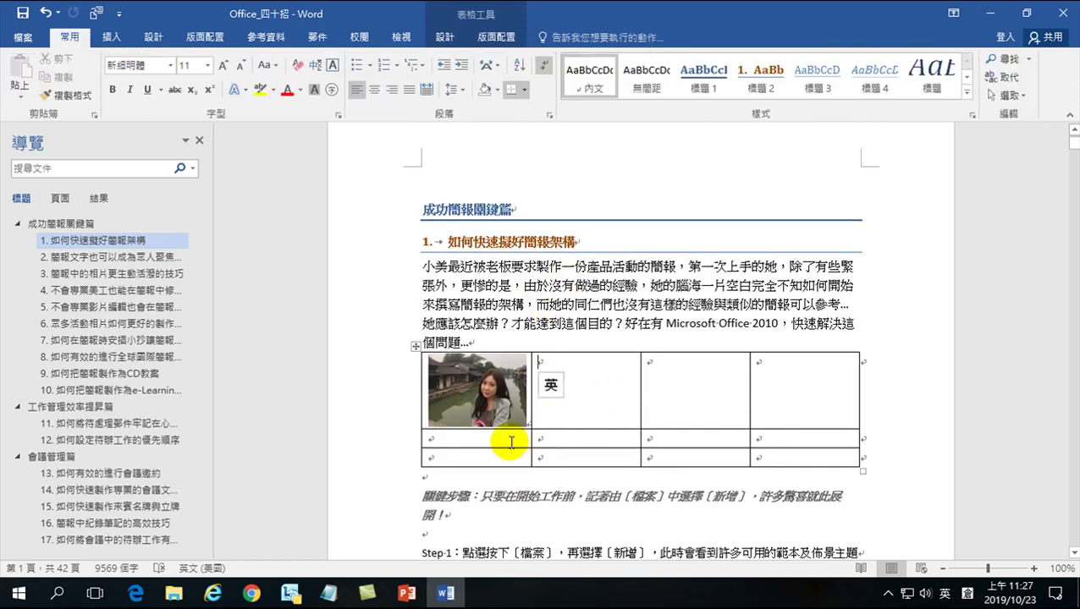
{"action": "left_click_drag", "start_coordinate": [508, 439], "coordinate": [784, 422]}
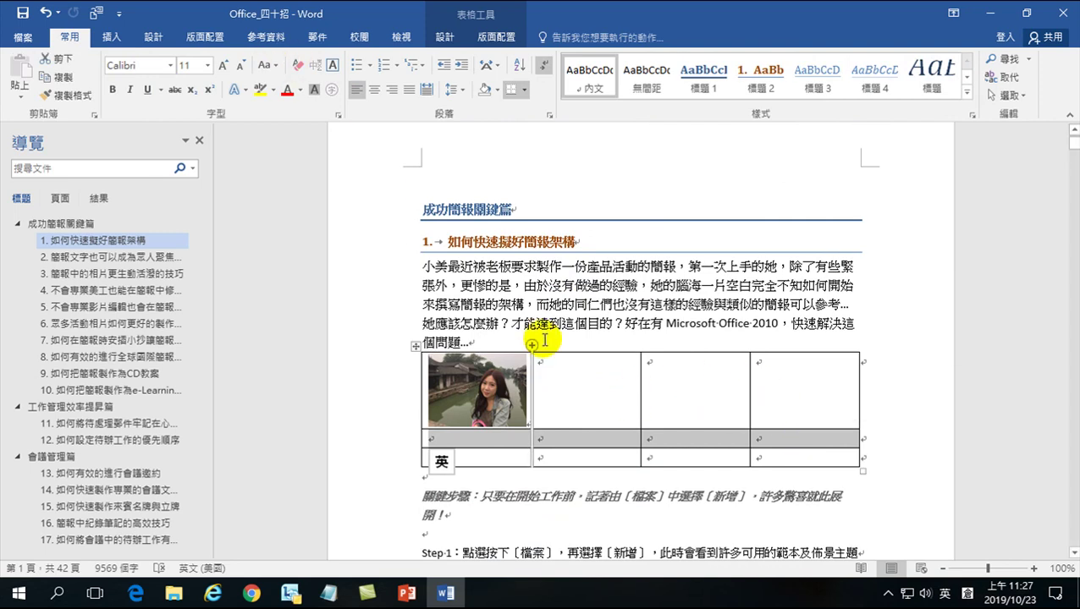
{"action": "left_click", "coordinate": [489, 394]}
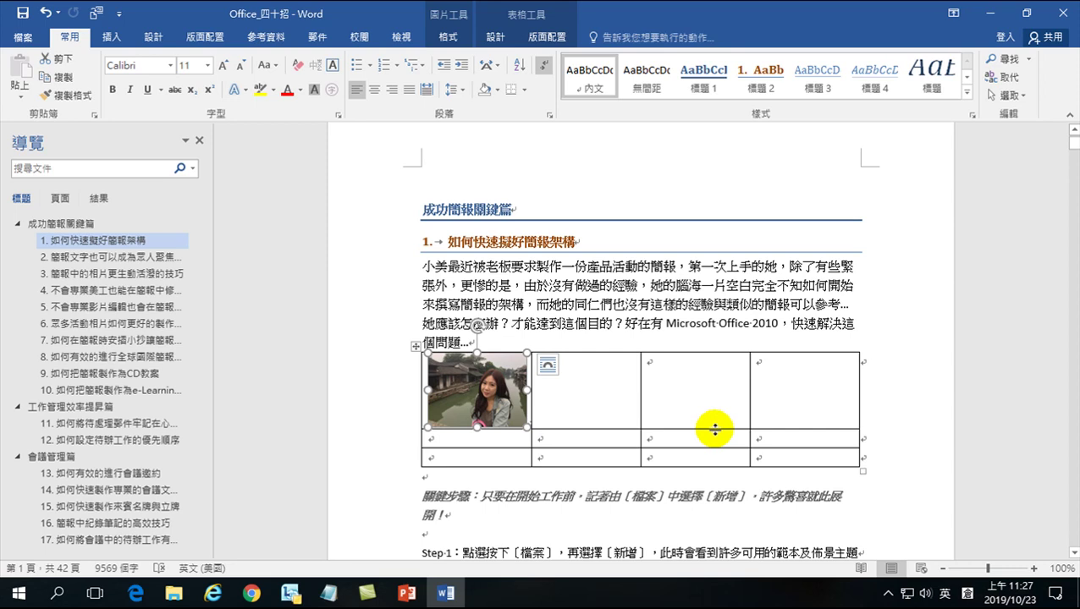
Step: Remove the resized picture from the table's first cell by undoing the edits back to the empty 4x3 table
{"action": "double_click", "coordinate": [484, 389]}
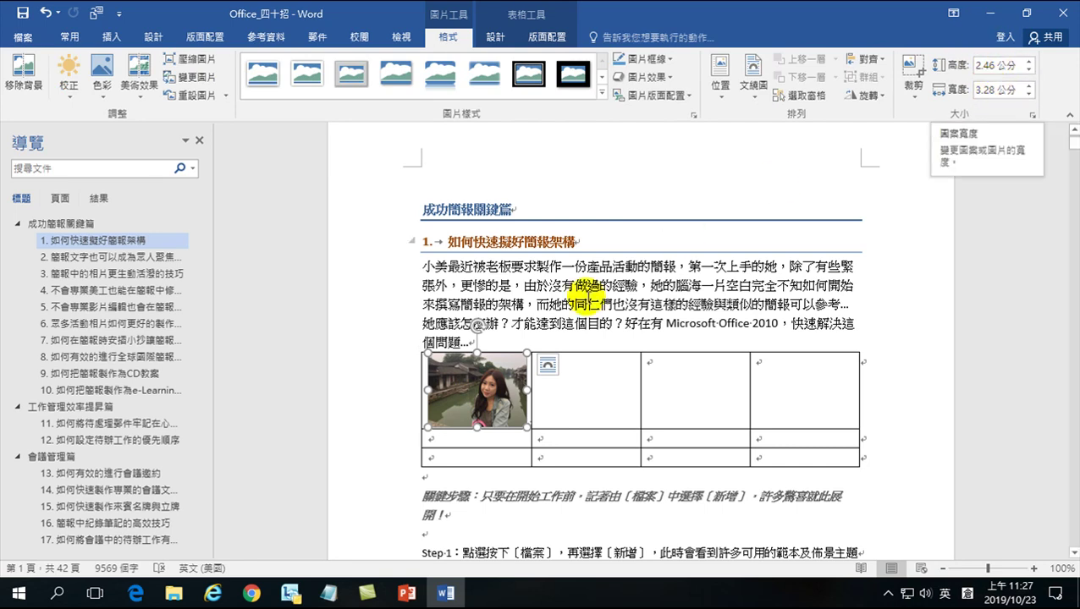
{"action": "left_click", "coordinate": [505, 386]}
{"action": "key", "text": "Delete"}
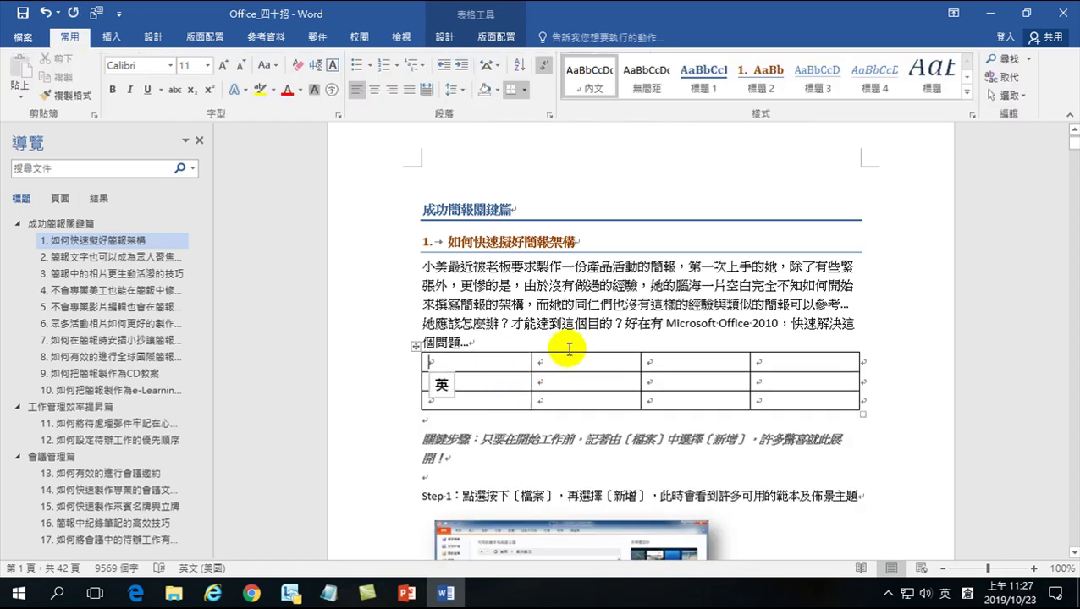
{"action": "left_click", "coordinate": [46, 13]}
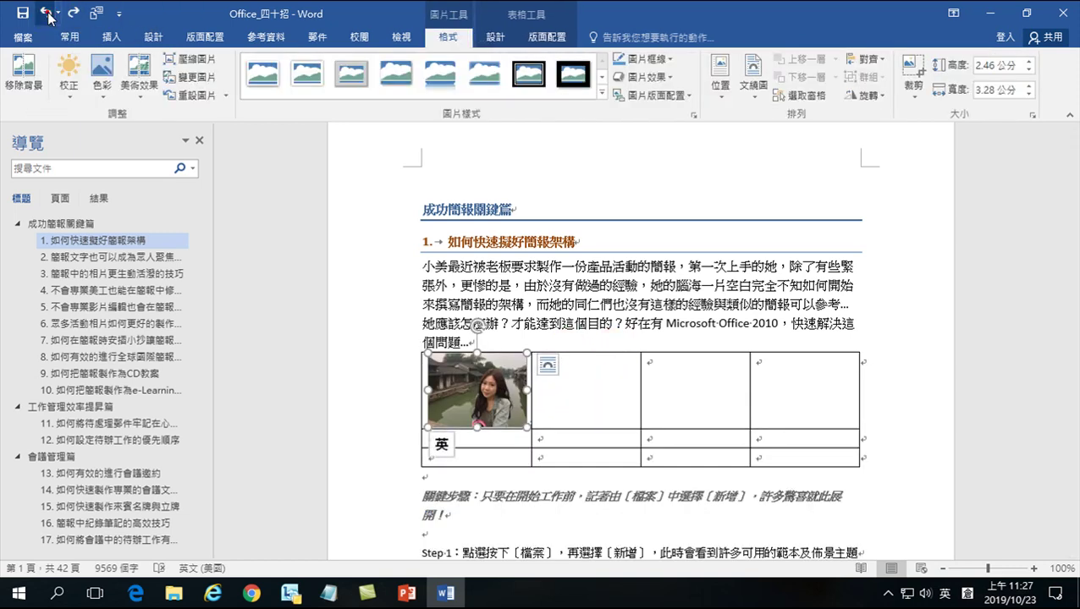
{"action": "left_click", "coordinate": [48, 15]}
{"action": "left_click", "coordinate": [48, 14]}
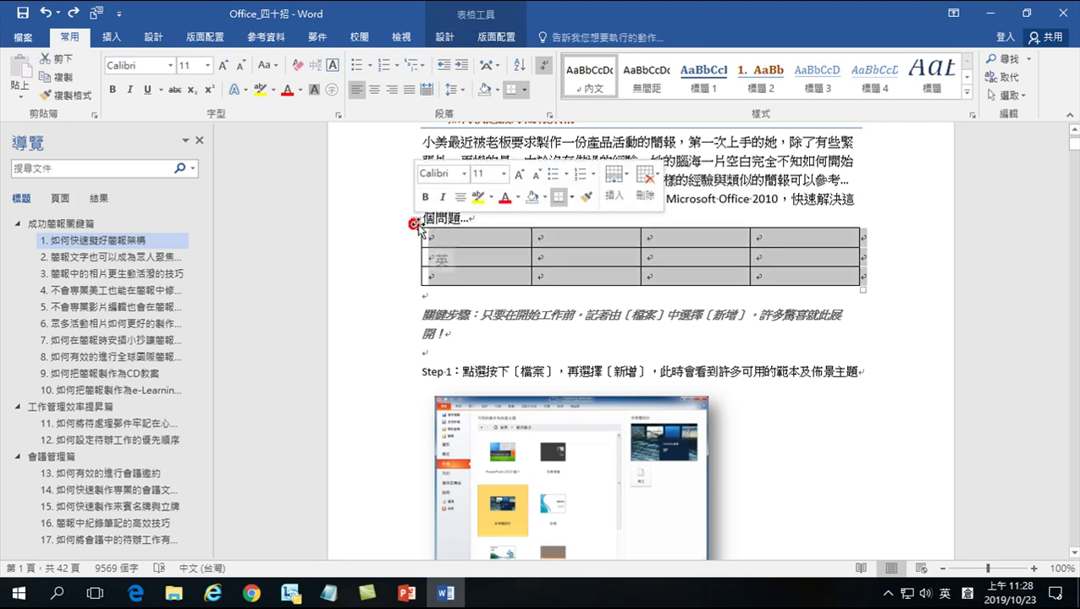
Step: Turn off automatic resizing to fit contents (自動調整成內容大小) in the 4x3 table's options
{"action": "left_click", "coordinate": [504, 257]}
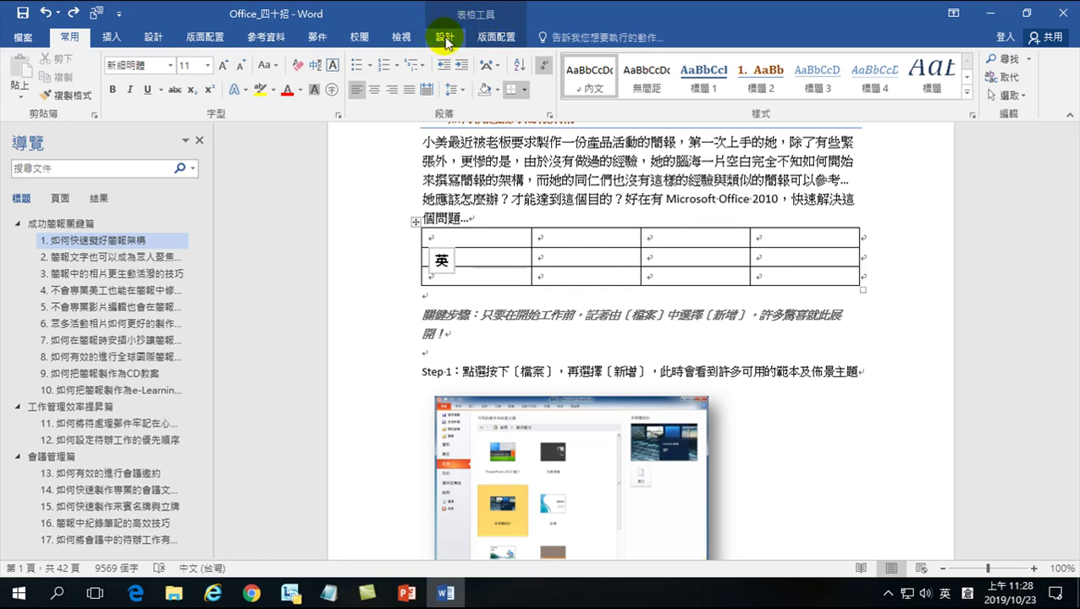
{"action": "left_click", "coordinate": [497, 40]}
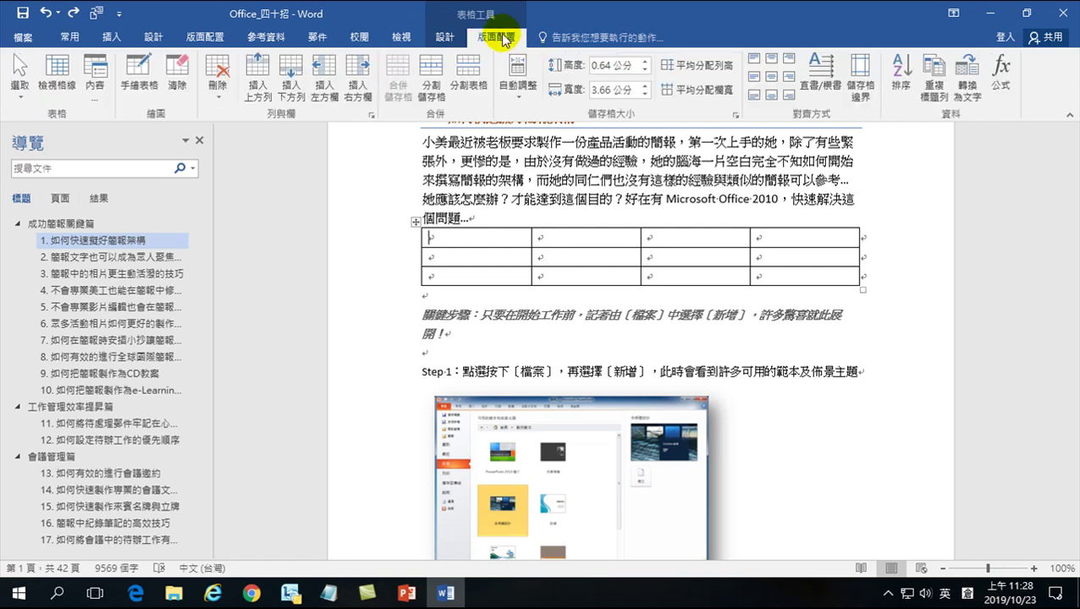
{"action": "left_click", "coordinate": [94, 93]}
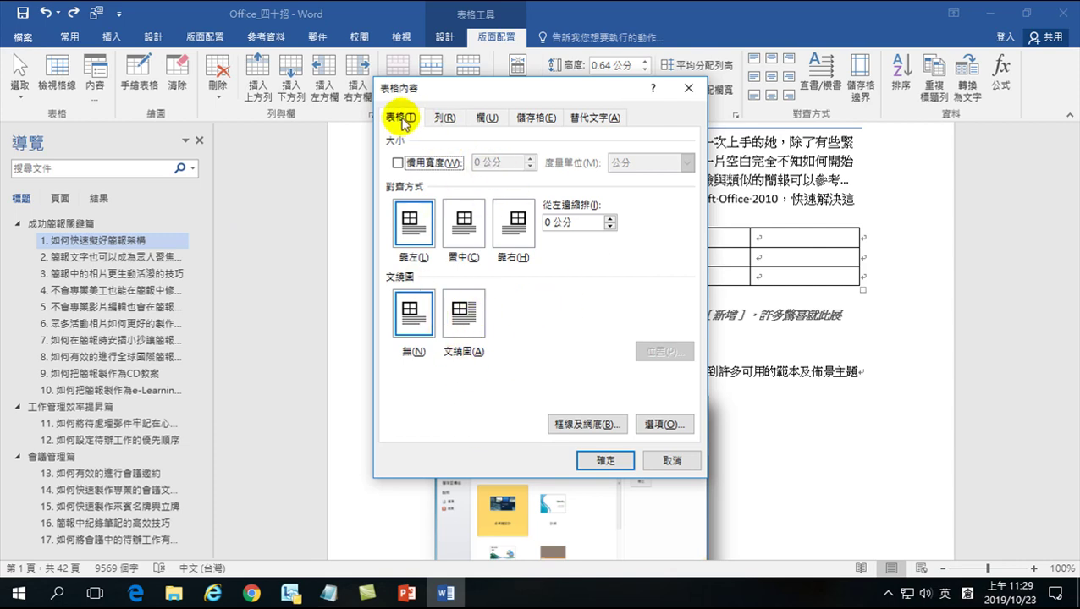
{"action": "left_click", "coordinate": [663, 424]}
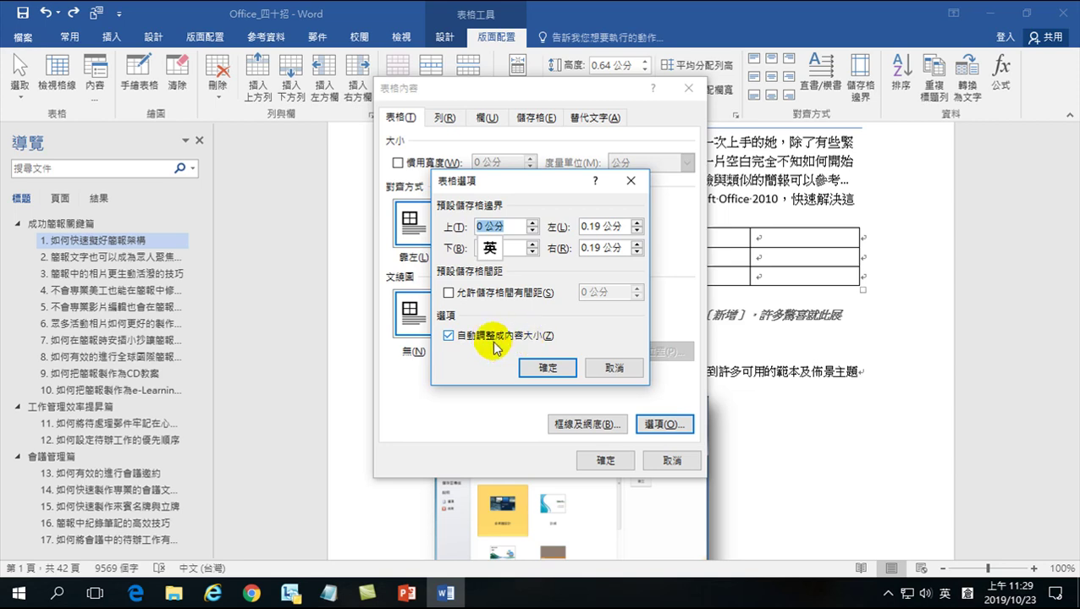
{"action": "left_click", "coordinate": [449, 336]}
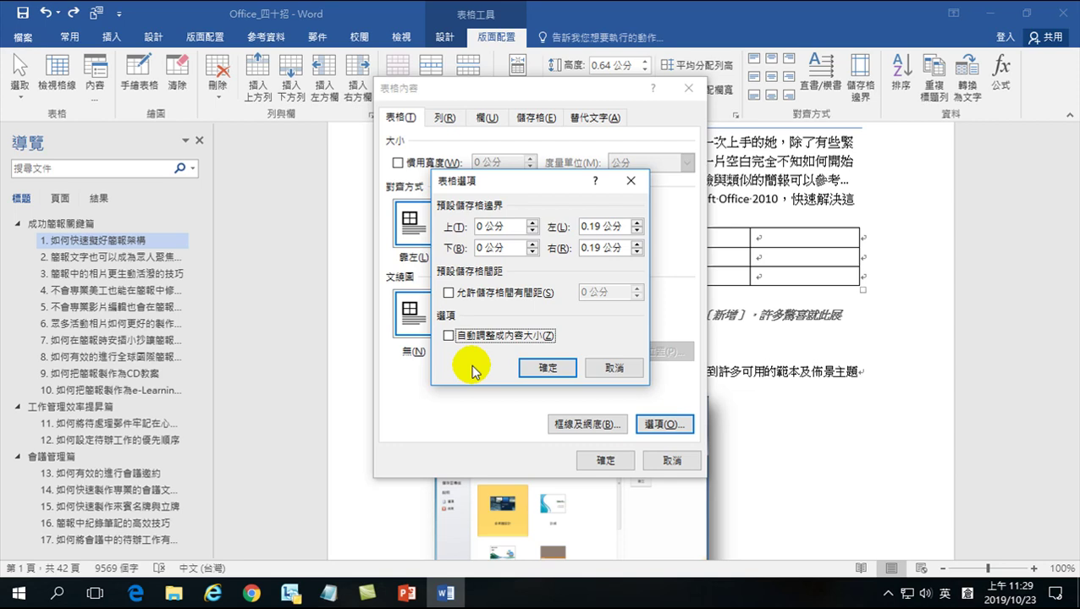
{"action": "left_click", "coordinate": [529, 370]}
{"action": "left_click", "coordinate": [605, 458]}
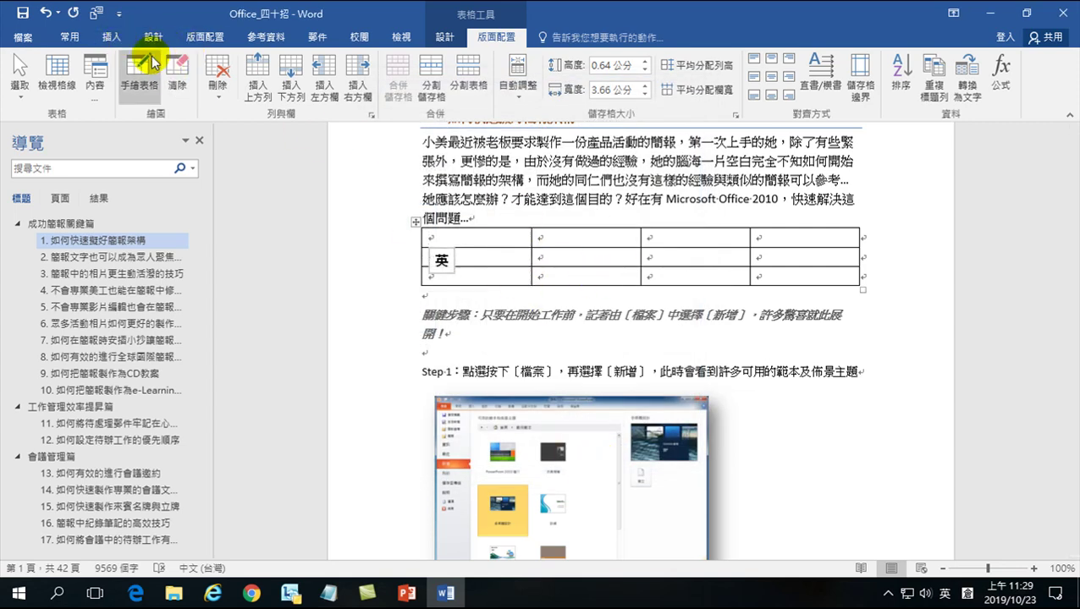
Step: Insert the picture IMG_0652 from the Office 日常工作使用技巧 folder into the first cell of the 4x3 table
{"action": "left_click", "coordinate": [110, 37]}
{"action": "left_click", "coordinate": [127, 70]}
{"action": "left_click", "coordinate": [292, 188]}
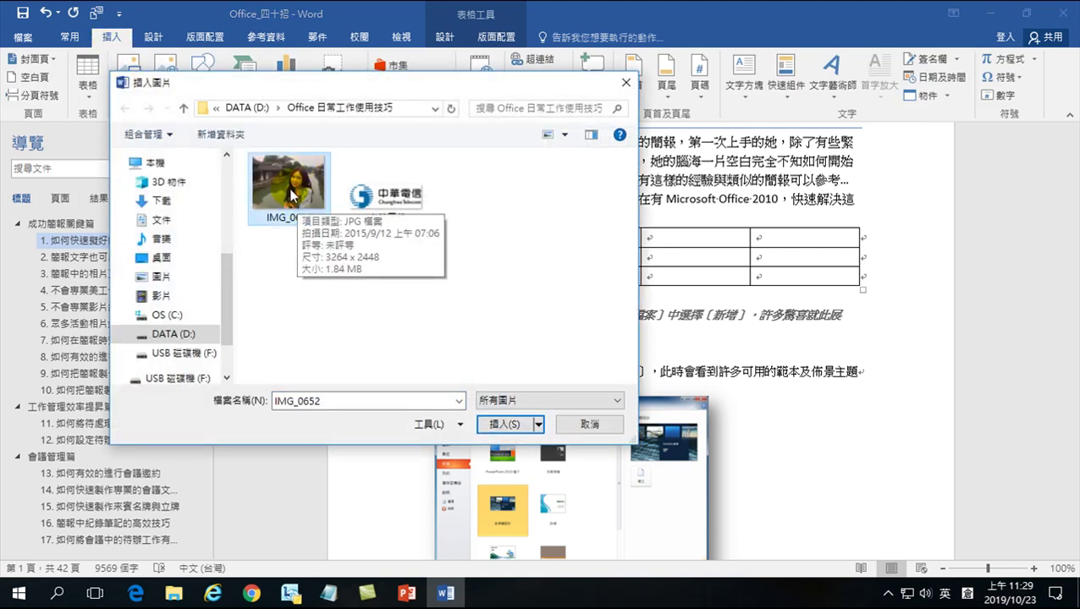
{"action": "left_click", "coordinate": [497, 423]}
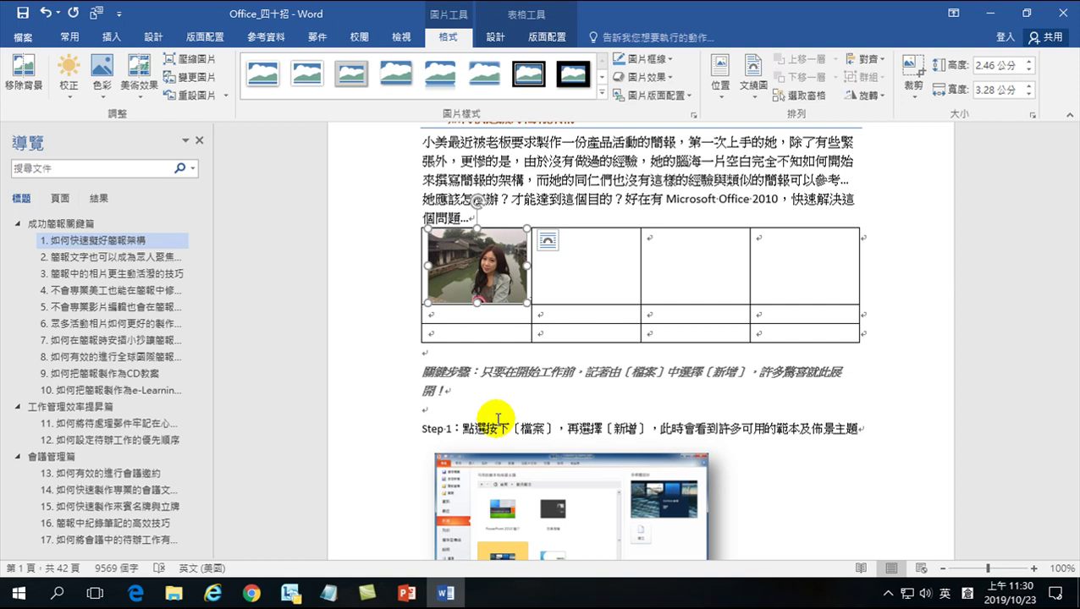
Step: Insert the picture 中華電信 into the second cell of the 4x3 table's second row
{"action": "left_click", "coordinate": [552, 314]}
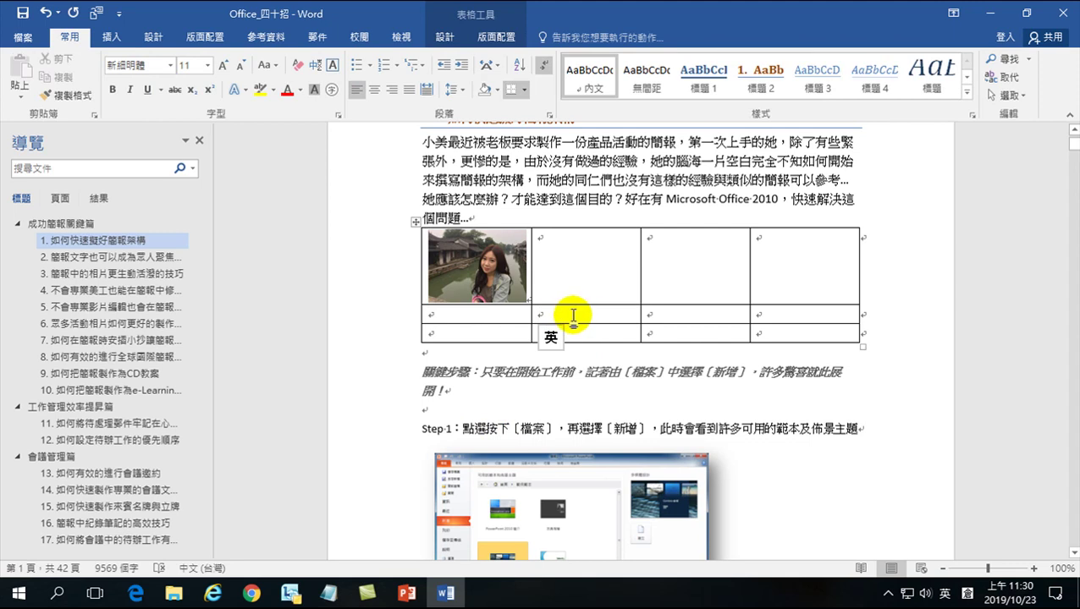
{"action": "left_click", "coordinate": [112, 37]}
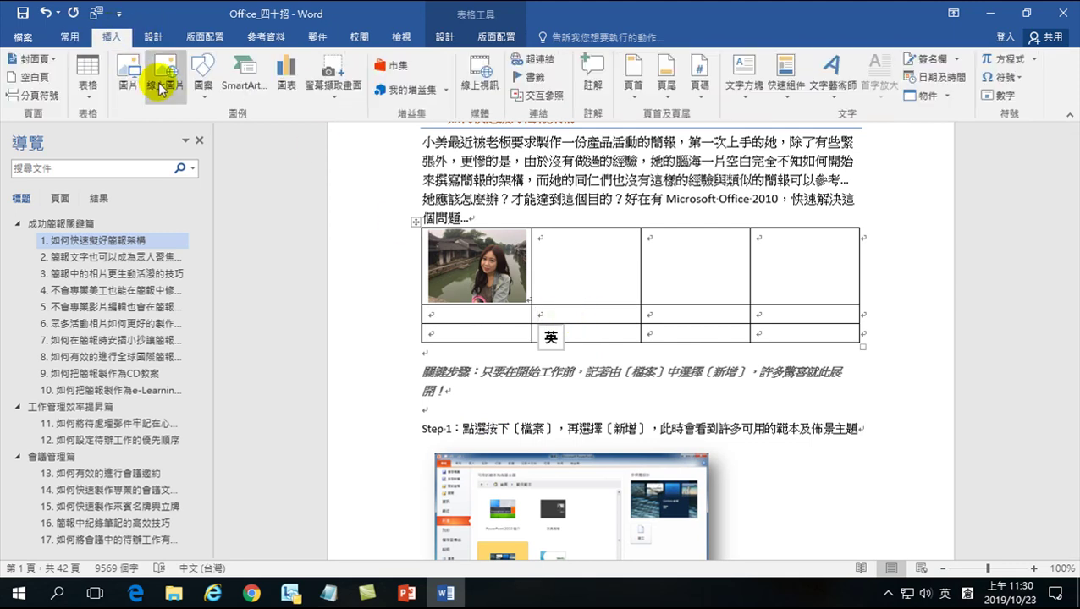
{"action": "left_click", "coordinate": [130, 68]}
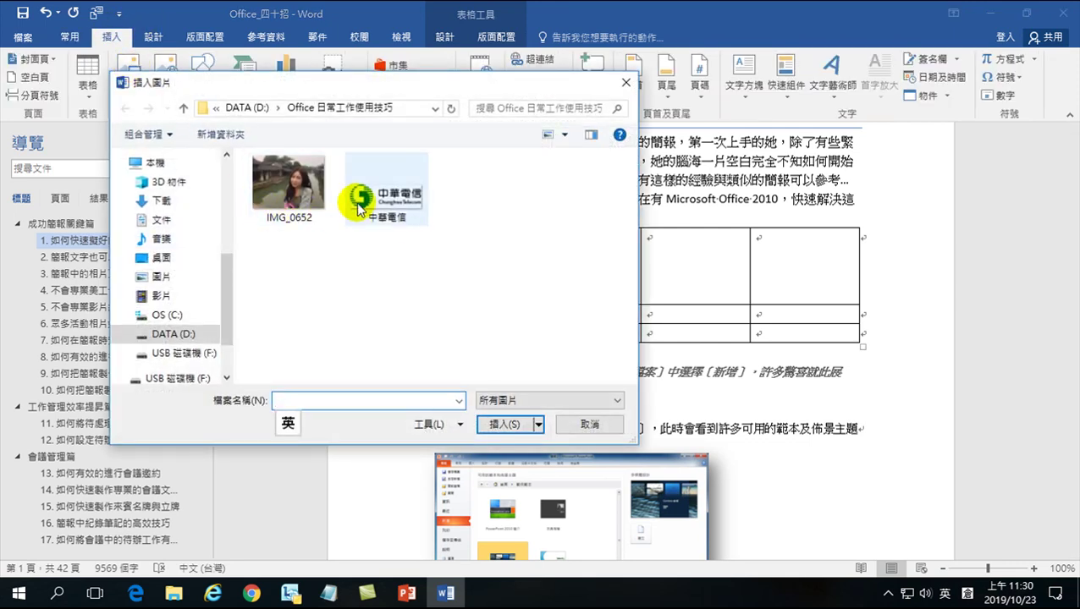
{"action": "left_click", "coordinate": [403, 202]}
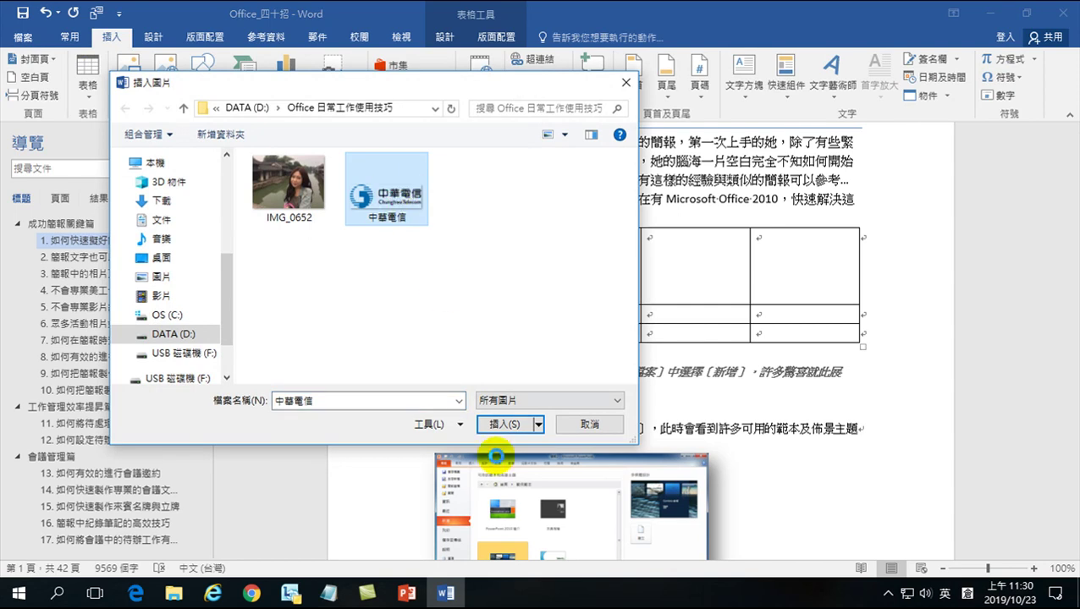
{"action": "left_click", "coordinate": [506, 423]}
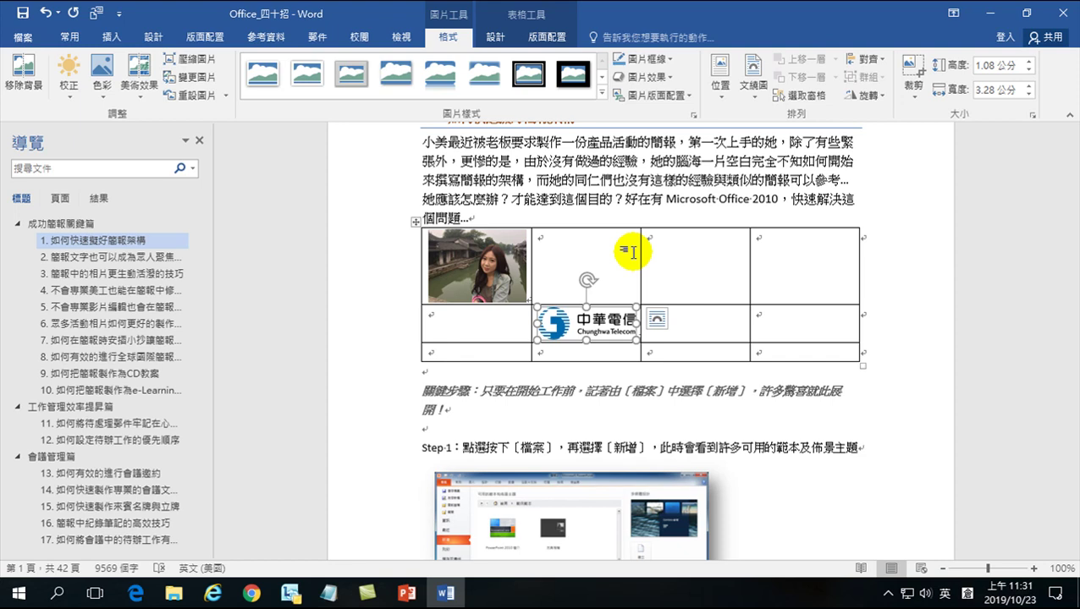
Step: Insert a 3x1 table in the blank paragraph above Step 1 and widen its middle column to about 11.5 cm, narrowing the outer columns
{"action": "scroll", "coordinate": [639, 188], "scroll_direction": "down", "scroll_amount": 5}
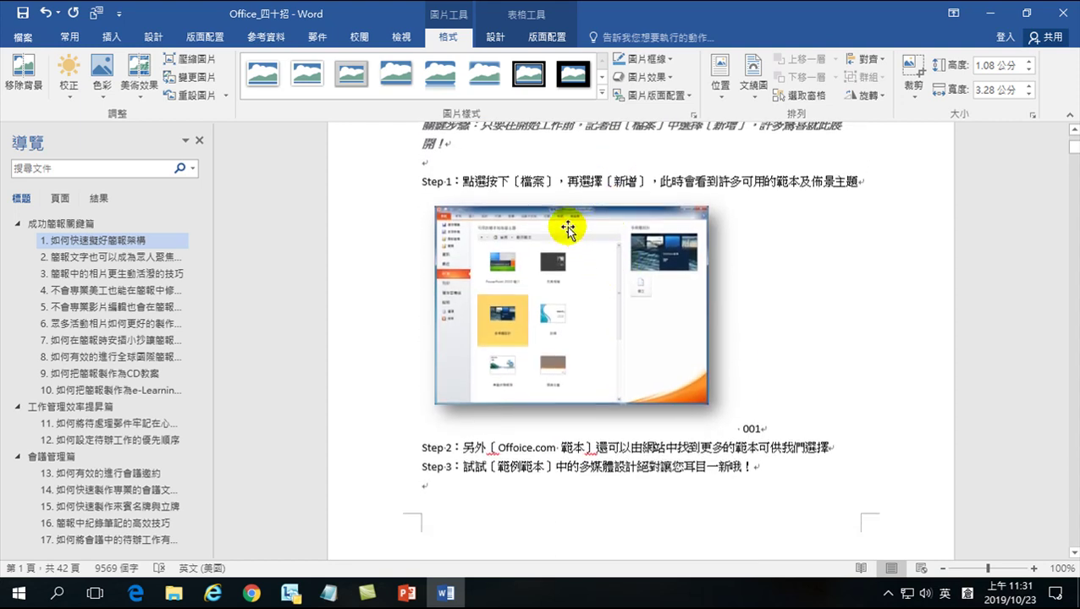
{"action": "left_click", "coordinate": [578, 234]}
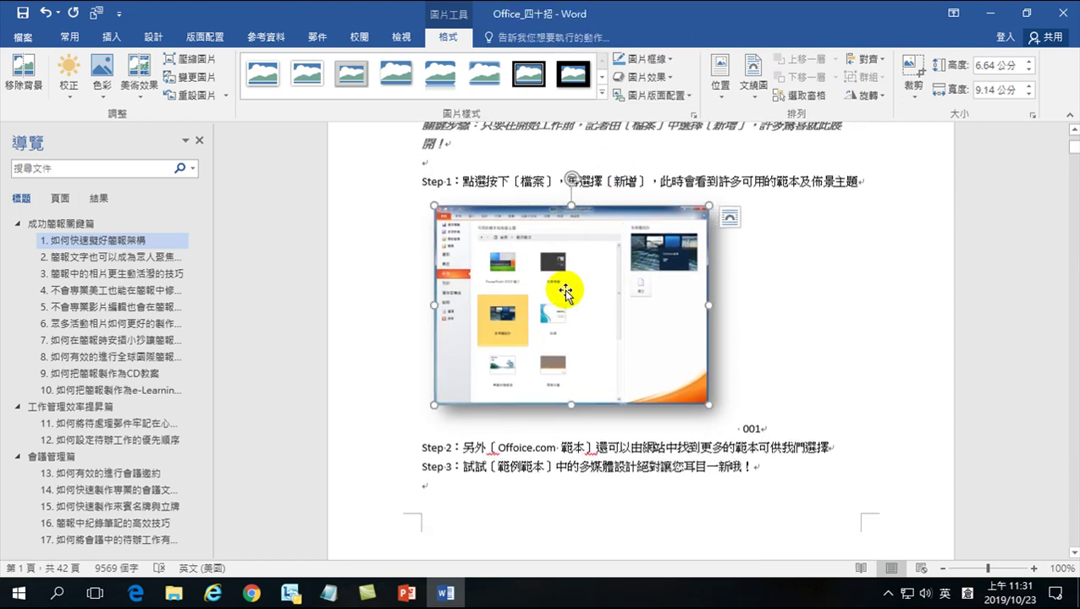
{"action": "scroll", "coordinate": [564, 290], "scroll_direction": "down", "scroll_amount": 1}
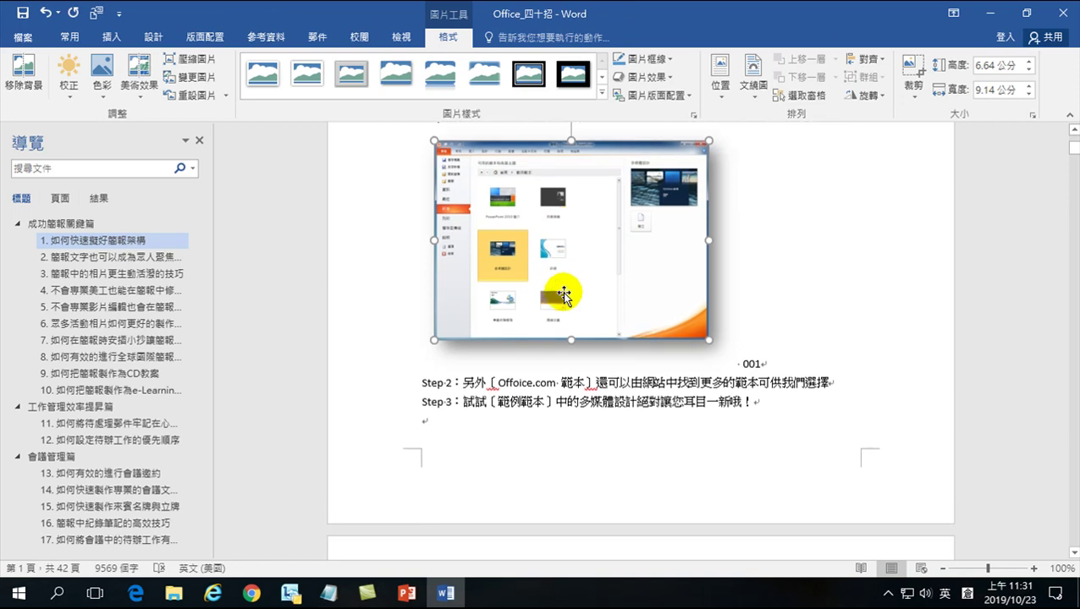
{"action": "scroll", "coordinate": [508, 247], "scroll_direction": "up", "scroll_amount": 2}
{"action": "left_click", "coordinate": [446, 236]}
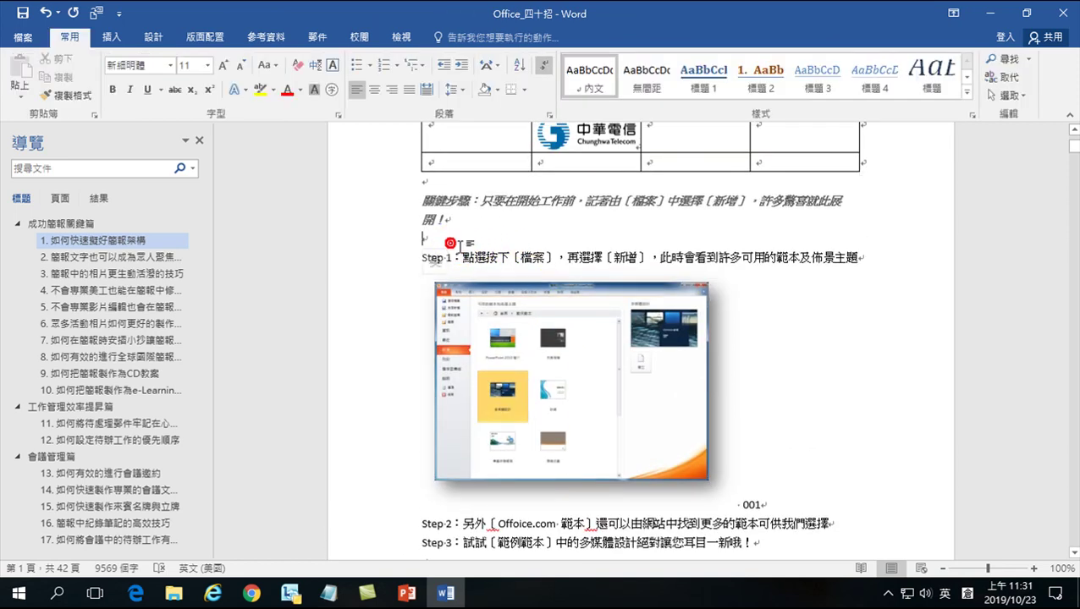
{"action": "scroll", "coordinate": [491, 254], "scroll_direction": "up", "scroll_amount": 2}
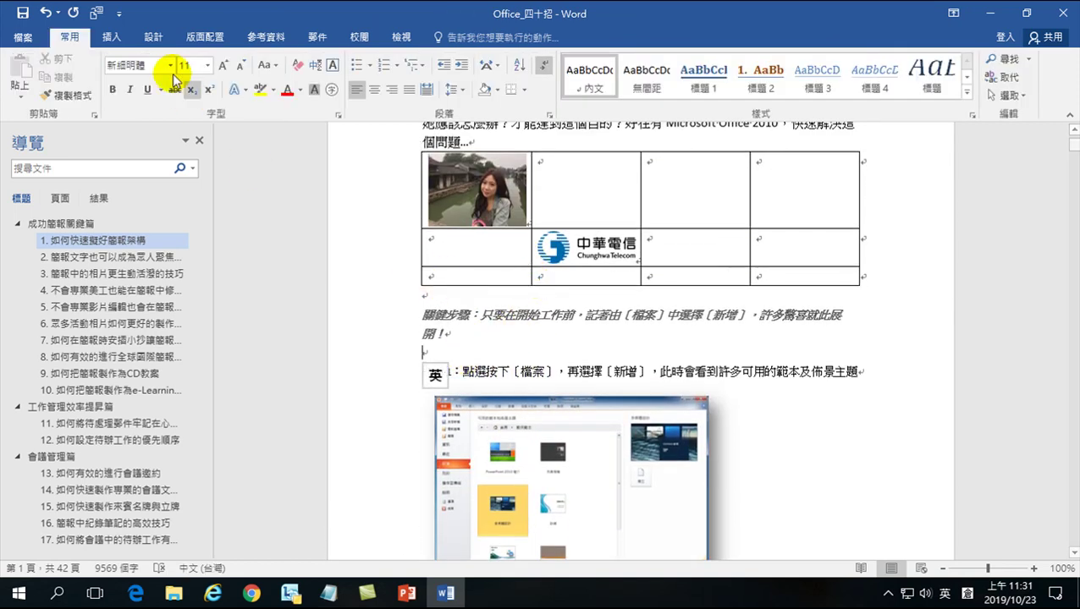
{"action": "left_click", "coordinate": [112, 40]}
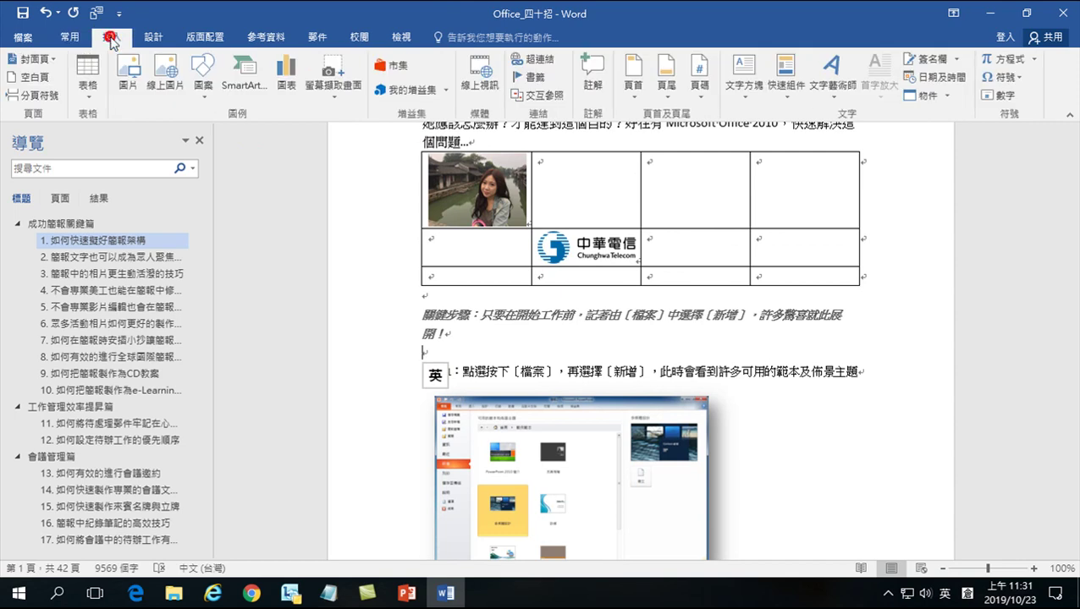
{"action": "left_click", "coordinate": [92, 87]}
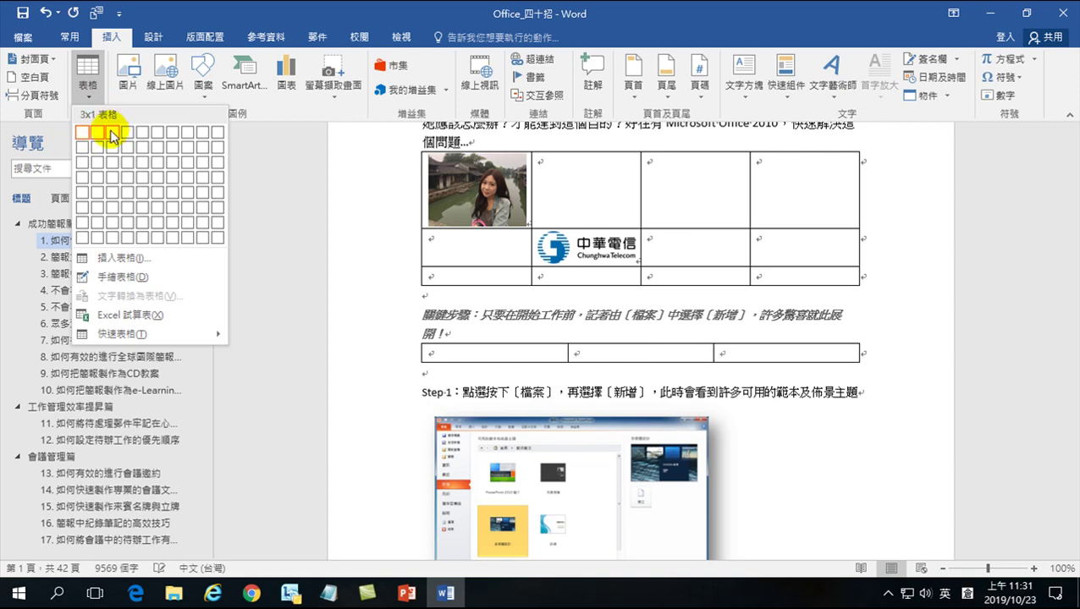
{"action": "left_click", "coordinate": [116, 133]}
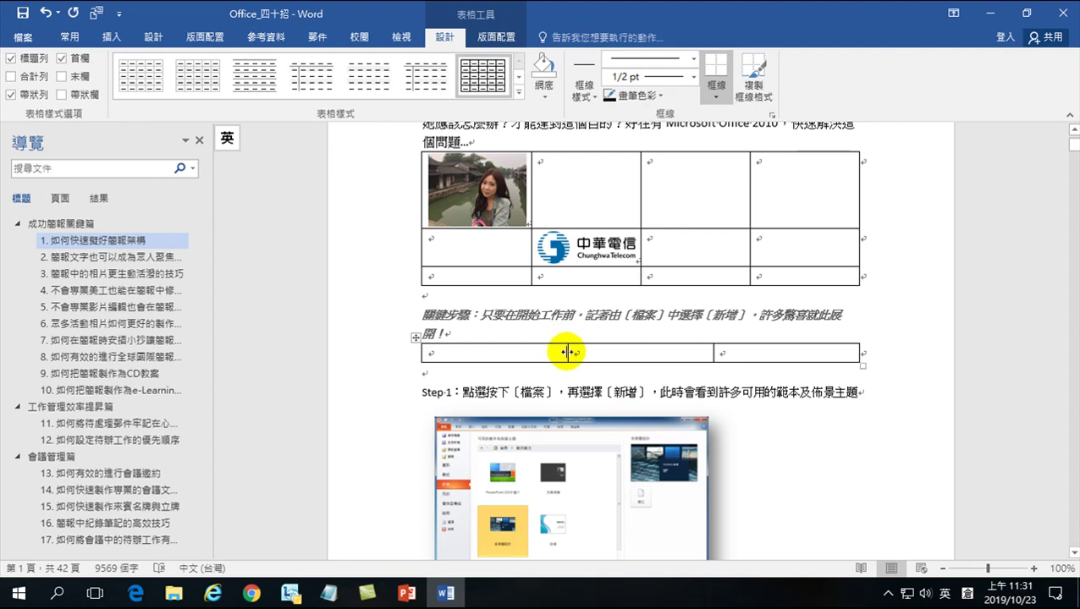
{"action": "left_click_drag", "start_coordinate": [568, 349], "coordinate": [472, 347]}
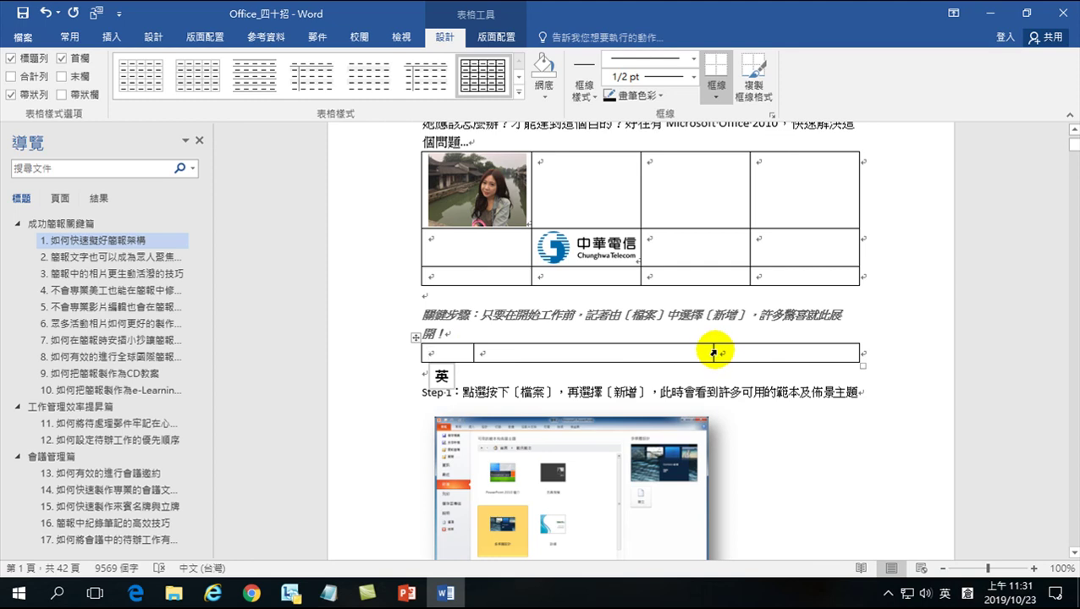
{"action": "left_click_drag", "start_coordinate": [713, 350], "coordinate": [817, 352]}
Step: Turn off automatic resizing to fit contents (自動調整成內容大小) in the 3x1 table's options
{"action": "left_click", "coordinate": [502, 352]}
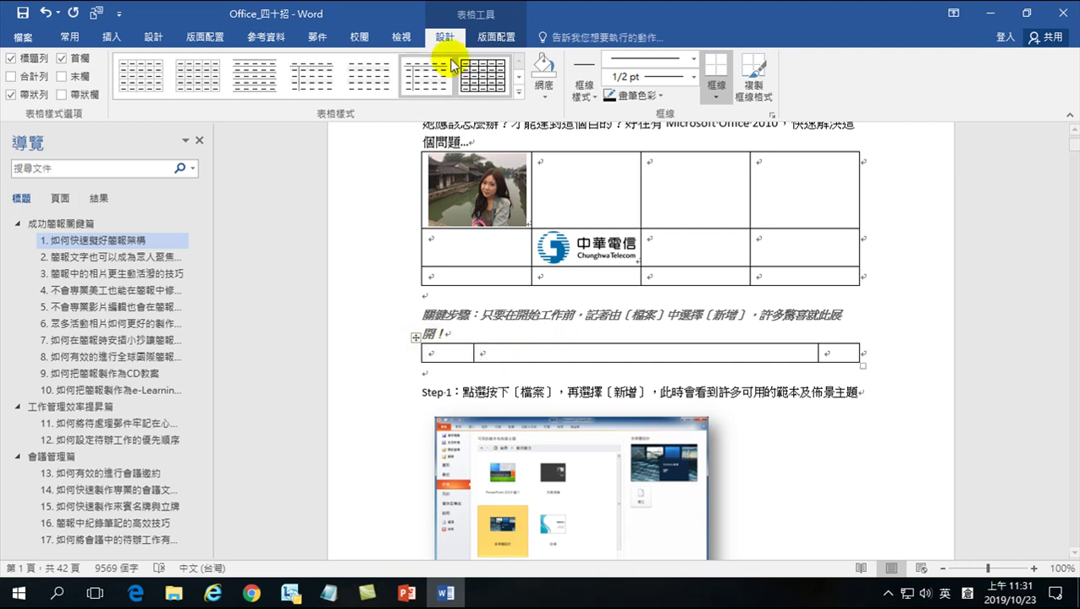
{"action": "left_click", "coordinate": [491, 36]}
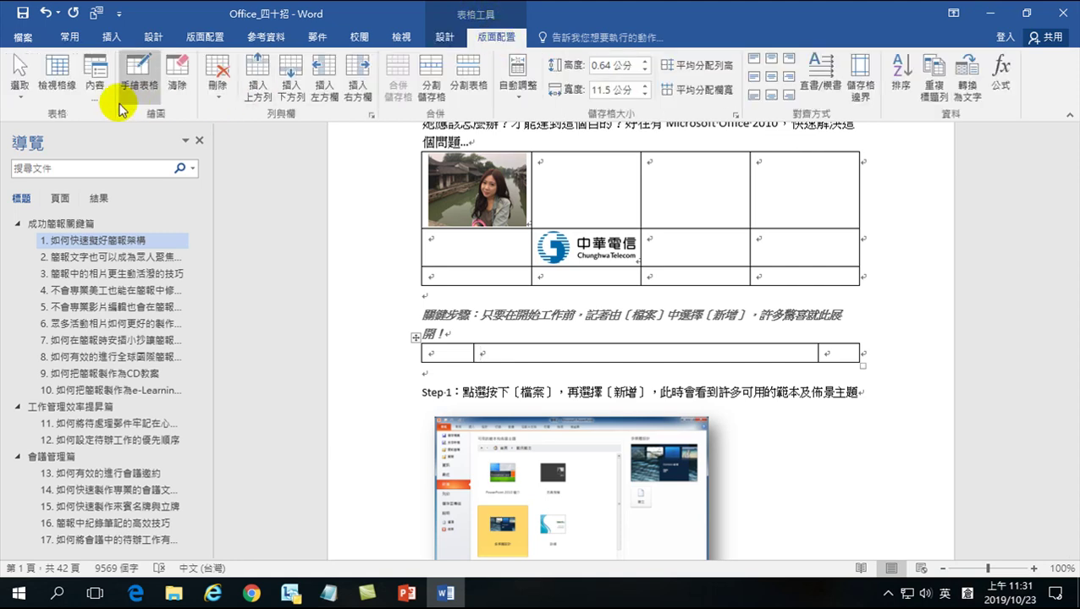
{"action": "left_click", "coordinate": [92, 74]}
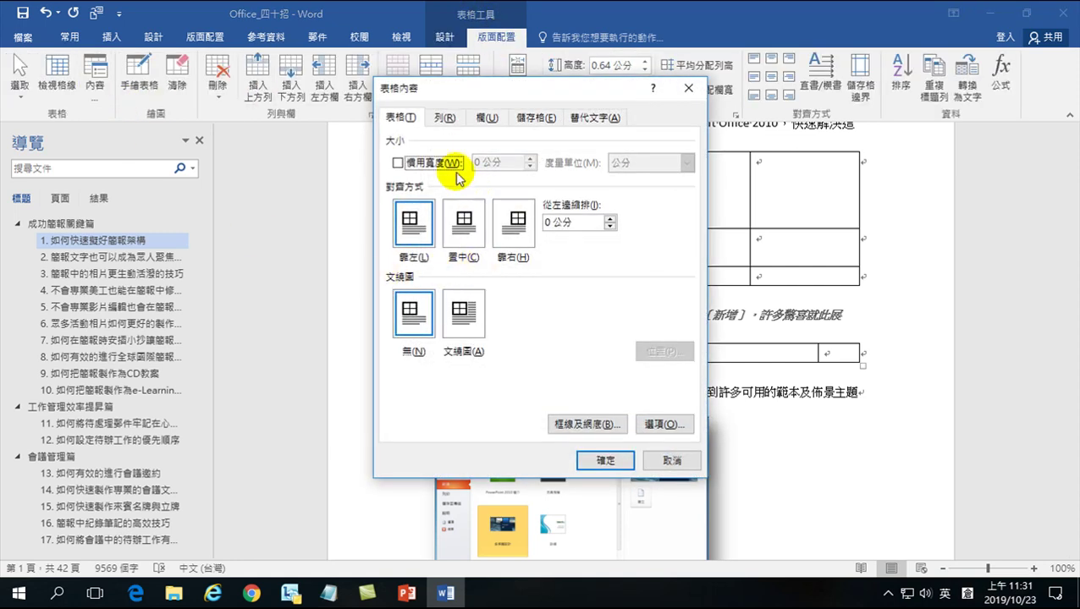
{"action": "left_click", "coordinate": [663, 426]}
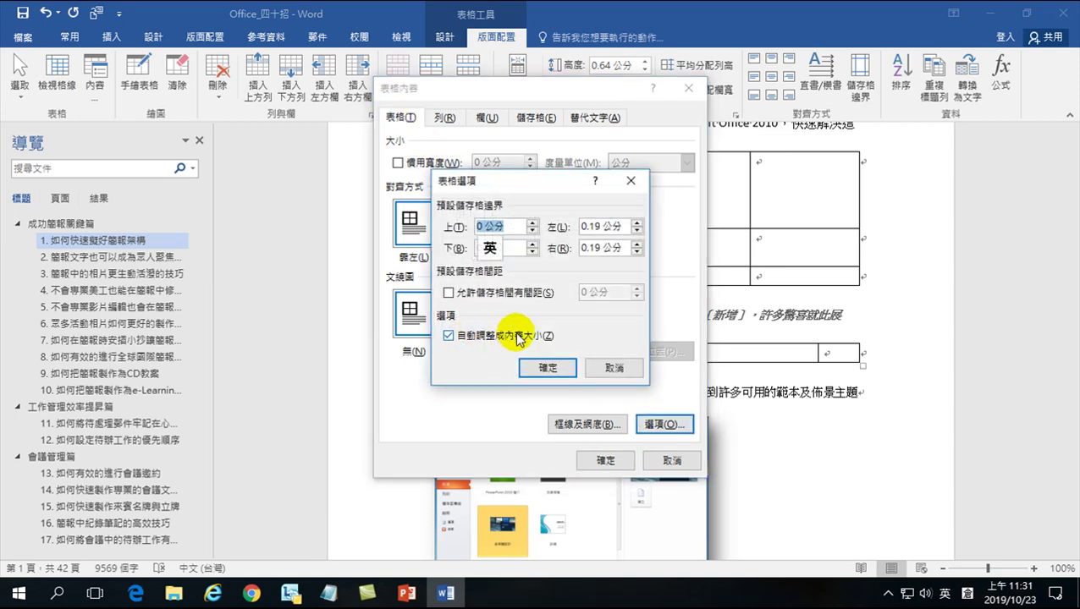
{"action": "left_click", "coordinate": [450, 336]}
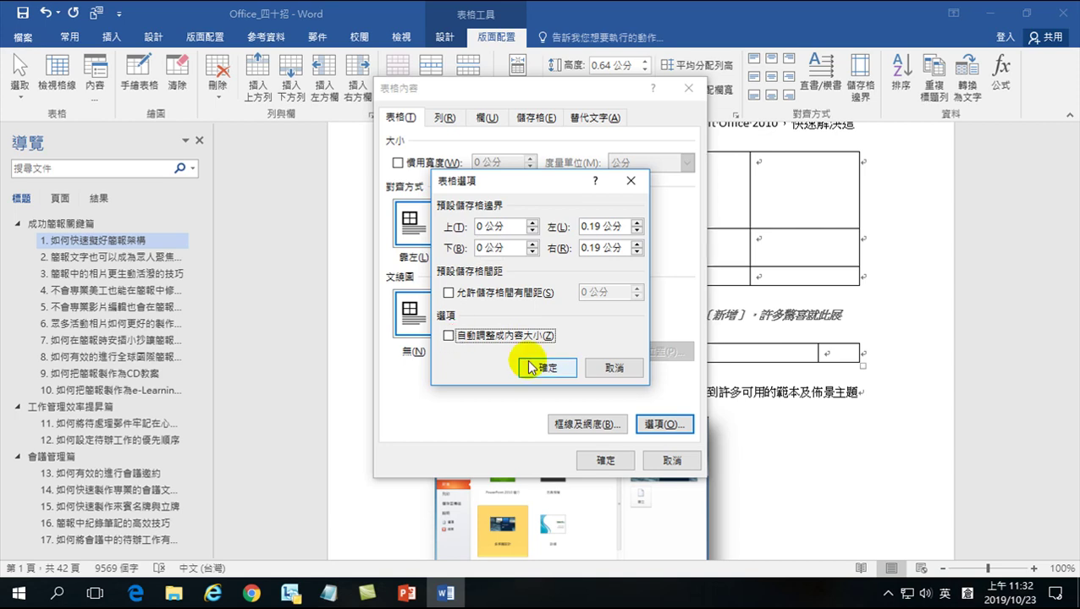
{"action": "left_click", "coordinate": [547, 367]}
{"action": "left_click", "coordinate": [605, 462]}
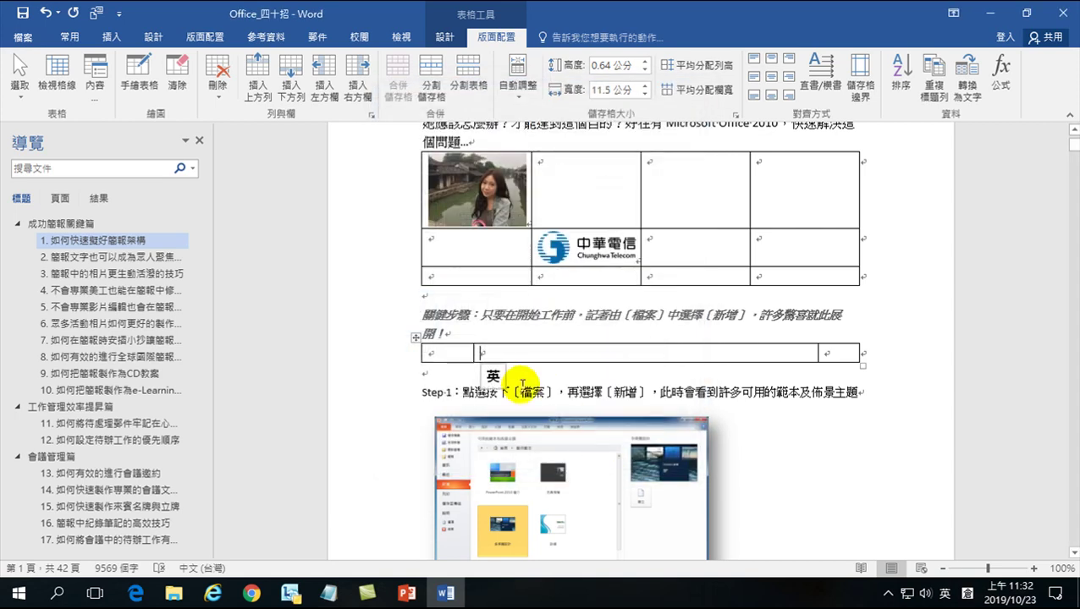
Step: Insert the picture IMG_0652 into the middle cell of the 3x1 table above Step 1
{"action": "left_click", "coordinate": [415, 340]}
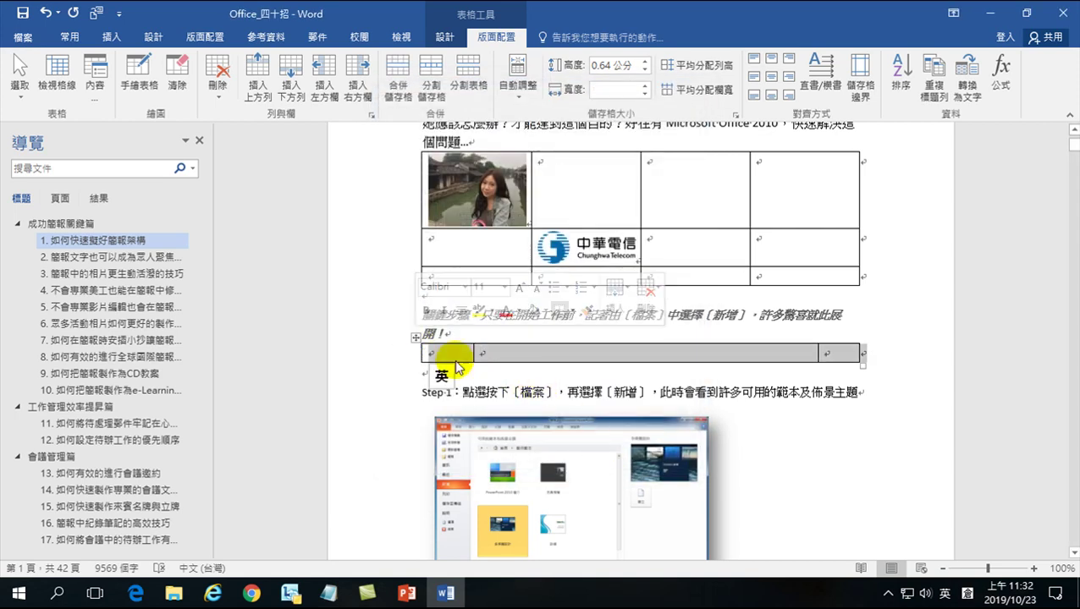
{"action": "left_click", "coordinate": [480, 354]}
{"action": "left_click", "coordinate": [109, 39]}
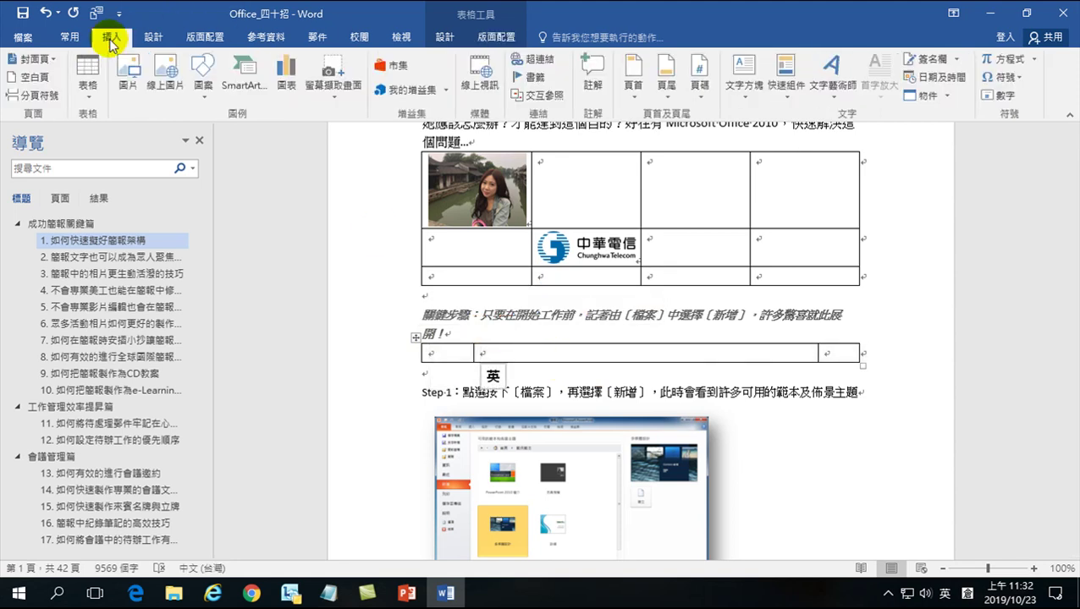
{"action": "left_click", "coordinate": [127, 72]}
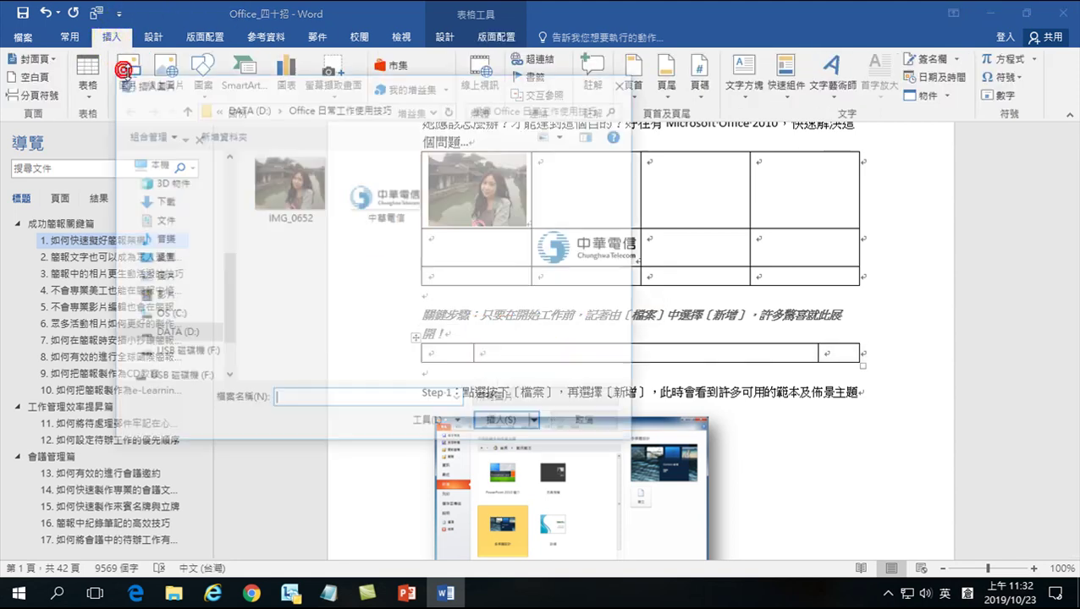
{"action": "left_click", "coordinate": [296, 197]}
{"action": "left_click", "coordinate": [503, 424]}
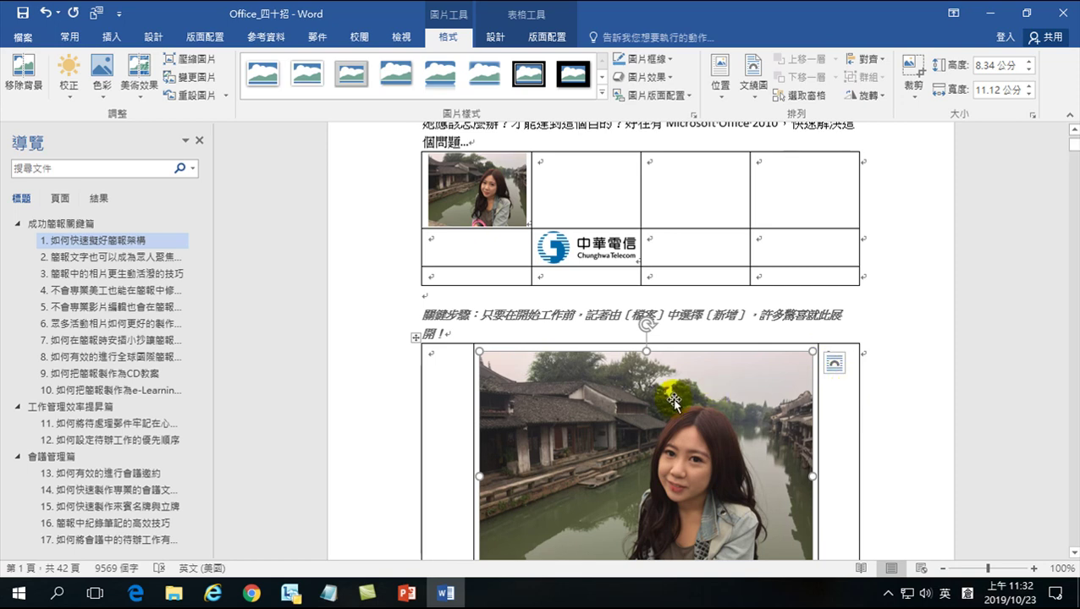
Step: Remove all borders (無框線) from the 3x1 table containing the picture
{"action": "left_click", "coordinate": [417, 336]}
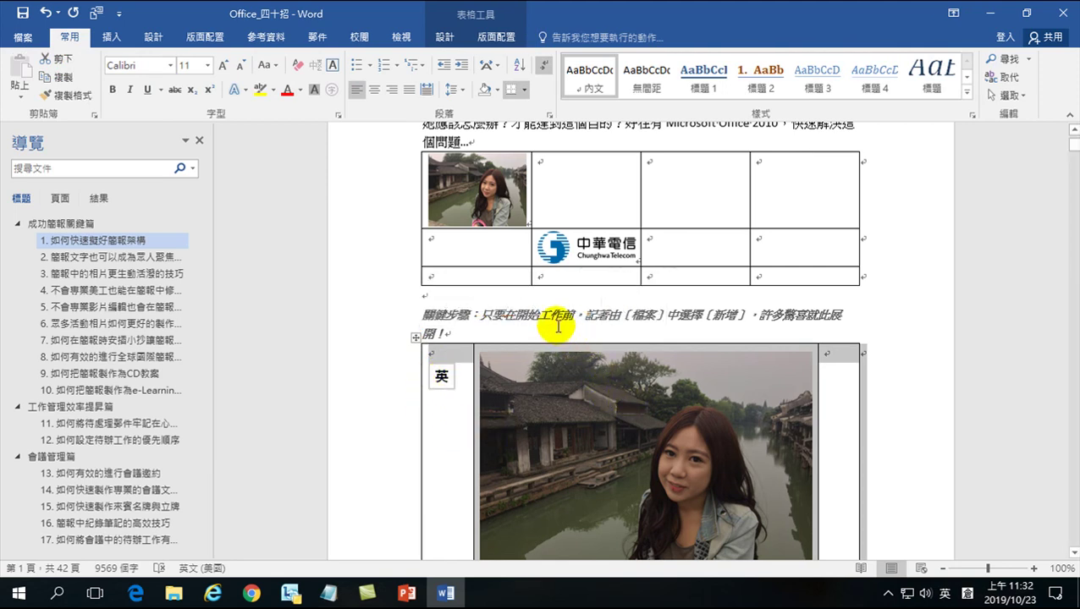
{"action": "left_click", "coordinate": [445, 36]}
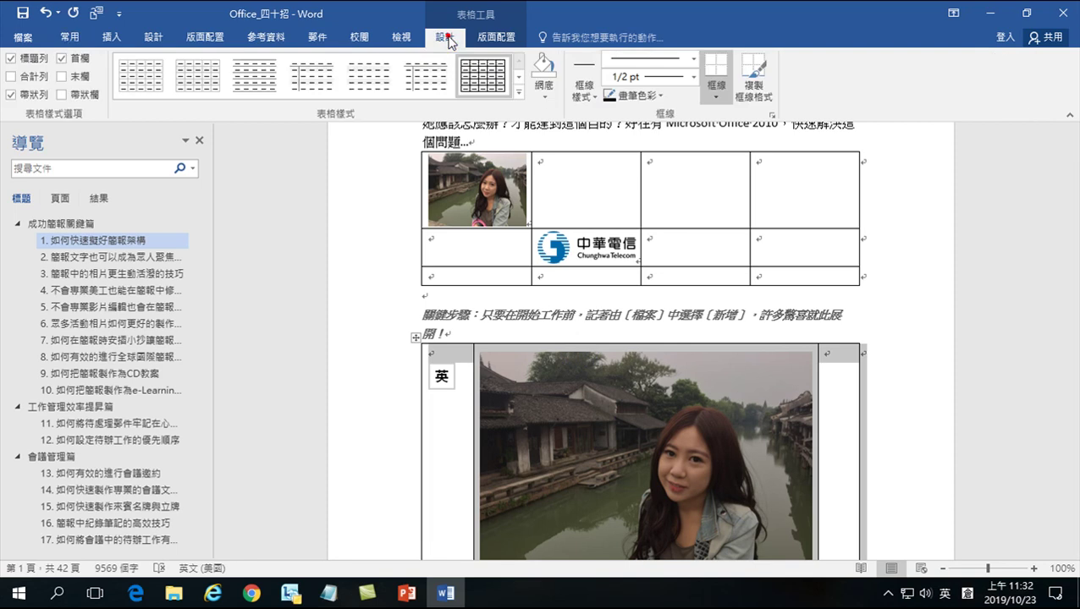
{"action": "left_click", "coordinate": [715, 87]}
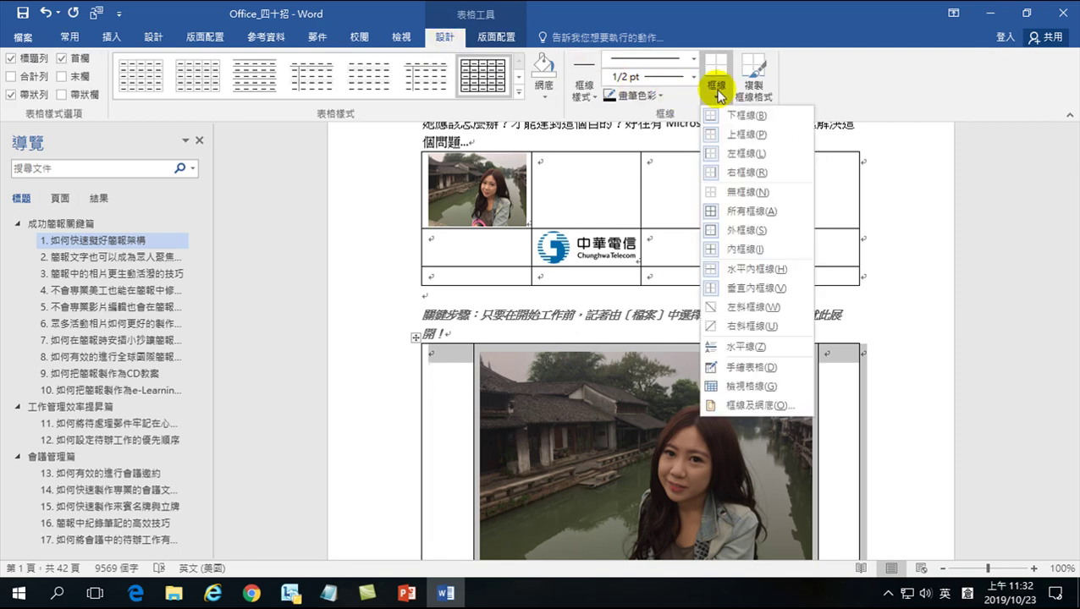
{"action": "left_click", "coordinate": [733, 192]}
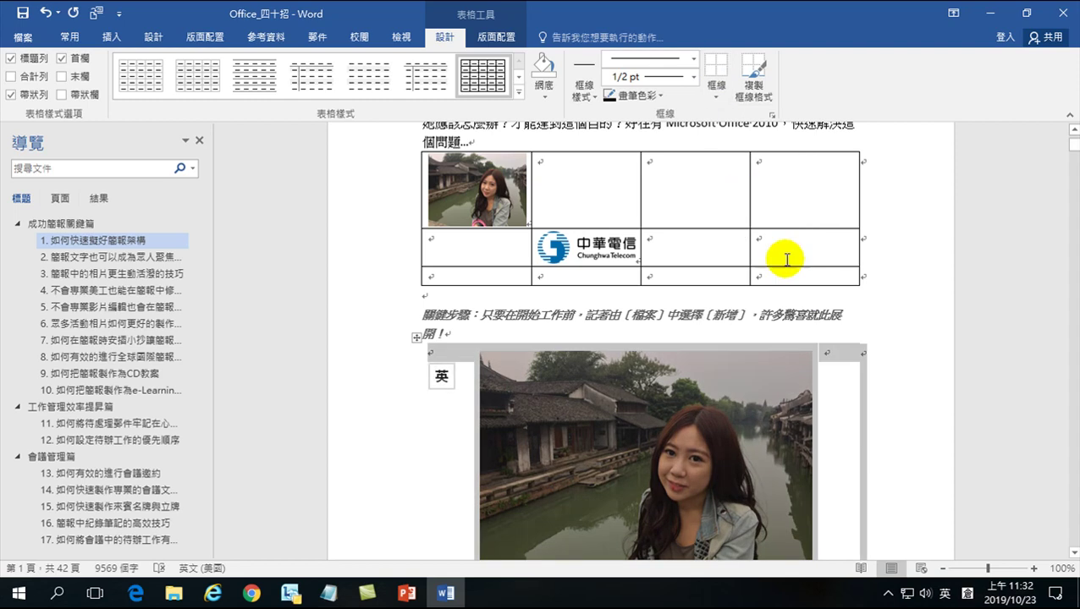
{"action": "left_click", "coordinate": [866, 320]}
{"action": "scroll", "coordinate": [864, 364], "scroll_direction": "down", "scroll_amount": 3}
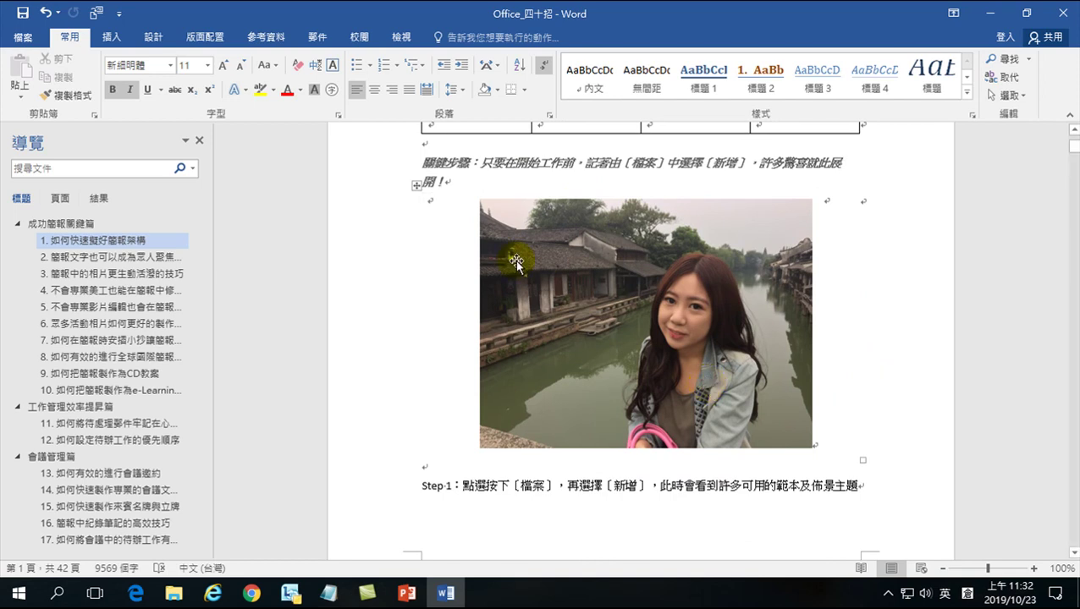
{"action": "left_click", "coordinate": [417, 186]}
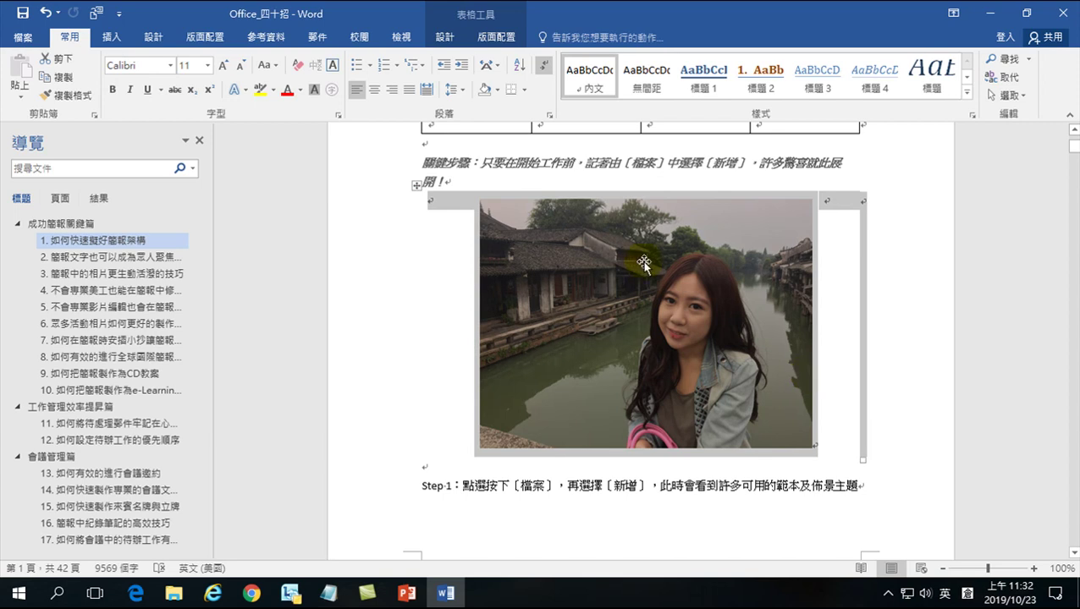
{"action": "left_click", "coordinate": [524, 175]}
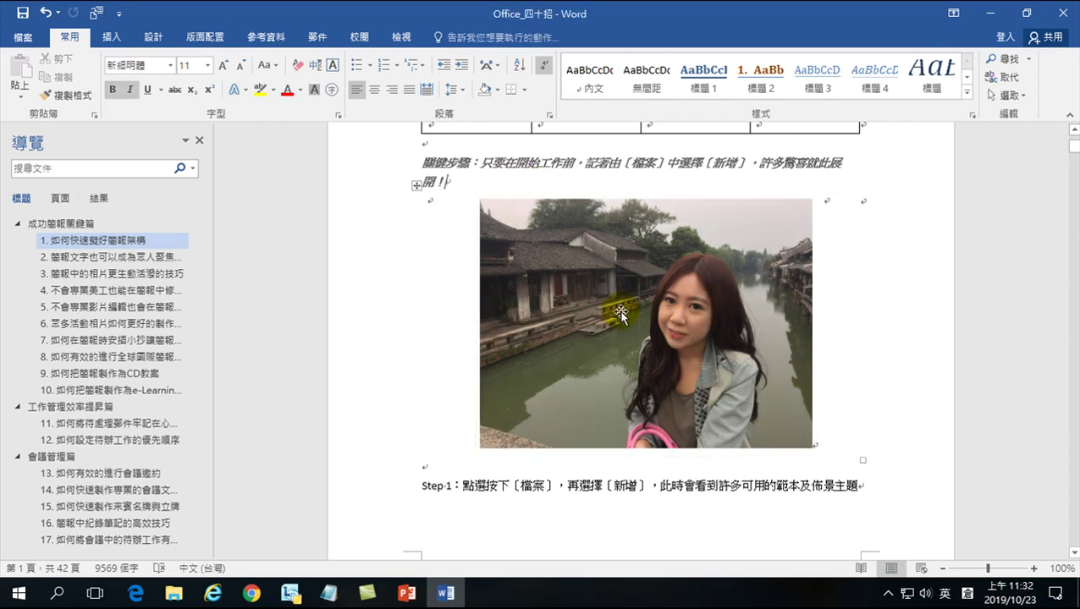
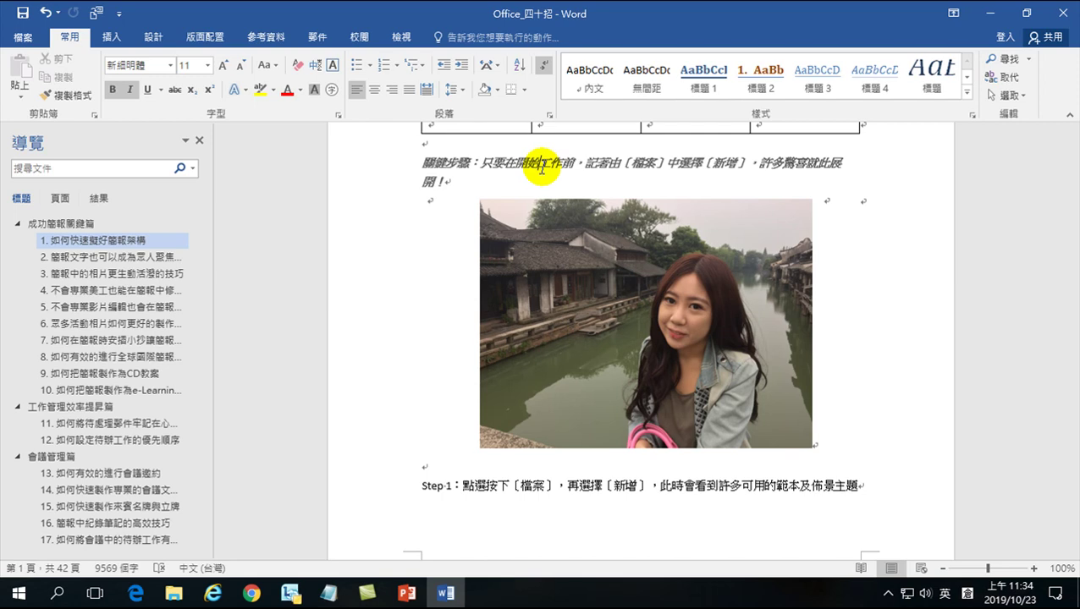
Step: Display the document in Read Mode (閱讀模式) and set the page color to Inverse (反轉)
{"action": "left_click", "coordinate": [403, 38]}
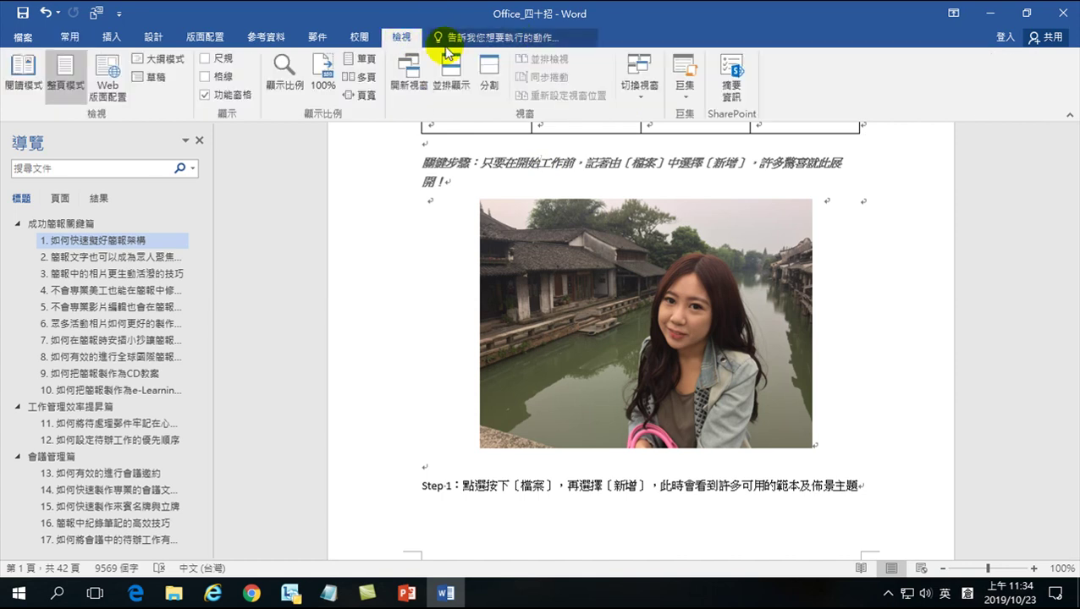
{"action": "left_click", "coordinate": [25, 69]}
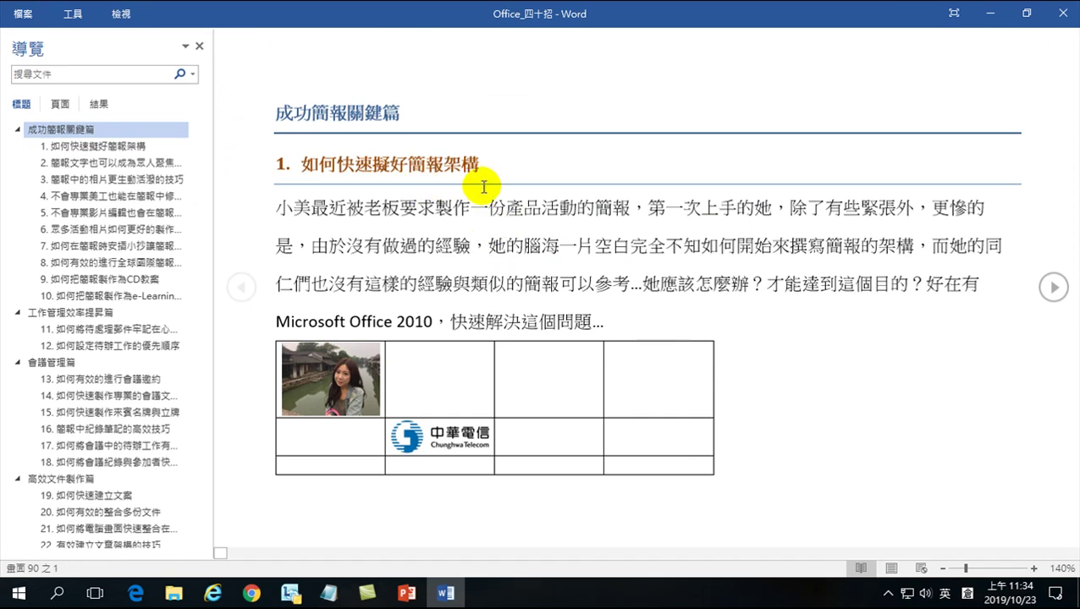
{"action": "left_click", "coordinate": [123, 15]}
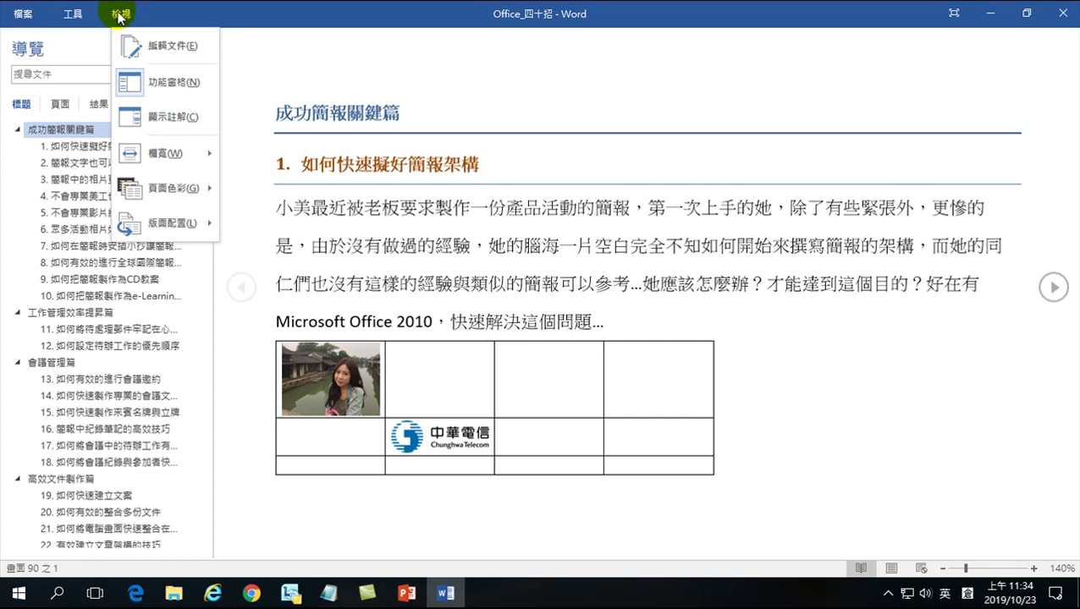
{"action": "left_click", "coordinate": [121, 14]}
{"action": "left_click", "coordinate": [121, 14]}
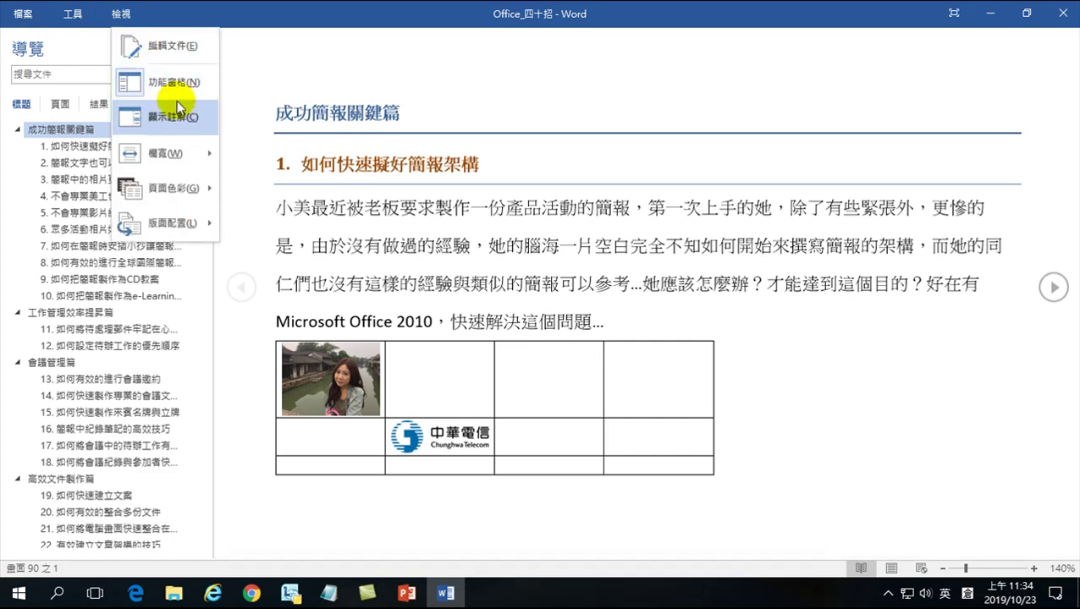
{"action": "mouse_move", "coordinate": [164, 182]}
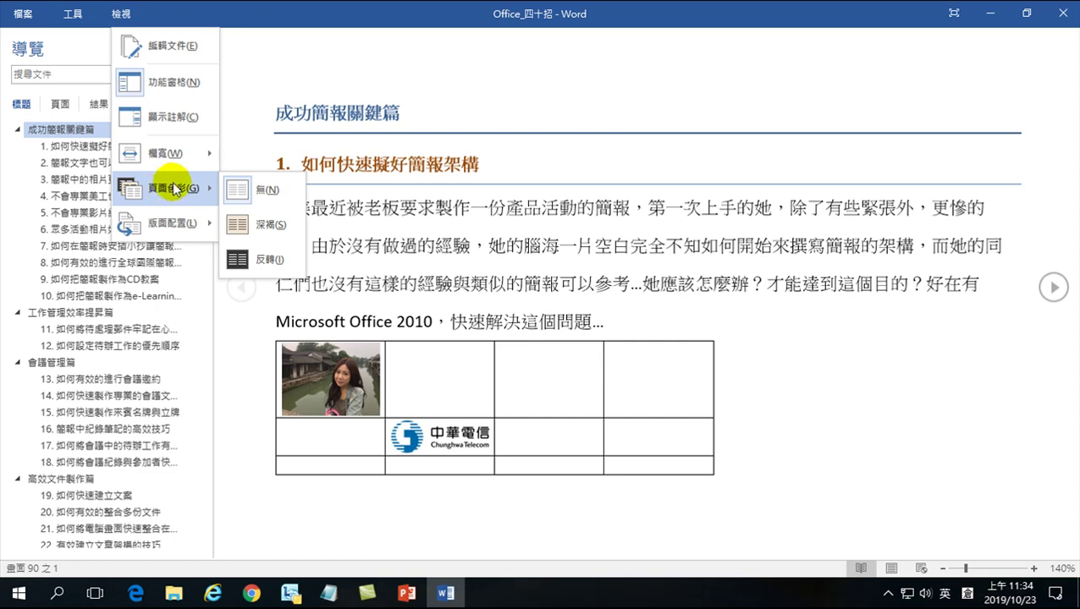
{"action": "left_click", "coordinate": [272, 258]}
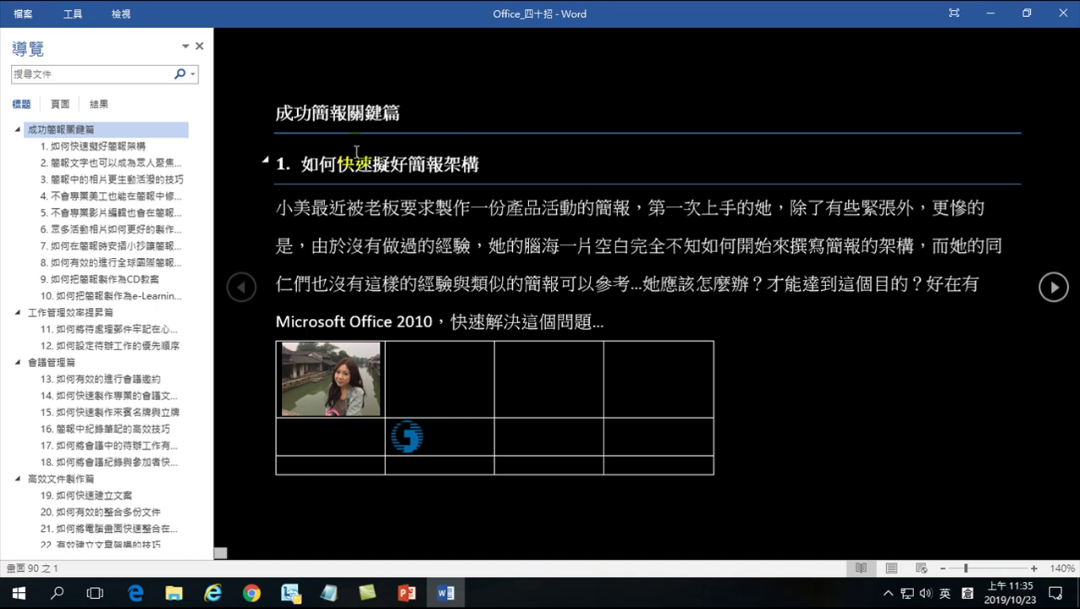
{"action": "left_click", "coordinate": [121, 14]}
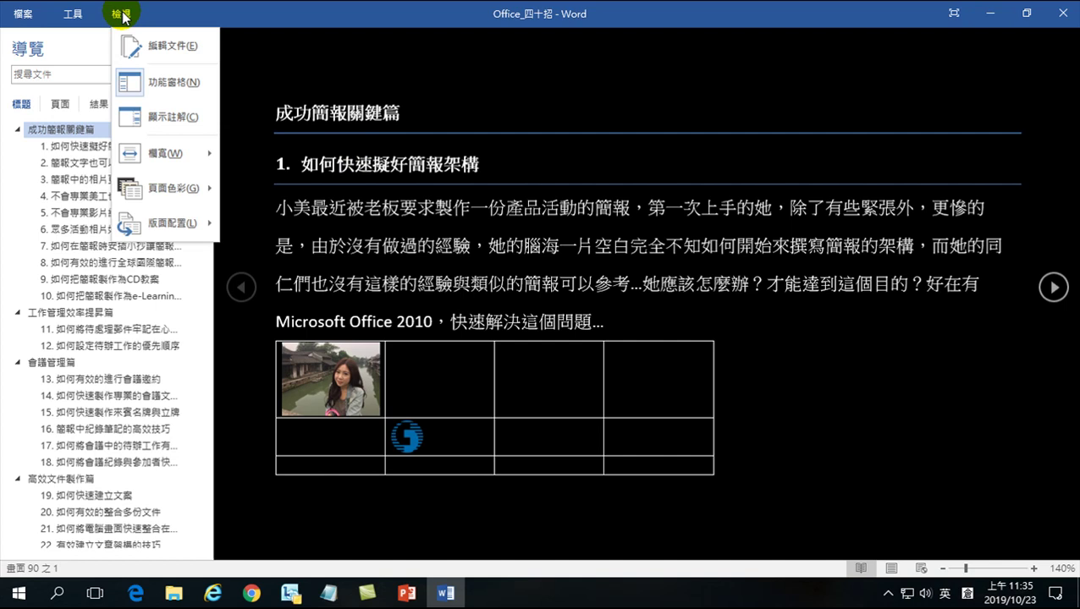
{"action": "left_click", "coordinate": [383, 63]}
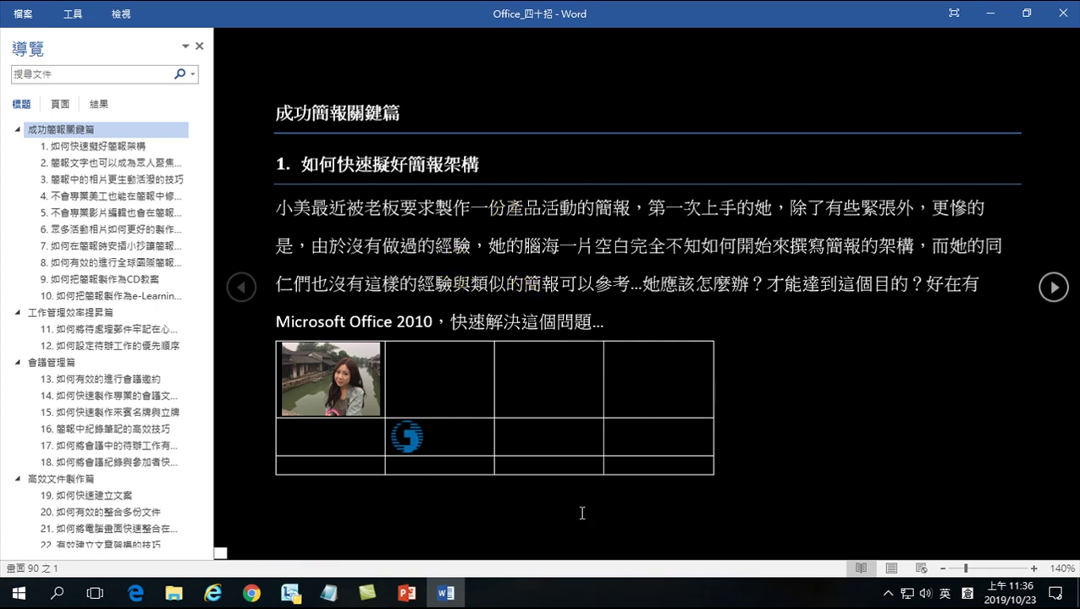
Step: Page forward through the document in Read Mode to the SmartArt screen with picture 005 and Step 4
{"action": "left_click", "coordinate": [1056, 291]}
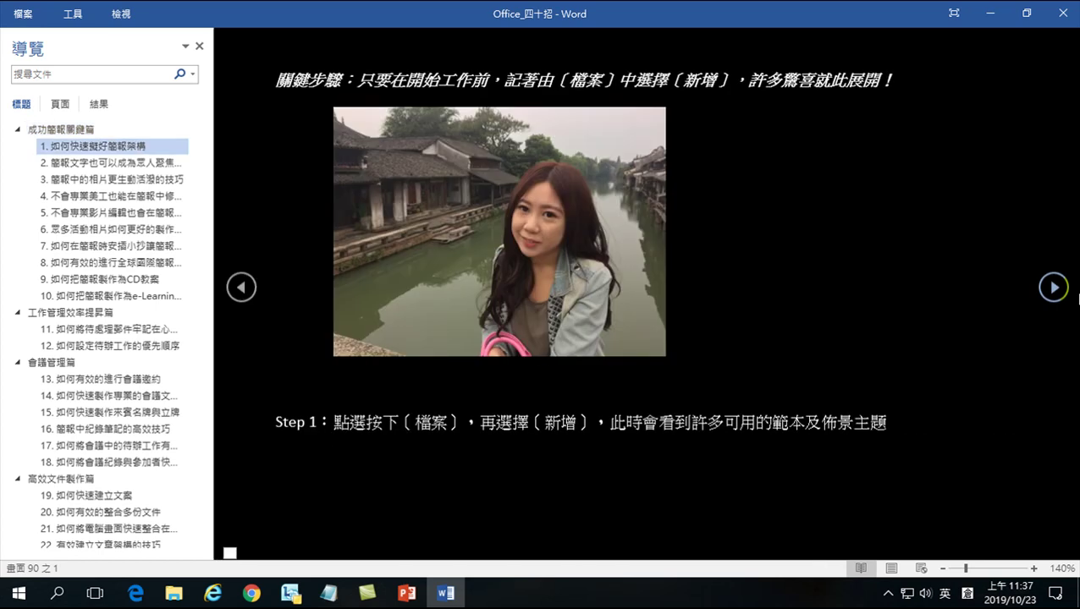
{"action": "left_click", "coordinate": [1054, 288]}
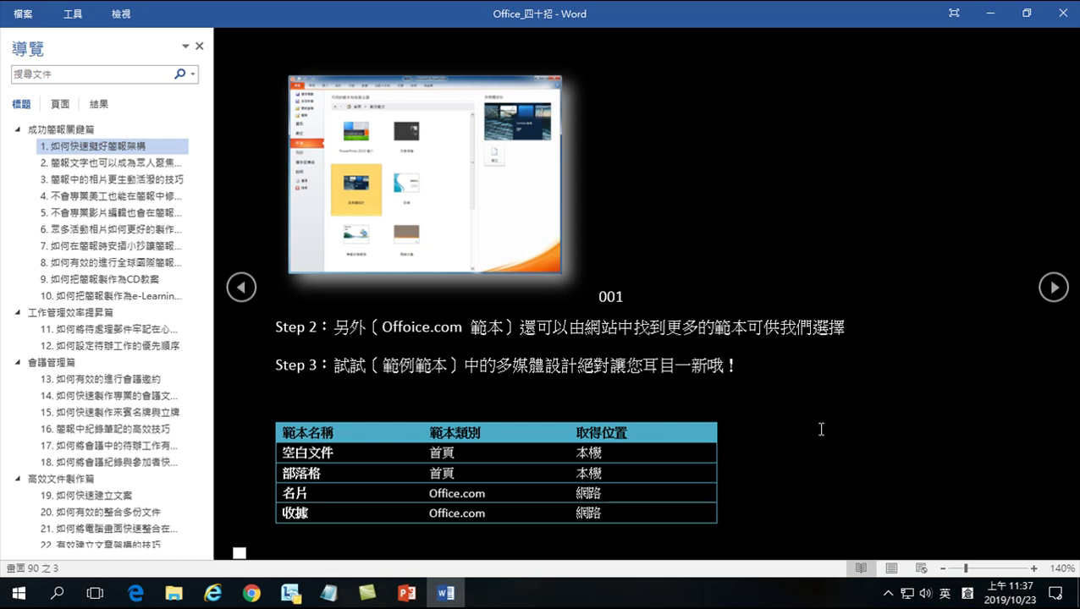
{"action": "scroll", "coordinate": [821, 429], "scroll_direction": "down", "scroll_amount": 1}
{"action": "scroll", "coordinate": [821, 429], "scroll_direction": "up", "scroll_amount": 1}
{"action": "scroll", "coordinate": [821, 429], "scroll_direction": "down", "scroll_amount": 1}
{"action": "scroll", "coordinate": [821, 429], "scroll_direction": "up", "scroll_amount": 1}
{"action": "scroll", "coordinate": [821, 429], "scroll_direction": "down", "scroll_amount": 1}
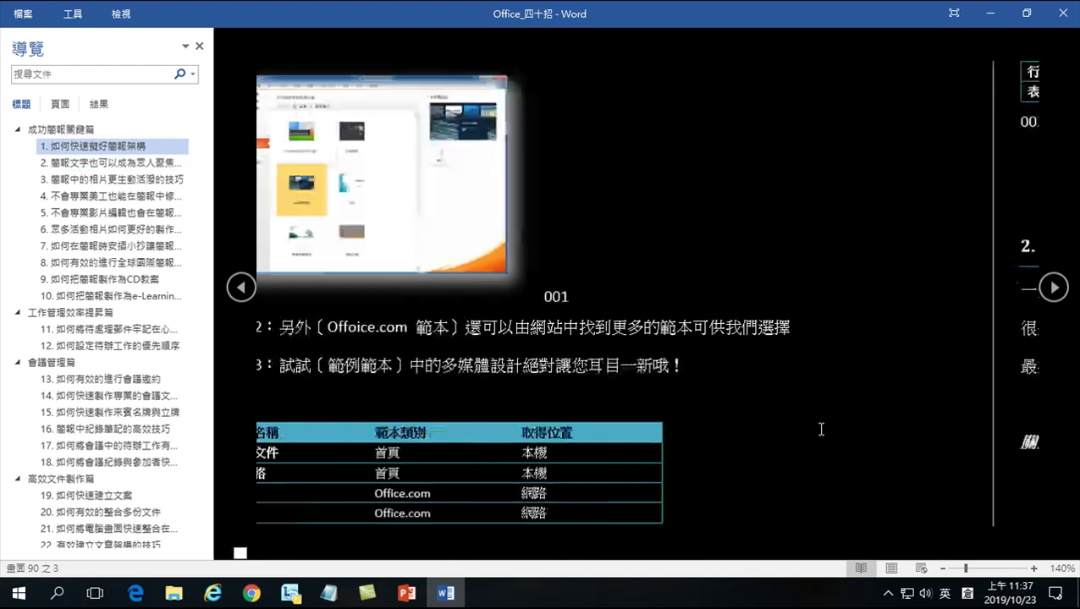
{"action": "scroll", "coordinate": [821, 429], "scroll_direction": "down", "scroll_amount": 2}
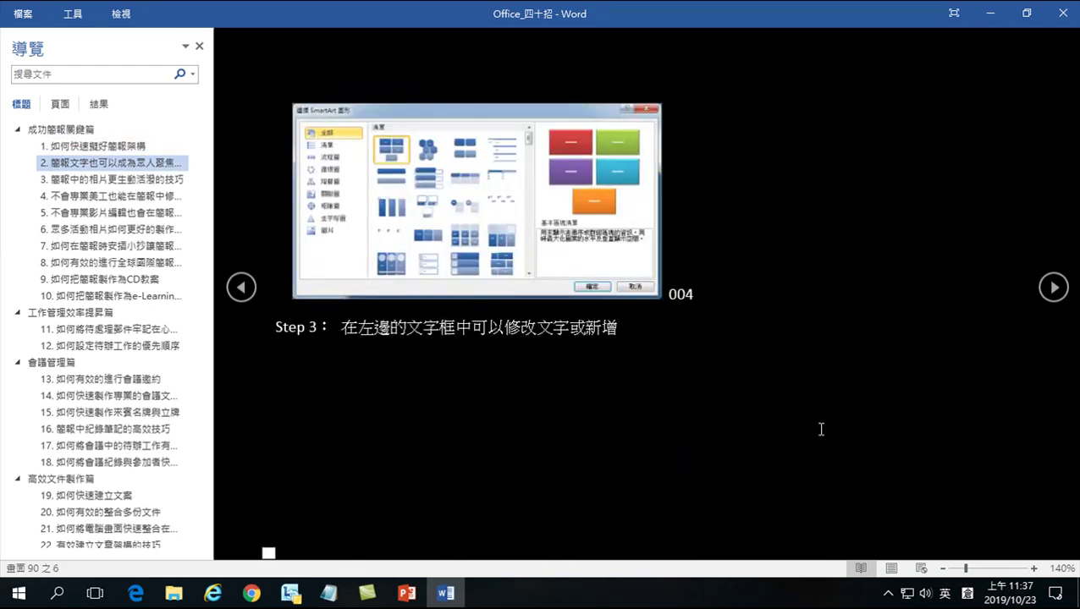
{"action": "scroll", "coordinate": [821, 429], "scroll_direction": "down", "scroll_amount": 1}
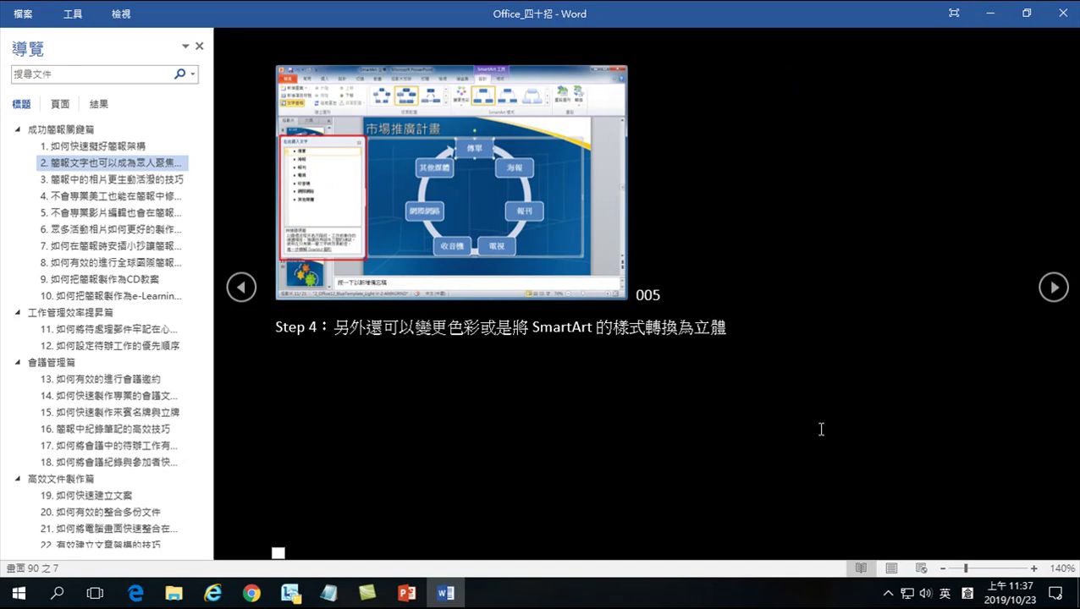
Step: Reduce the reading zoom to 120% for a two-column display and page forward to section 5 on video editing
{"action": "left_click", "coordinate": [952, 568]}
{"action": "left_click", "coordinate": [948, 569]}
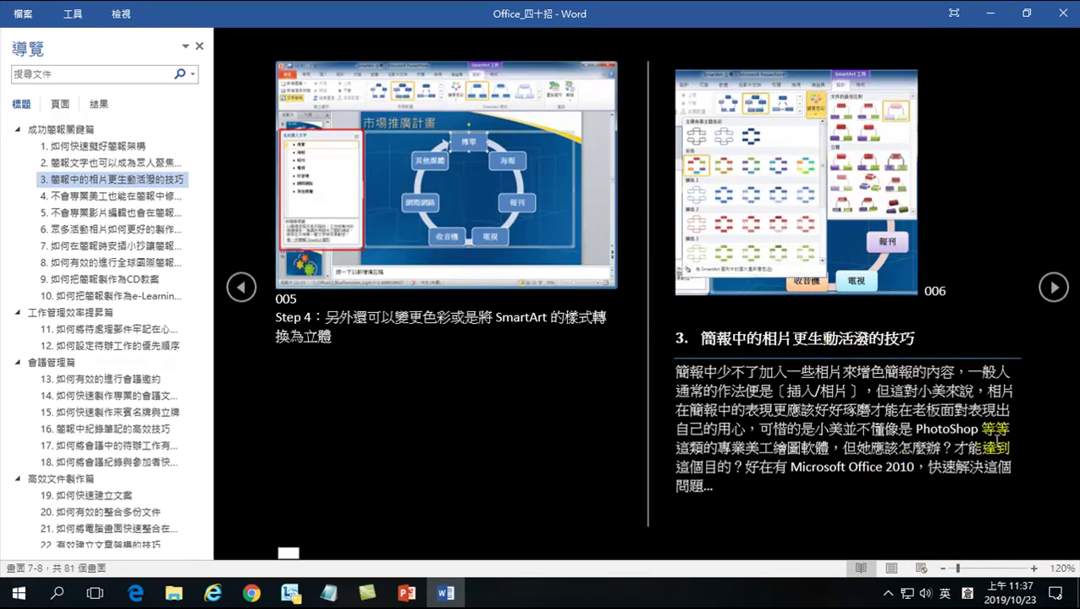
{"action": "left_click", "coordinate": [1054, 288]}
{"action": "scroll", "coordinate": [999, 220], "scroll_direction": "down", "scroll_amount": 1}
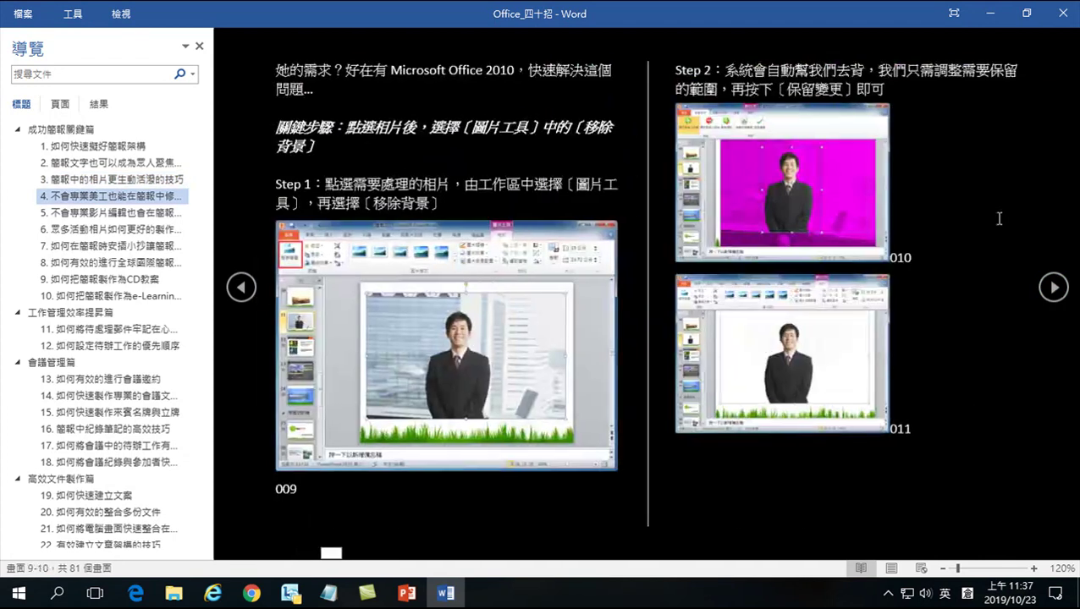
{"action": "scroll", "coordinate": [998, 218], "scroll_direction": "down", "scroll_amount": 1}
{"action": "scroll", "coordinate": [999, 218], "scroll_direction": "down", "scroll_amount": 1}
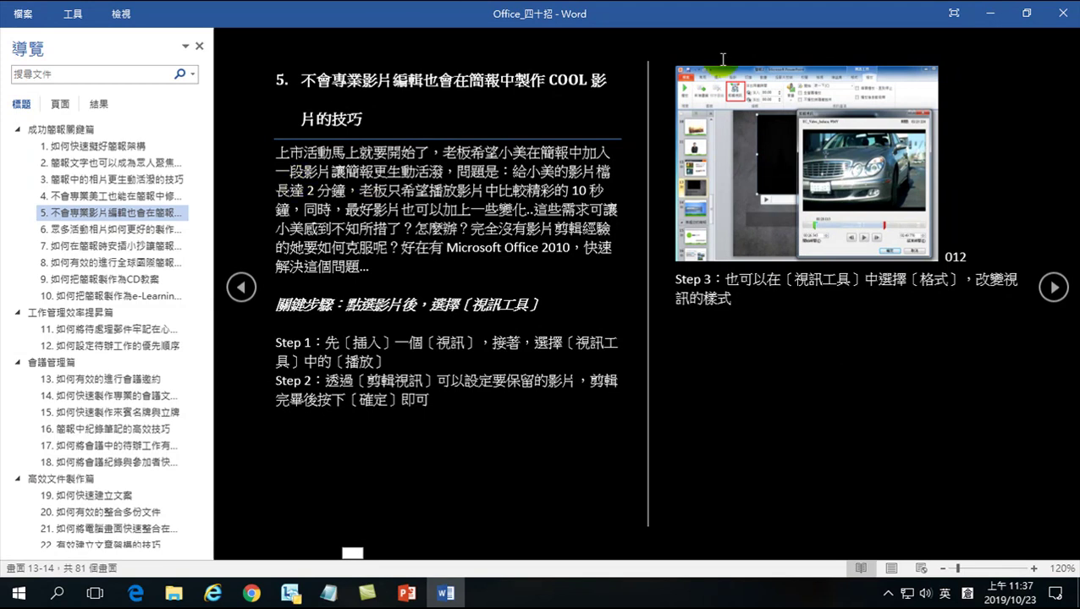
Step: Switch from Read Mode to document editing and reopen section 5 in Read Mode
{"action": "left_click", "coordinate": [120, 14]}
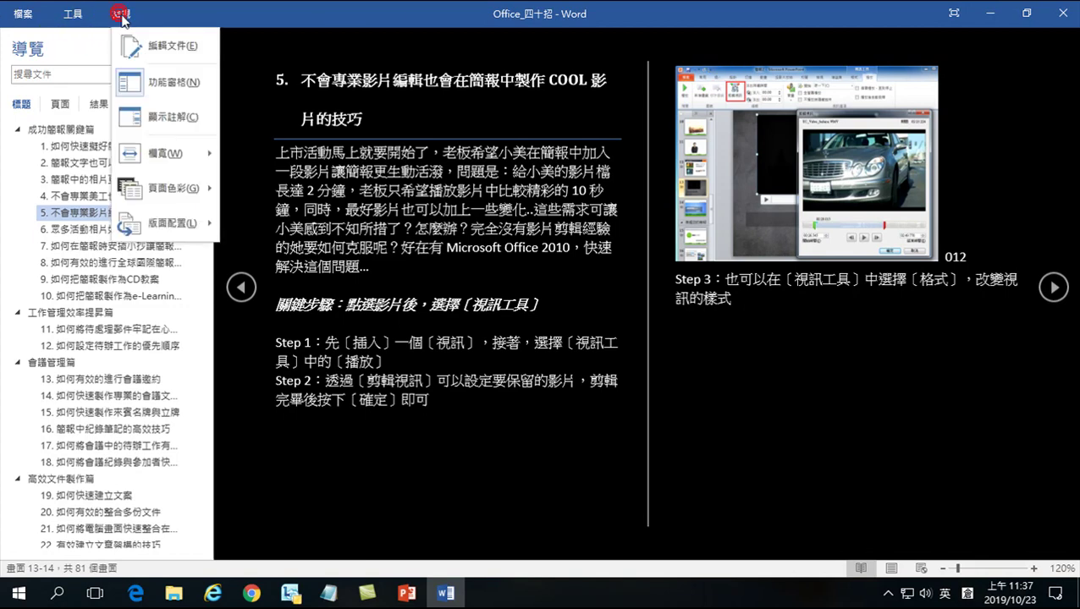
{"action": "left_click", "coordinate": [180, 45]}
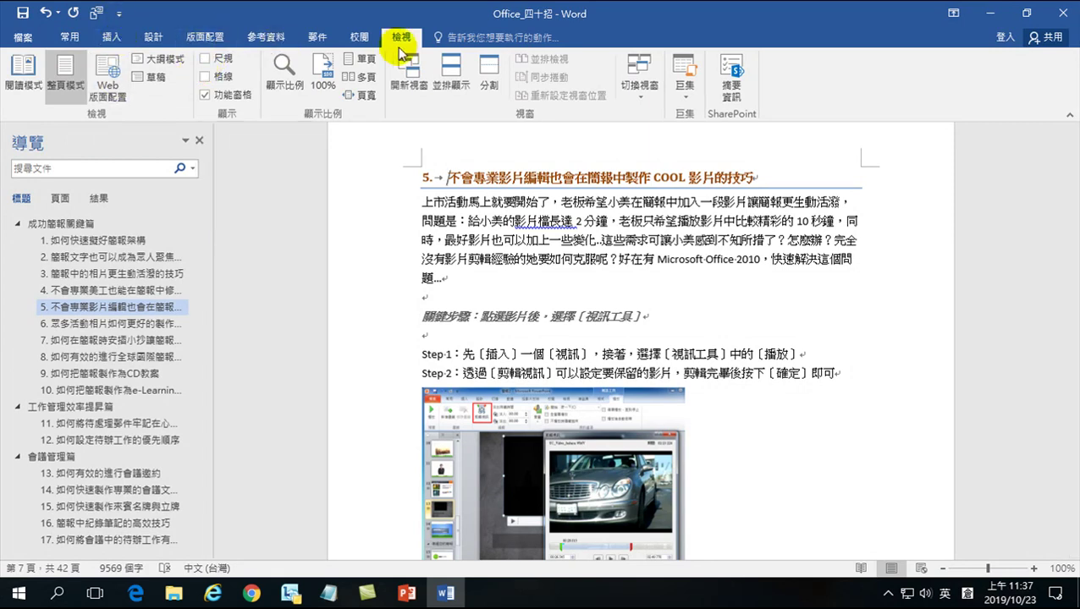
{"action": "left_click", "coordinate": [23, 68]}
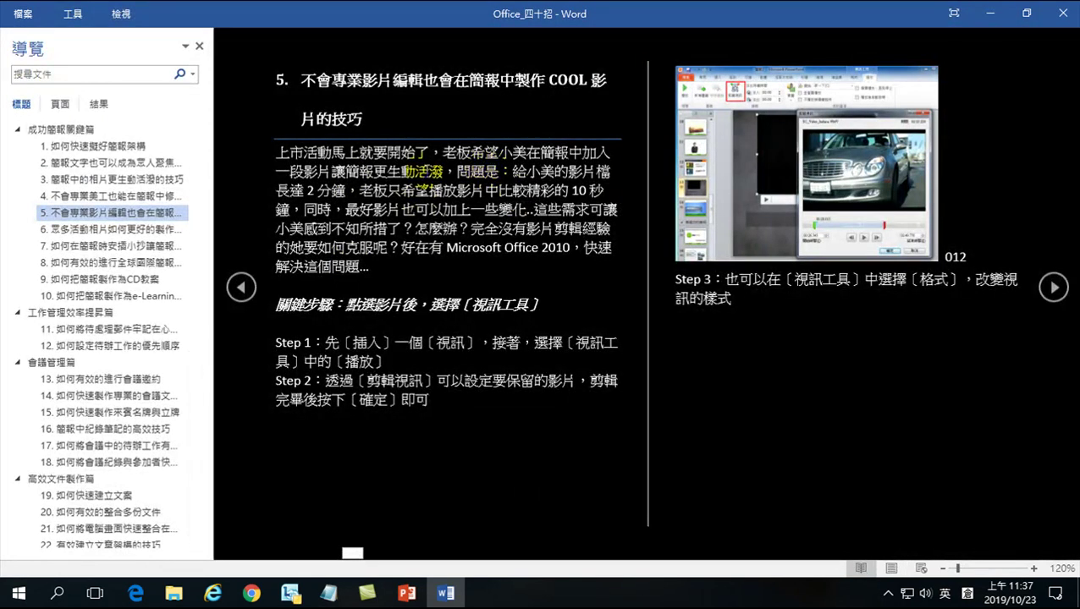
Step: Return from Read Mode to document editing and close the Office_四十招 document
{"action": "left_click", "coordinate": [122, 14]}
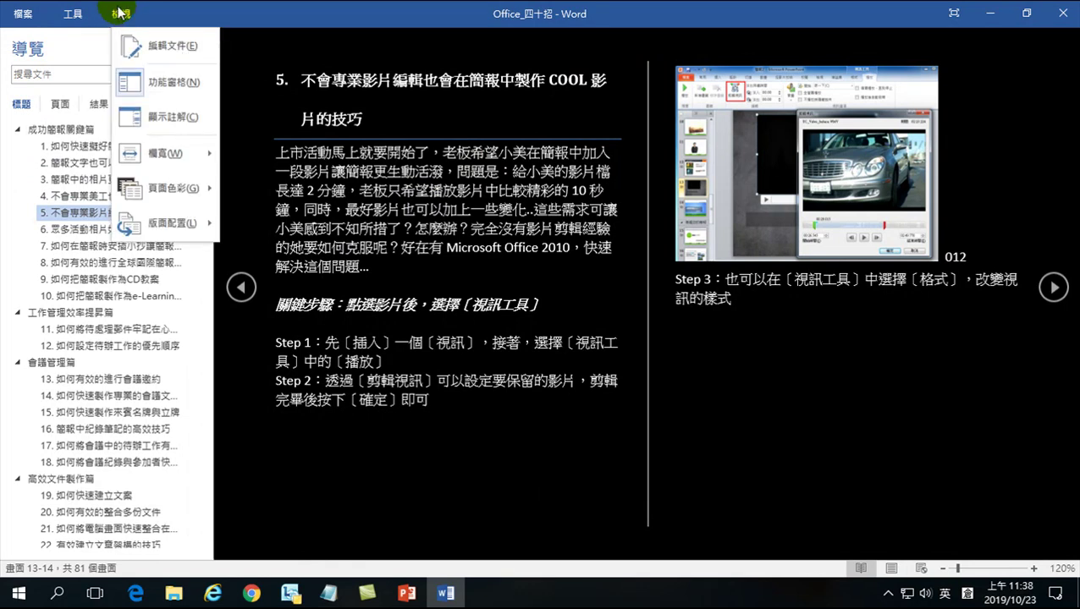
{"action": "left_click", "coordinate": [169, 46]}
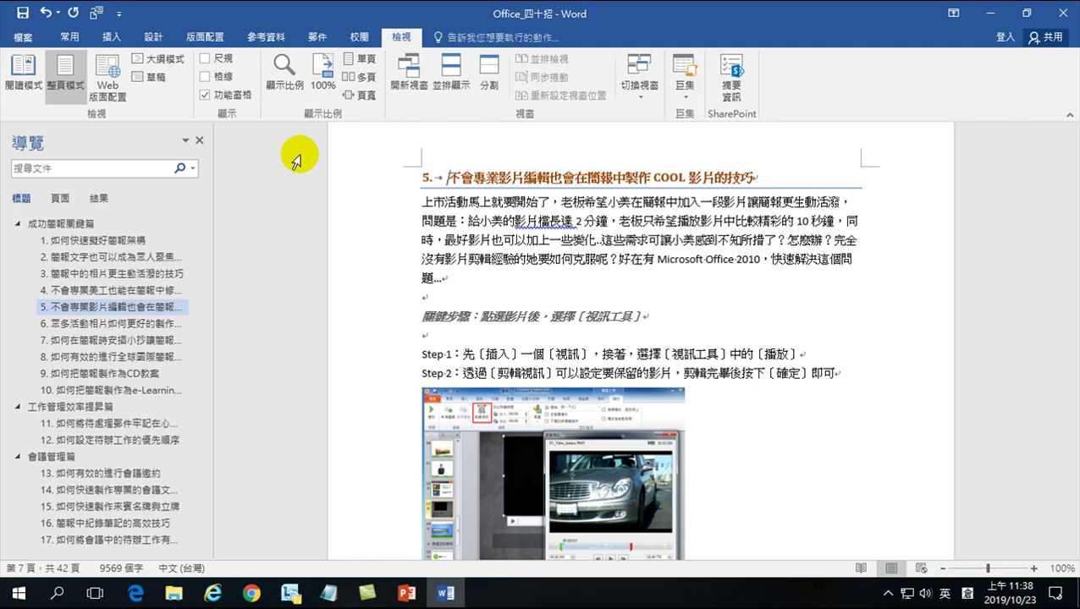
{"action": "left_click", "coordinate": [1062, 19]}
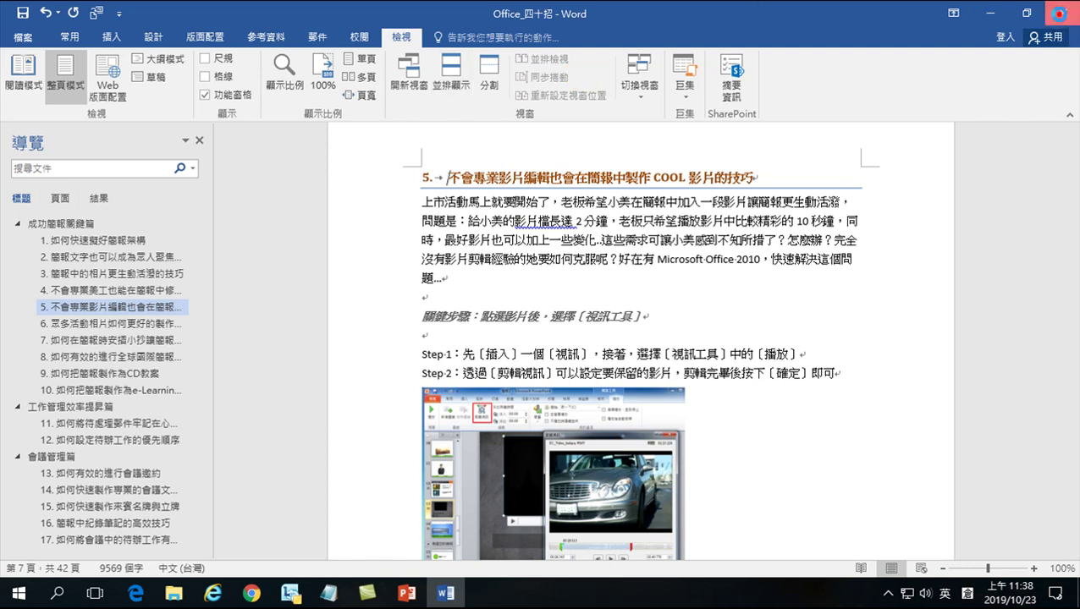
{"action": "left_click", "coordinate": [532, 332]}
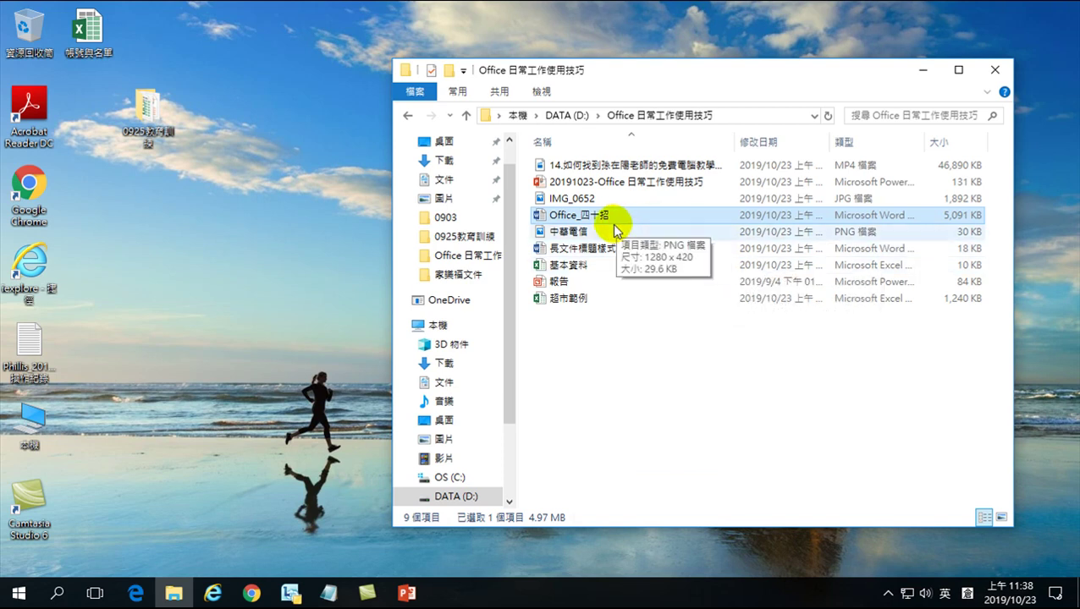
Step: Open the 基本資料 workbook from the Office 日常工作使用技巧 folder and enable editing
{"action": "left_click", "coordinate": [570, 266]}
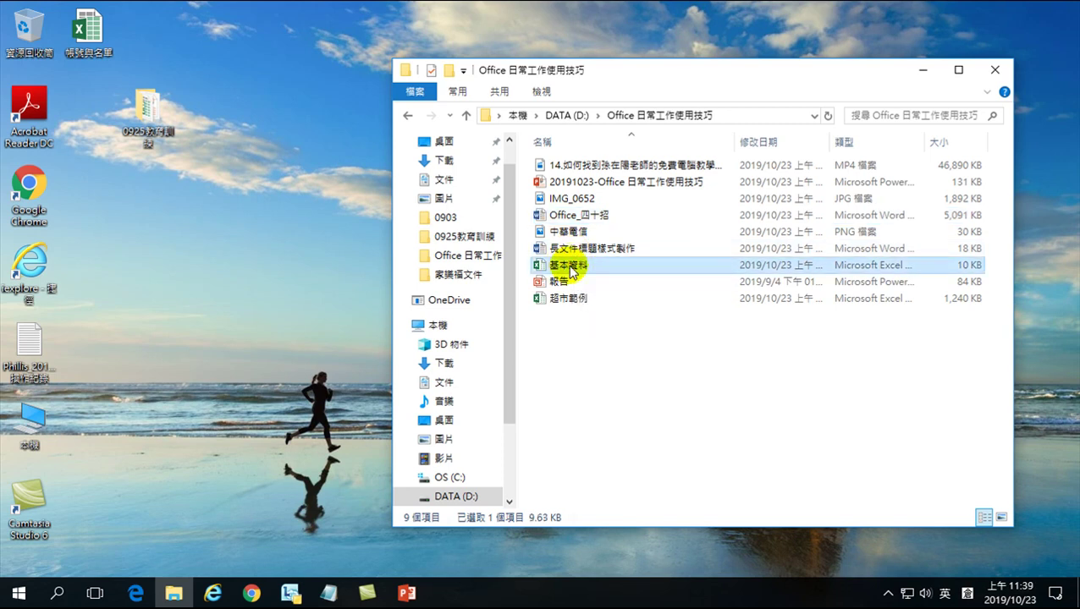
{"action": "double_click", "coordinate": [569, 267]}
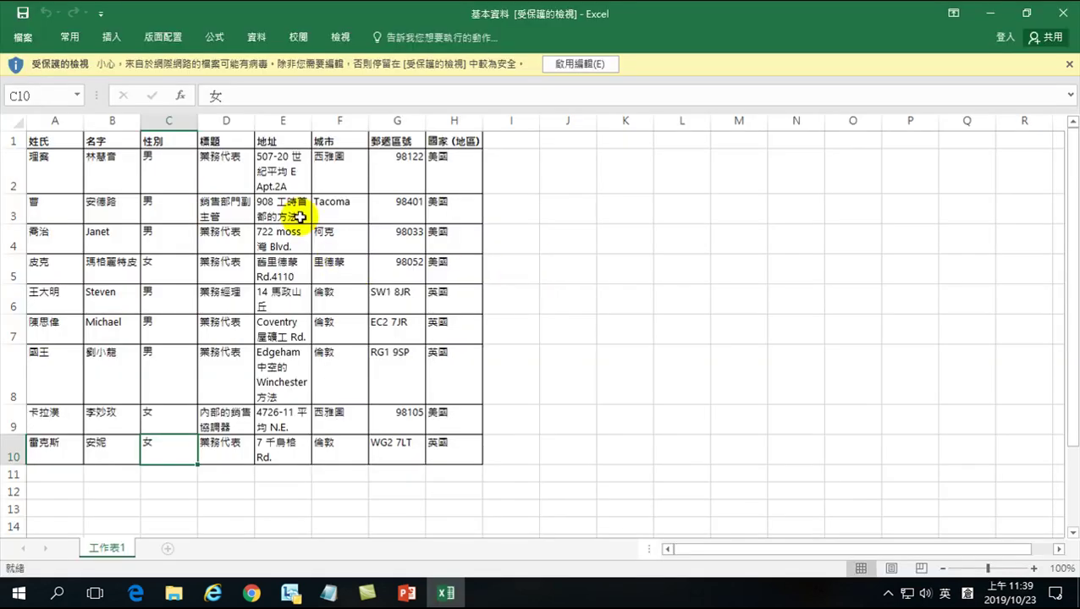
{"action": "left_click", "coordinate": [580, 63]}
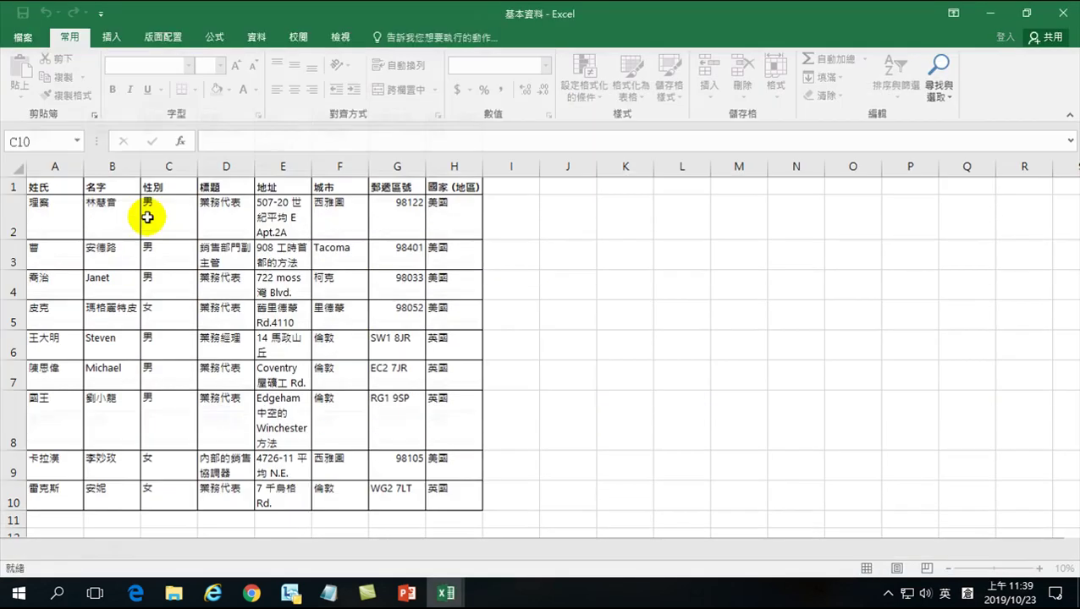
Step: Examine the 姓氏 column A2:A10 and the 性別 column C2:C10, and close the workbook
{"action": "left_click_drag", "start_coordinate": [43, 207], "coordinate": [42, 480]}
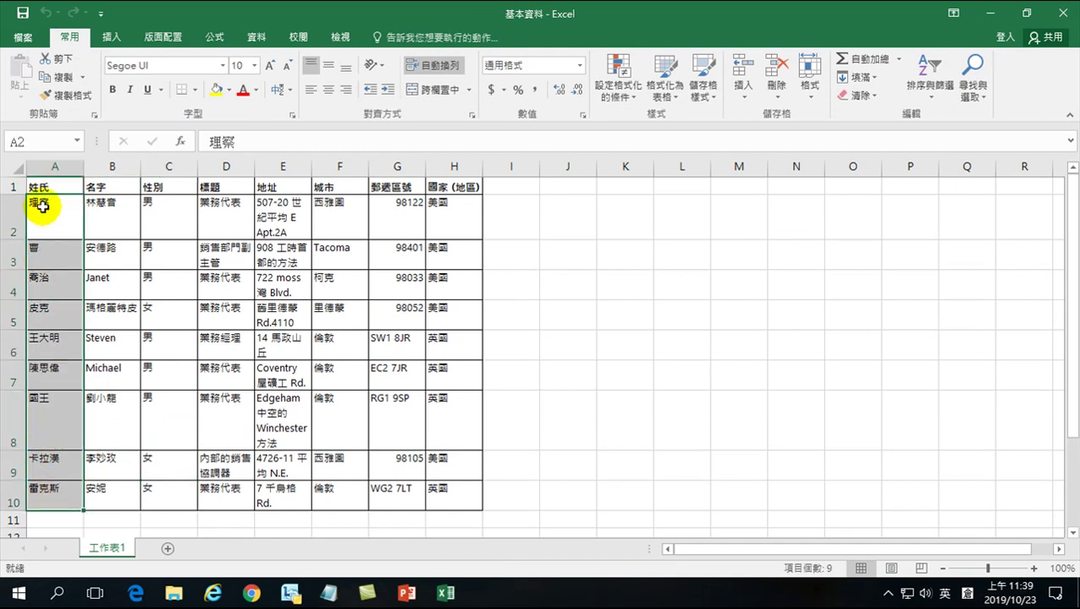
{"action": "left_click_drag", "start_coordinate": [159, 214], "coordinate": [172, 499]}
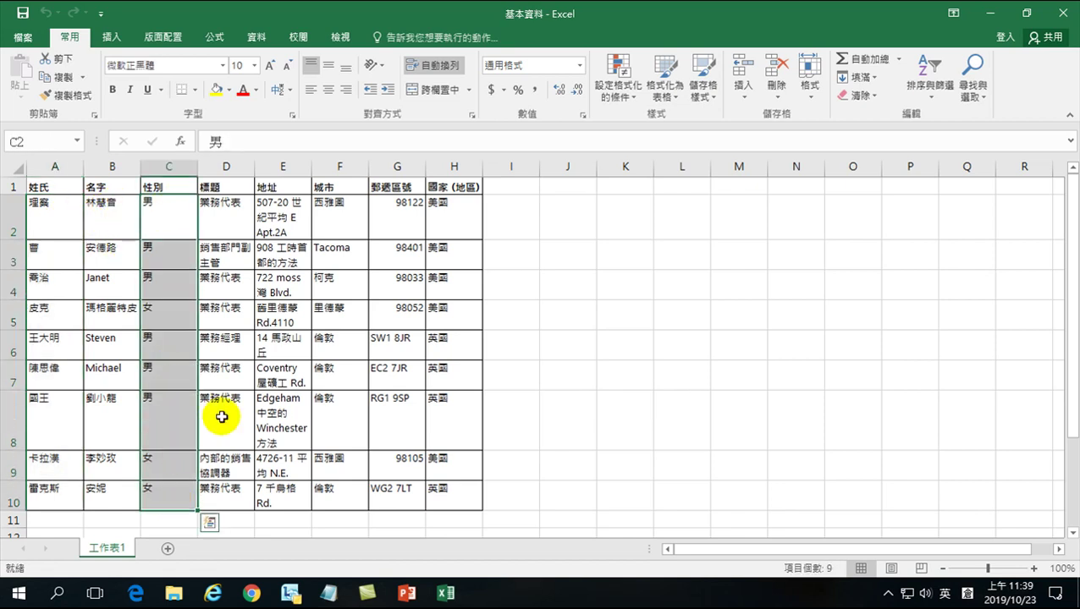
{"action": "left_click", "coordinate": [1065, 14]}
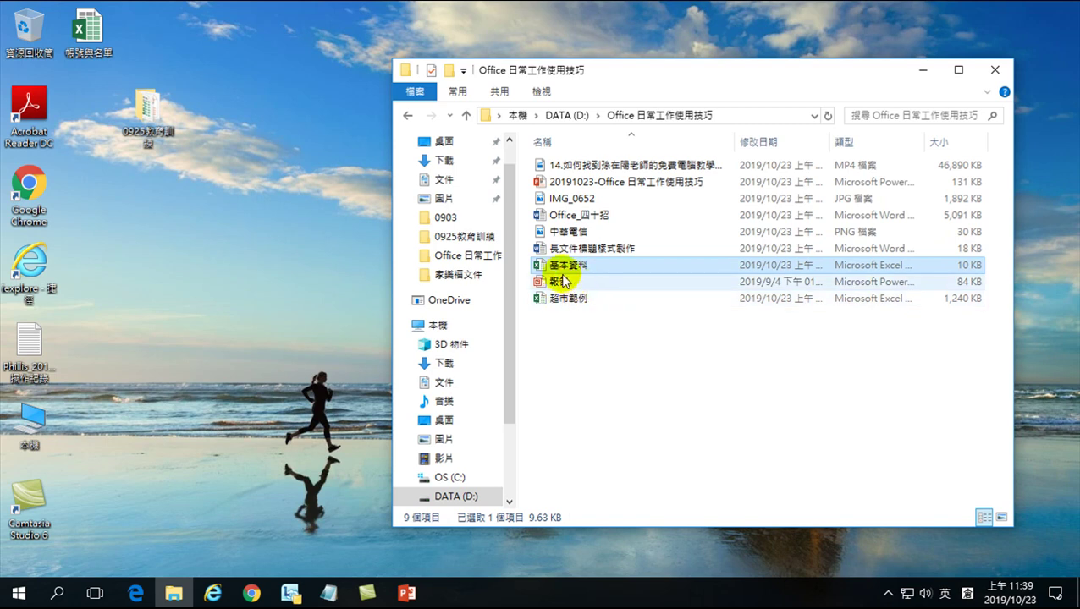
{"action": "left_click", "coordinate": [558, 219]}
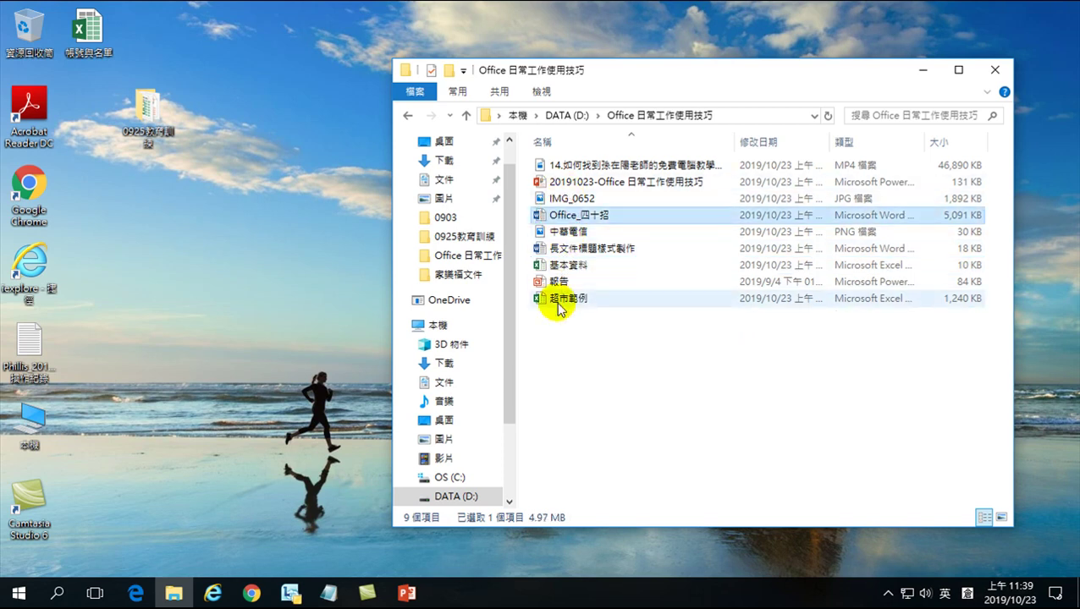
{"action": "double_click", "coordinate": [558, 248]}
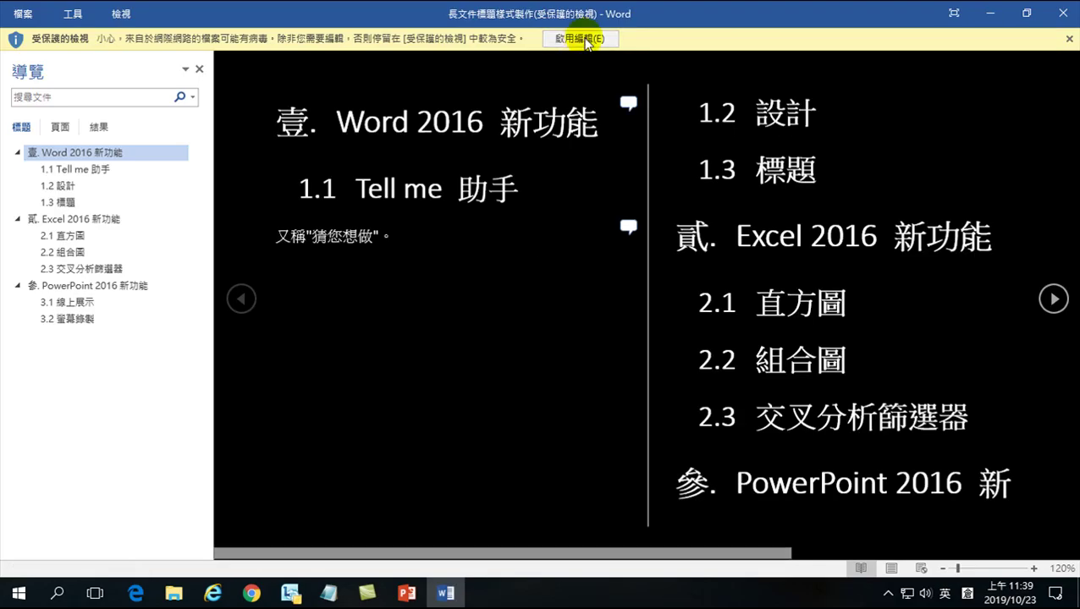
{"action": "left_click", "coordinate": [581, 38]}
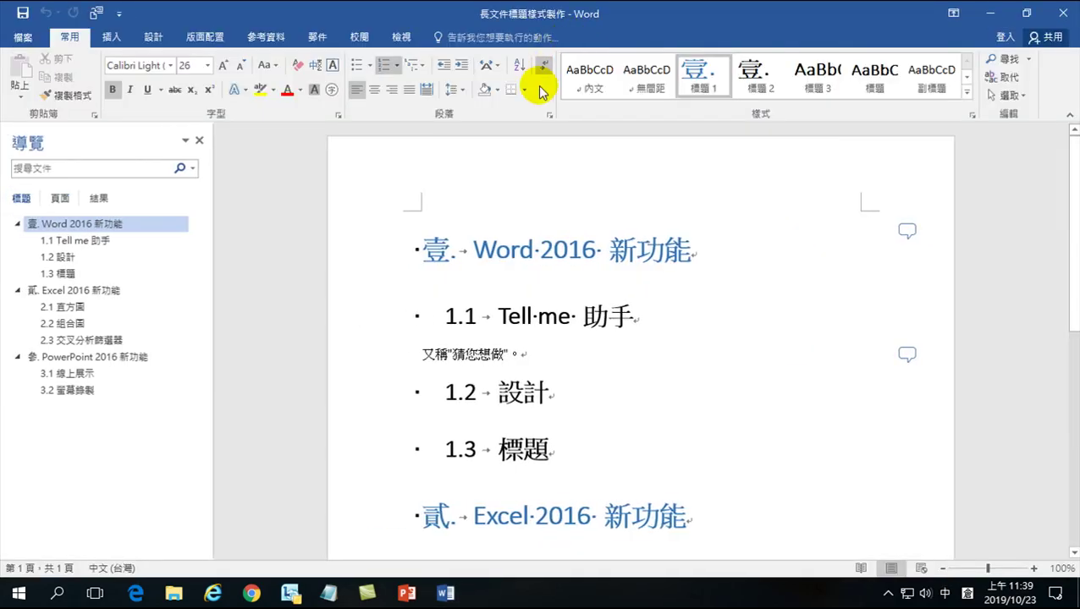
{"action": "left_click", "coordinate": [1059, 11]}
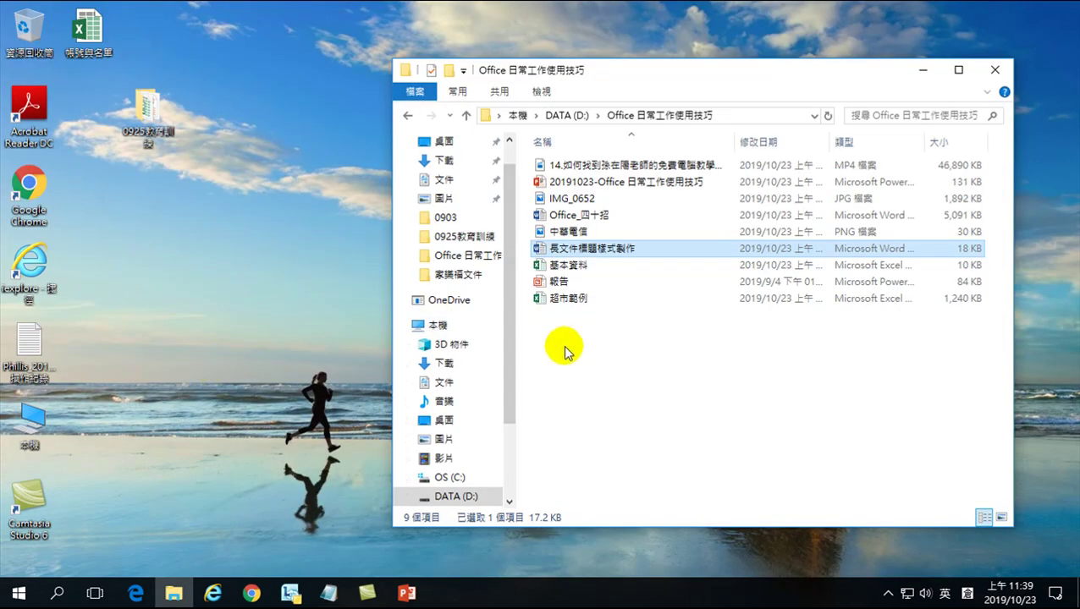
Step: Switch to Word and create a new blank document
{"action": "left_click", "coordinate": [18, 597]}
{"action": "scroll", "coordinate": [123, 364], "scroll_direction": "down", "scroll_amount": 15}
{"action": "scroll", "coordinate": [112, 368], "scroll_direction": "up", "scroll_amount": 3}
{"action": "left_click", "coordinate": [103, 309]}
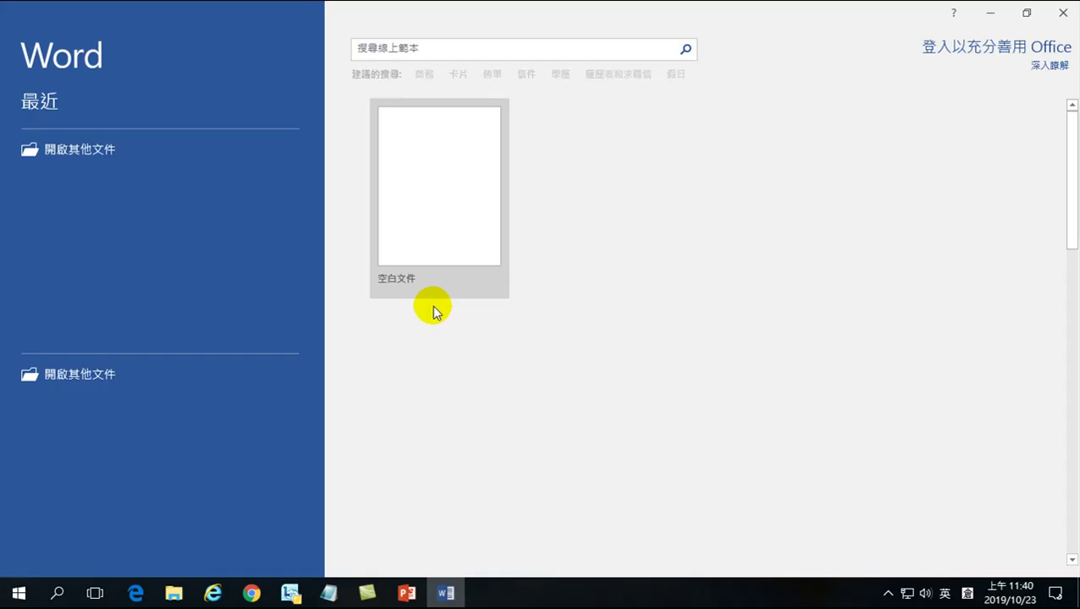
{"action": "left_click", "coordinate": [449, 171]}
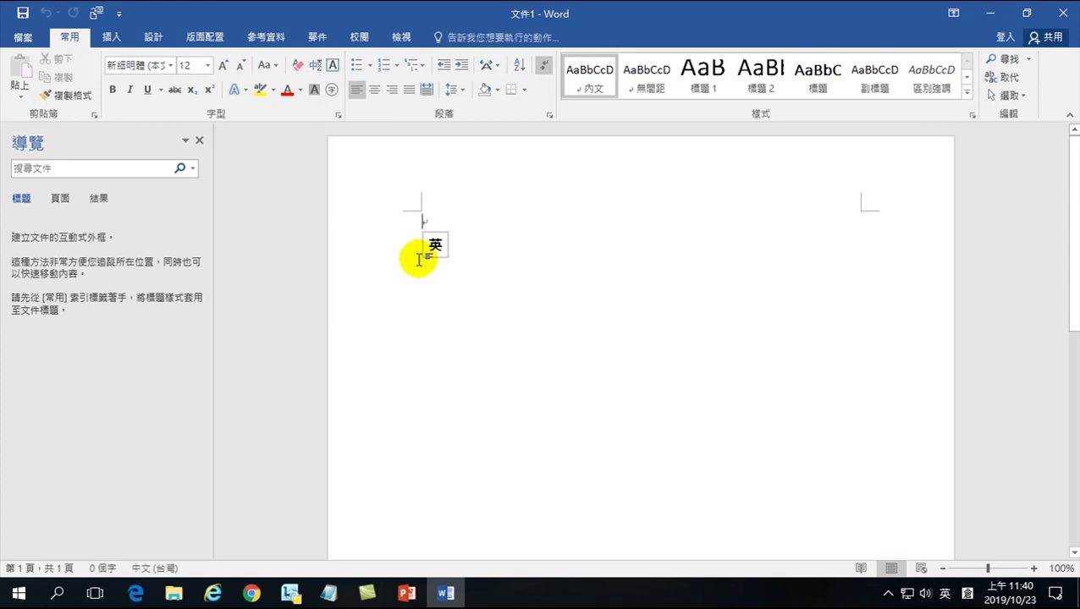
Step: Write the greeting 您好： on the first line and leave one empty line below it
{"action": "key", "text": "shift"}
{"action": "type", "text": "您好"}
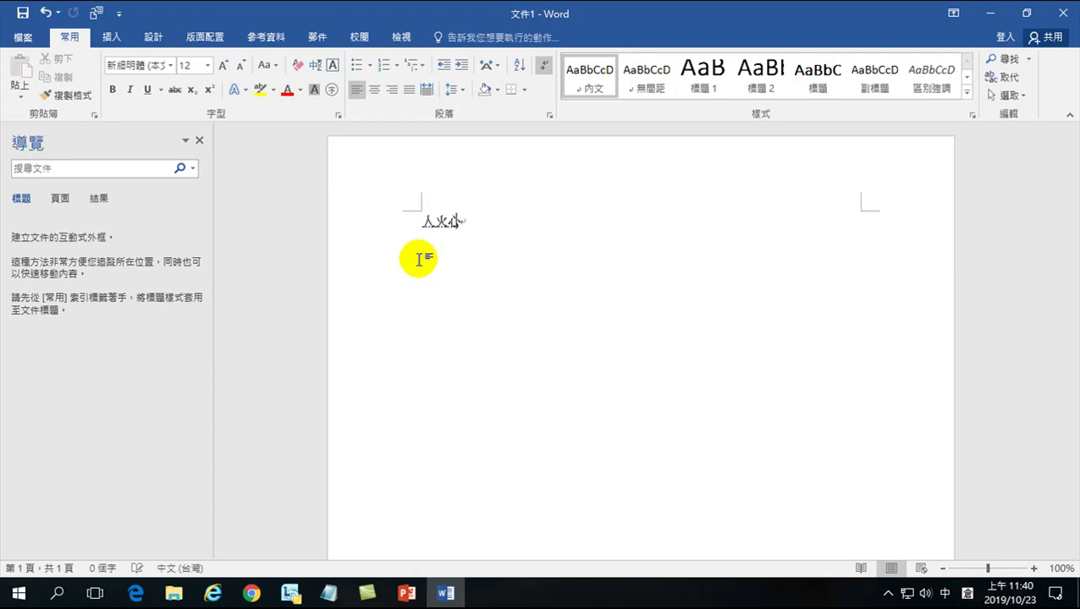
{"action": "key", "text": "Return"}
{"action": "key", "text": "shift"}
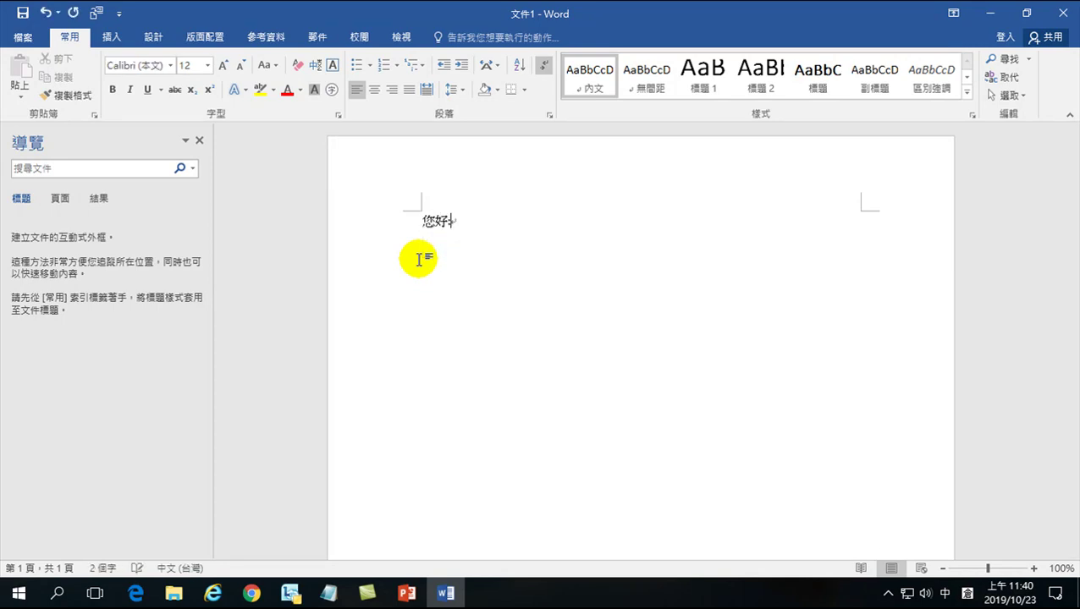
{"action": "type", "text": "："}
{"action": "key", "text": "Return"}
{"action": "key", "text": "Return"}
Step: Start the body paragraph with two full-width spaces followed by the text 本公司新產品
{"action": "type", "text": "□□"}
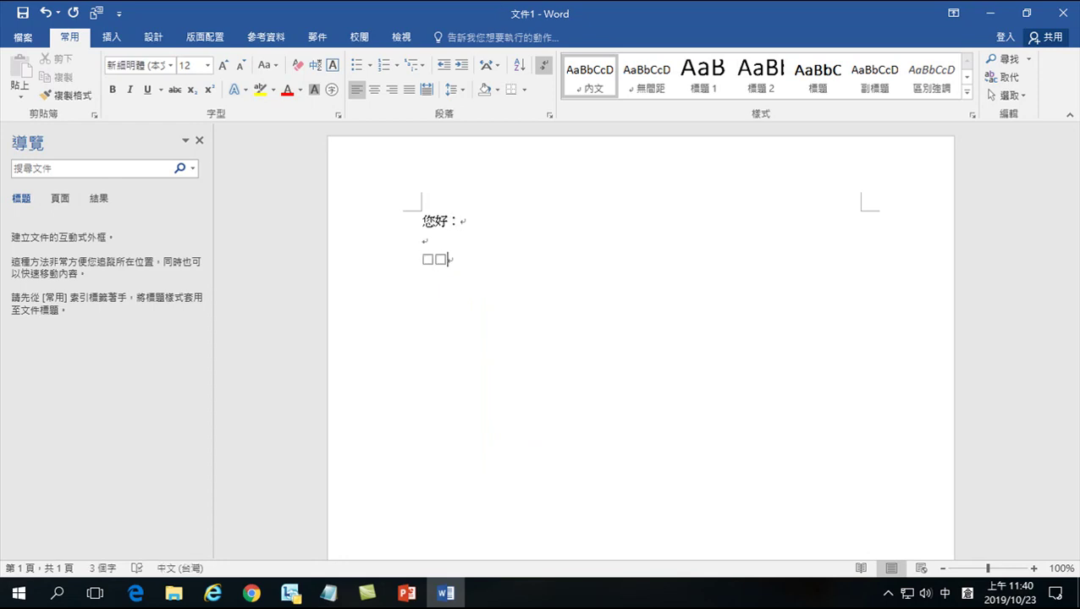
{"action": "type", "text": "本"}
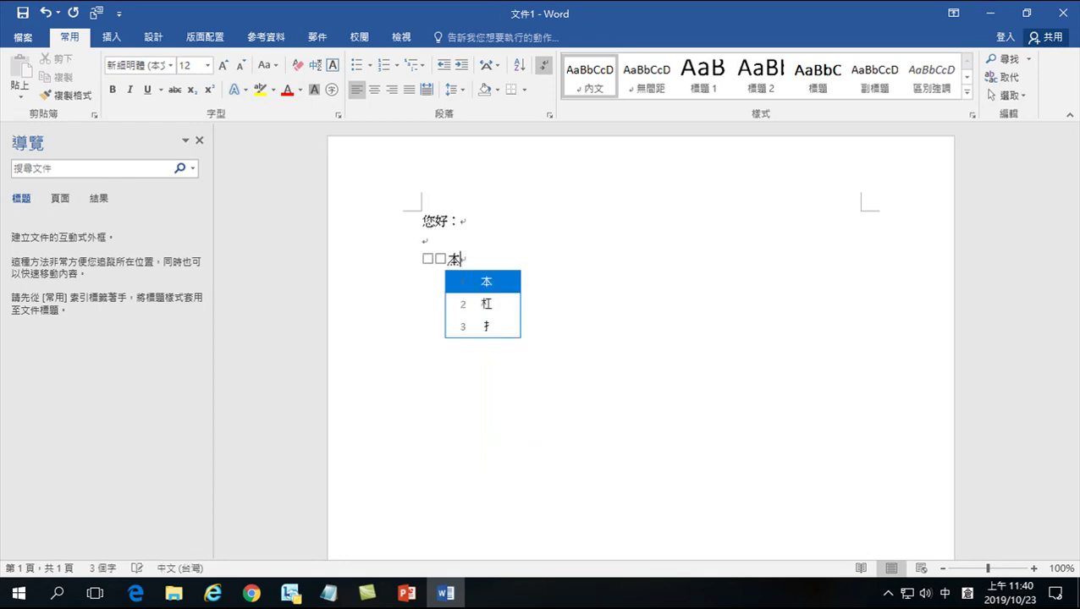
{"action": "type", "text": "公司"}
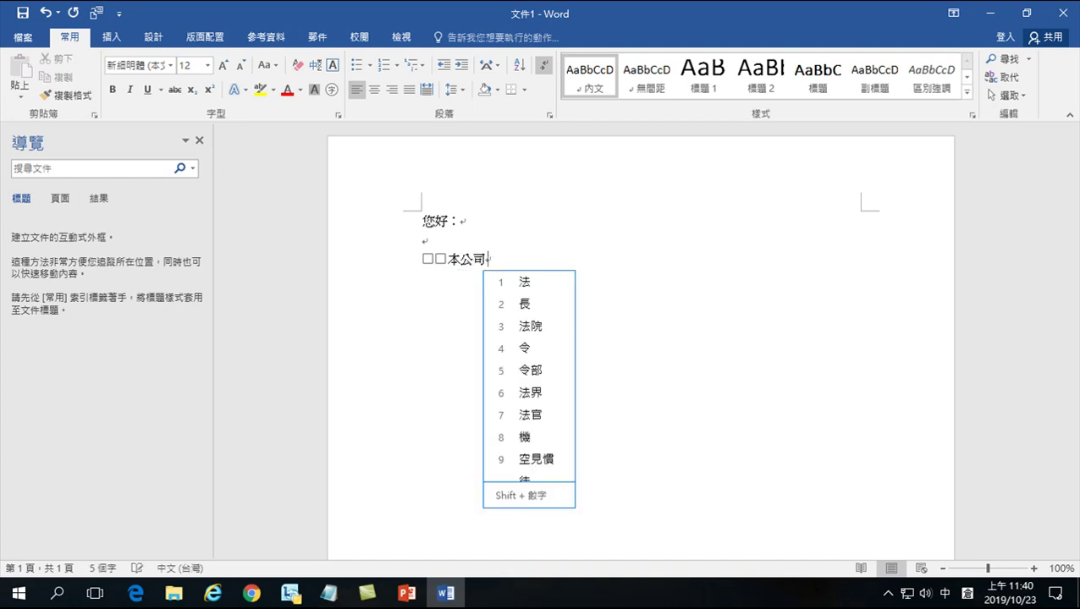
{"action": "type", "text": "ydhml"}
{"action": "key", "text": "space"}
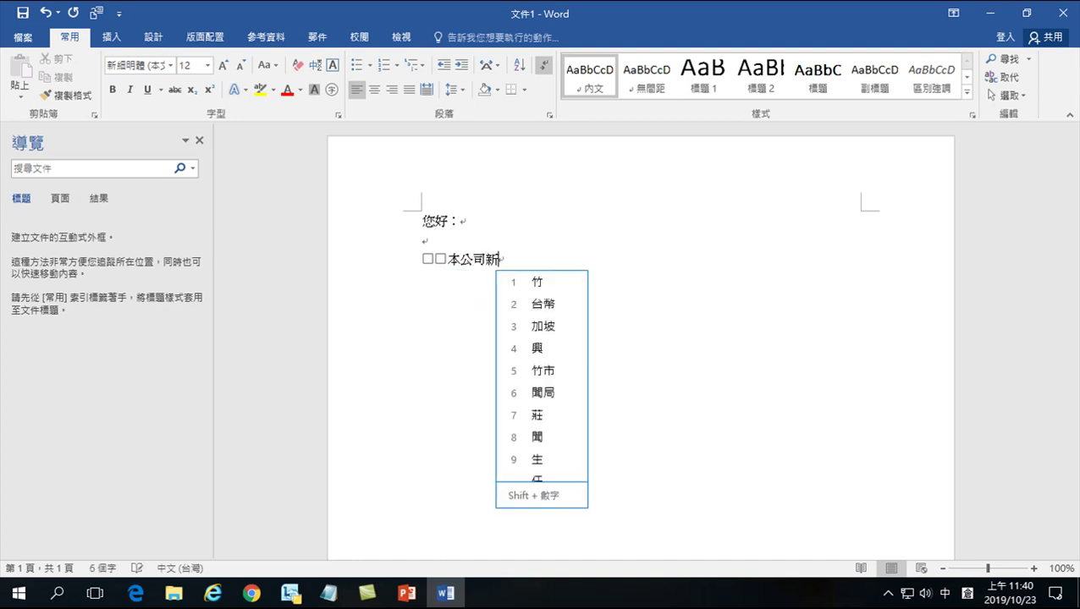
{"action": "type", "text": "yhhqm"}
{"action": "key", "text": "space"}
{"action": "type", "text": "rrr"}
{"action": "key", "text": "space"}
Step: Continue the body sentence after 本公司新產品 with the text 發表說明於
{"action": "type", "text": "nohe"}
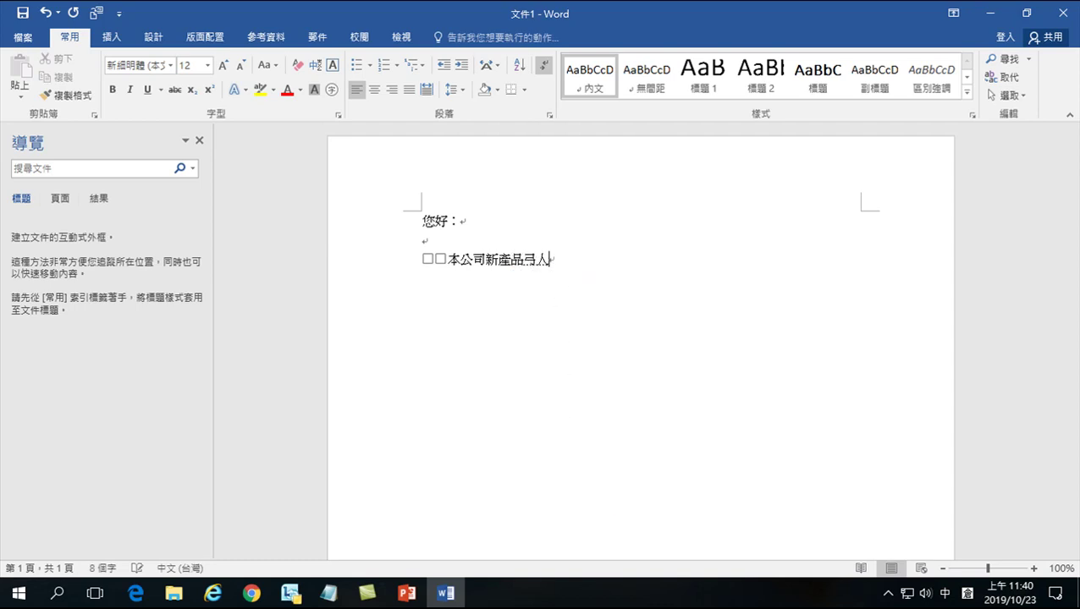
{"action": "key", "text": "space"}
{"action": "type", "text": "q"}
{"action": "key", "text": "space"}
{"action": "type", "text": "mv"}
{"action": "key", "text": "space"}
{"action": "type", "text": "yrcru"}
{"action": "key", "text": "space"}
{"action": "type", "text": "ab"}
{"action": "key", "text": "space"}
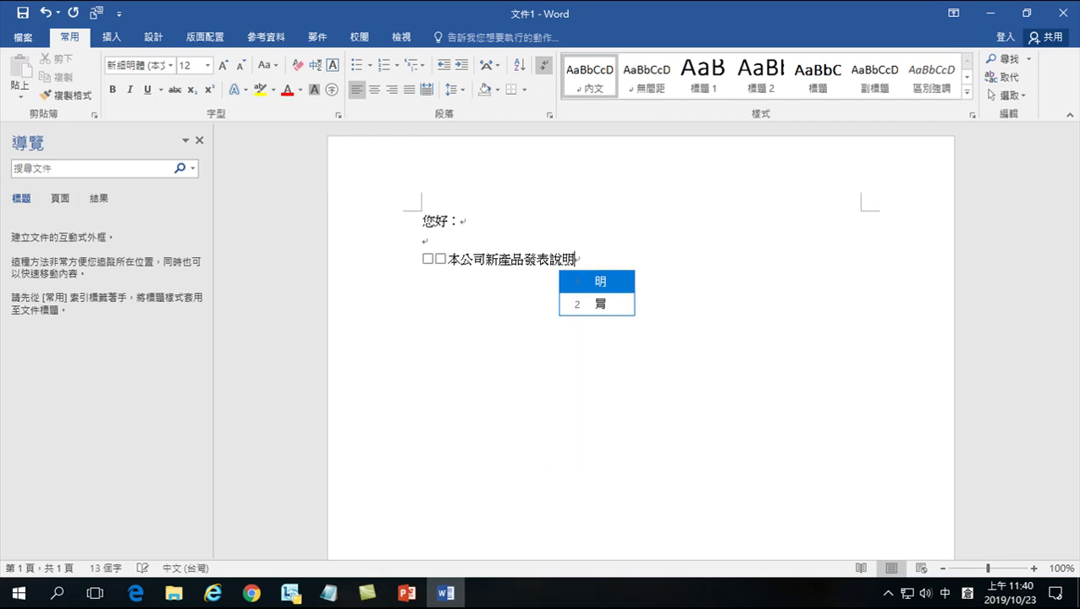
{"action": "type", "text": "yso"}
{"action": "key", "text": "space"}
Step: Add the date 2019/10/23 after 發表說明於 by starting it as 2019/10/ and accepting the suggested completion
{"action": "key", "text": "shift"}
{"action": "type", "text": "20"}
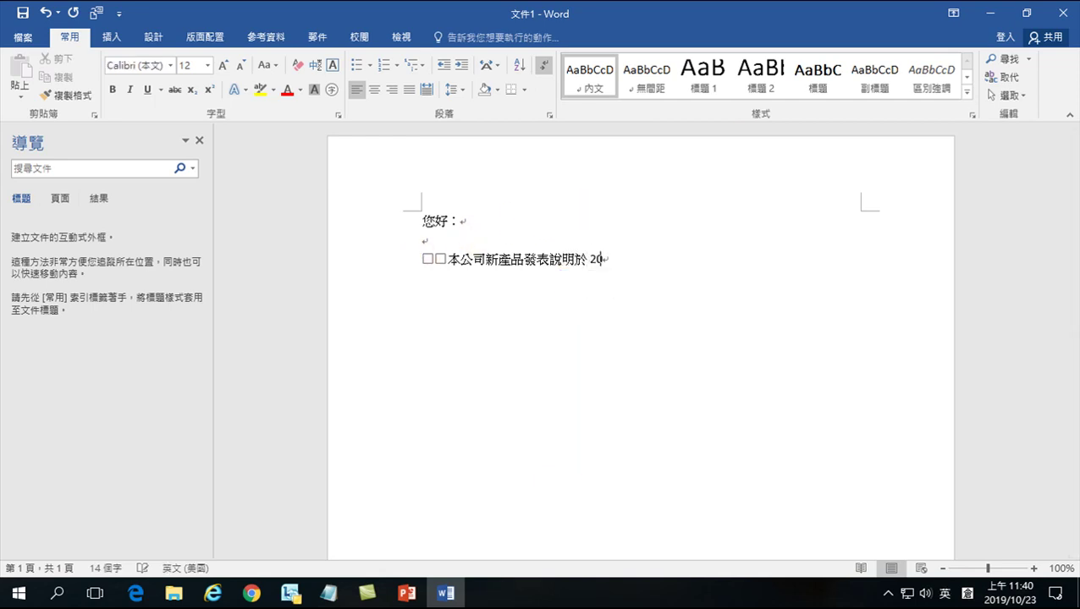
{"action": "type", "text": "19/10/"}
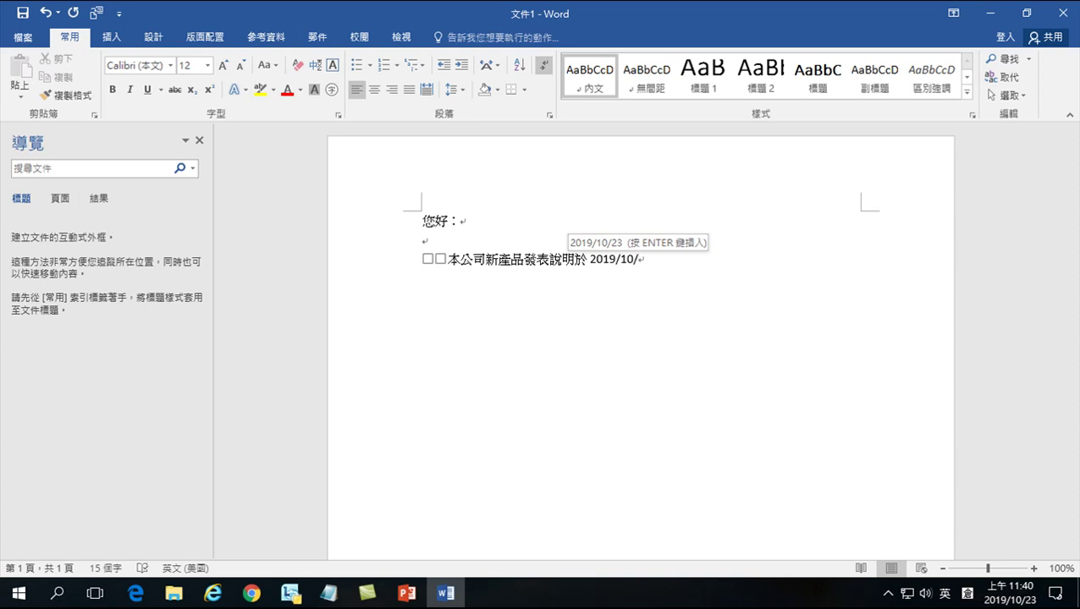
{"action": "key", "text": "Return"}
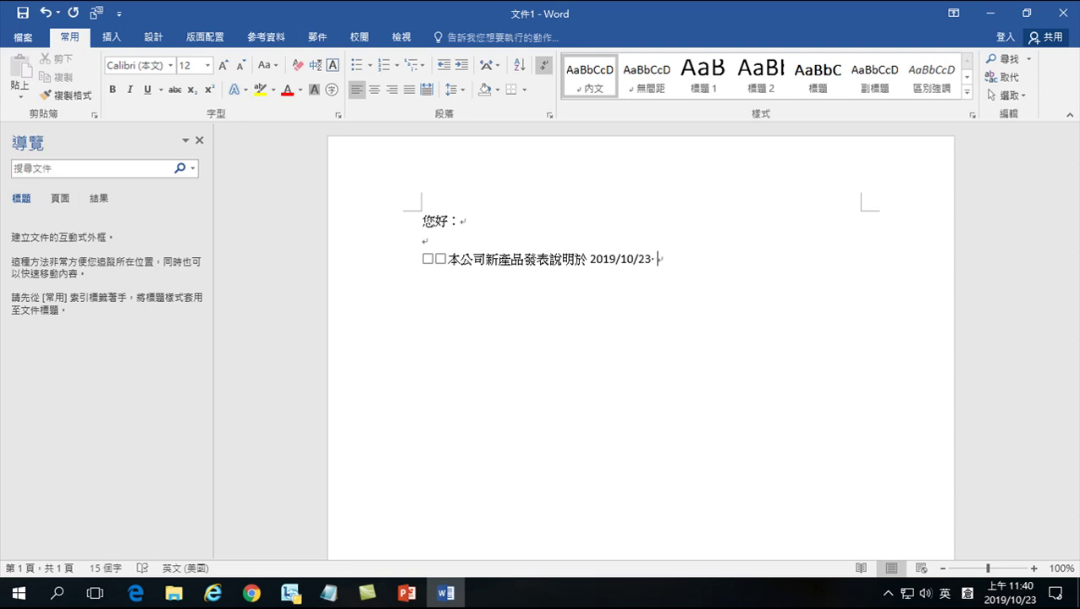
Step: Add the time 早上9點 after the date in the body sentence
{"action": "type", "text": "日"}
{"action": "type", "text": "早上"}
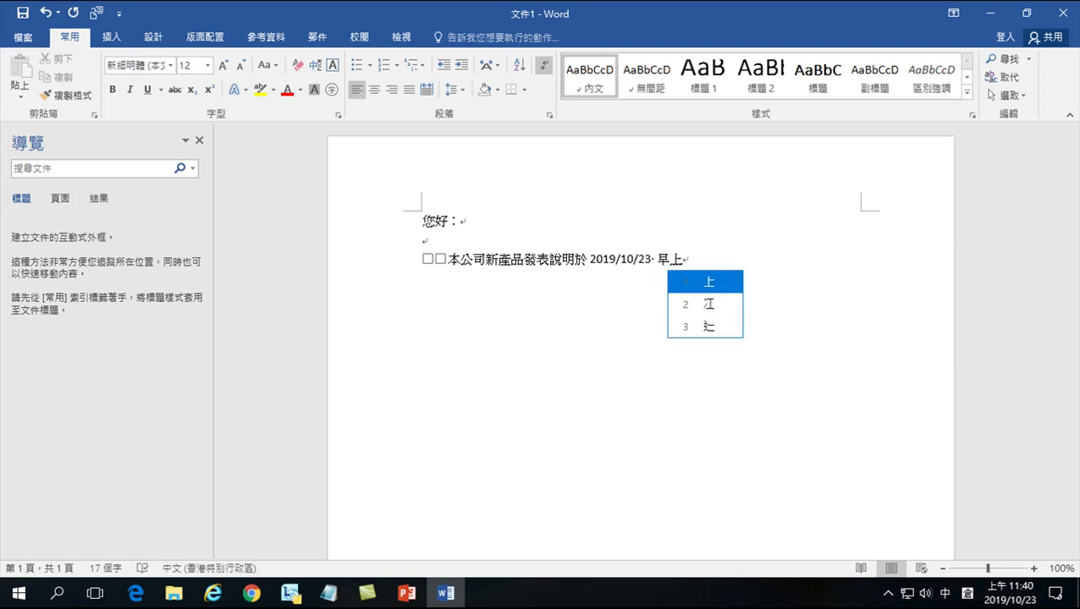
{"action": "key", "text": "Return"}
{"action": "key", "text": "shift"}
{"action": "type", "text": "9"}
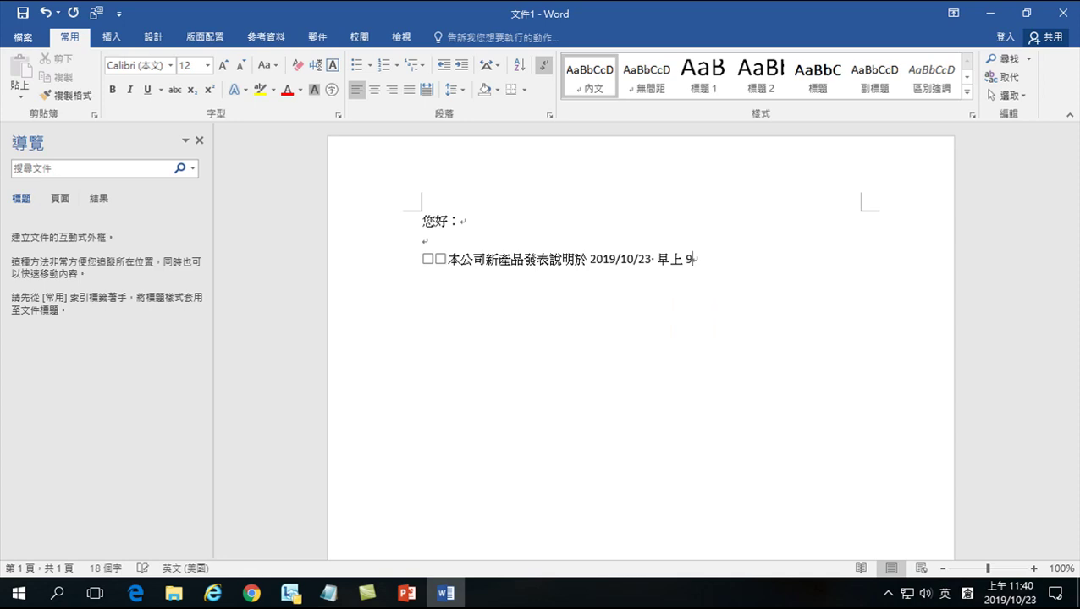
{"action": "key", "text": "shift"}
{"action": "type", "text": "2u03"}
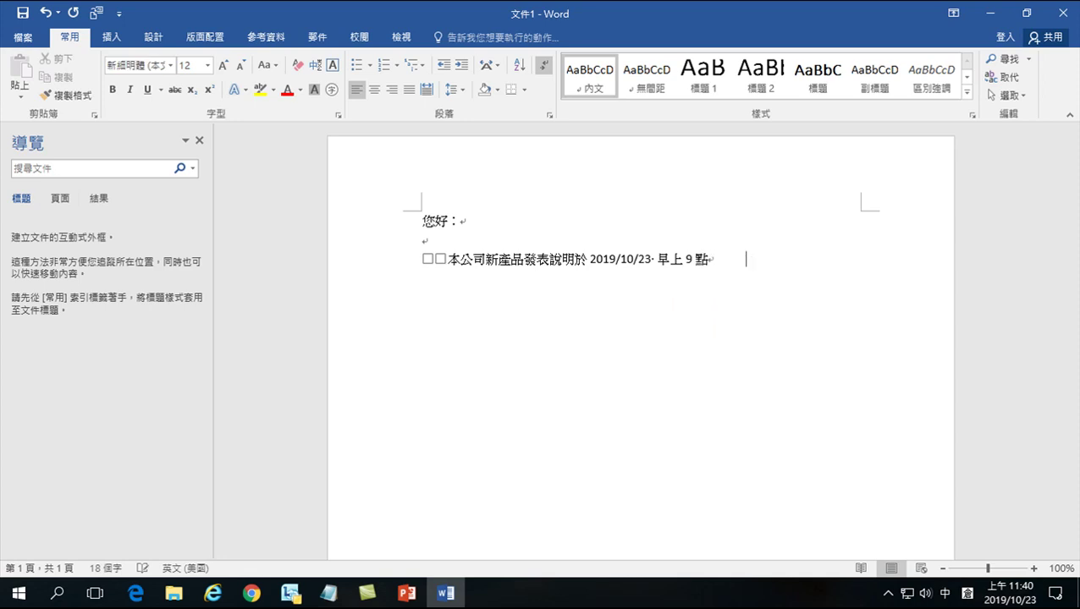
{"action": "key", "text": "Return"}
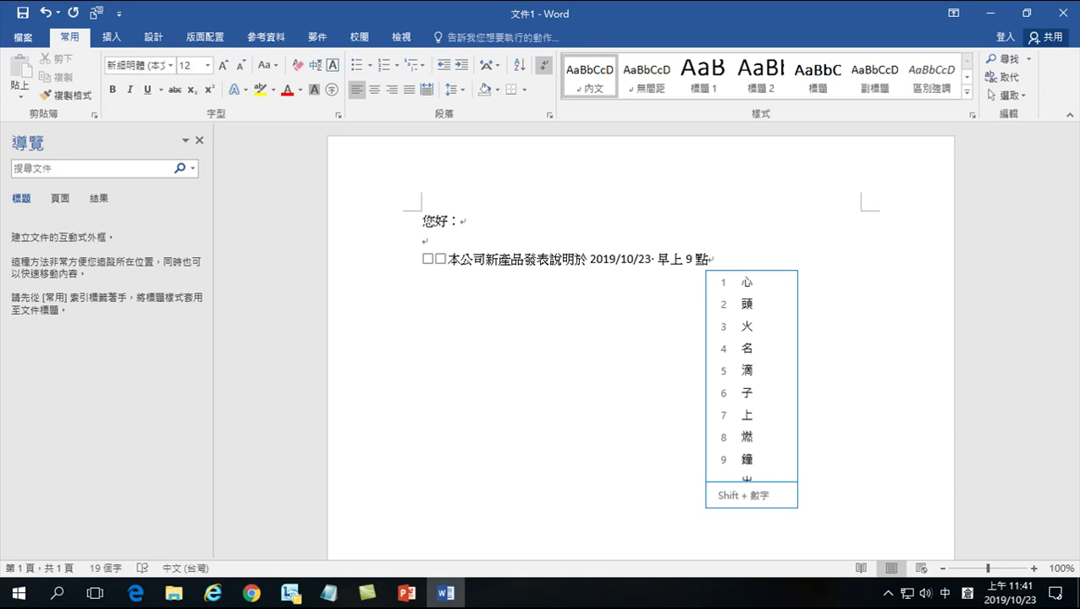
Step: Add the venue 在中華電信學院 after the time in the body sentence
{"action": "type", "text": "在"}
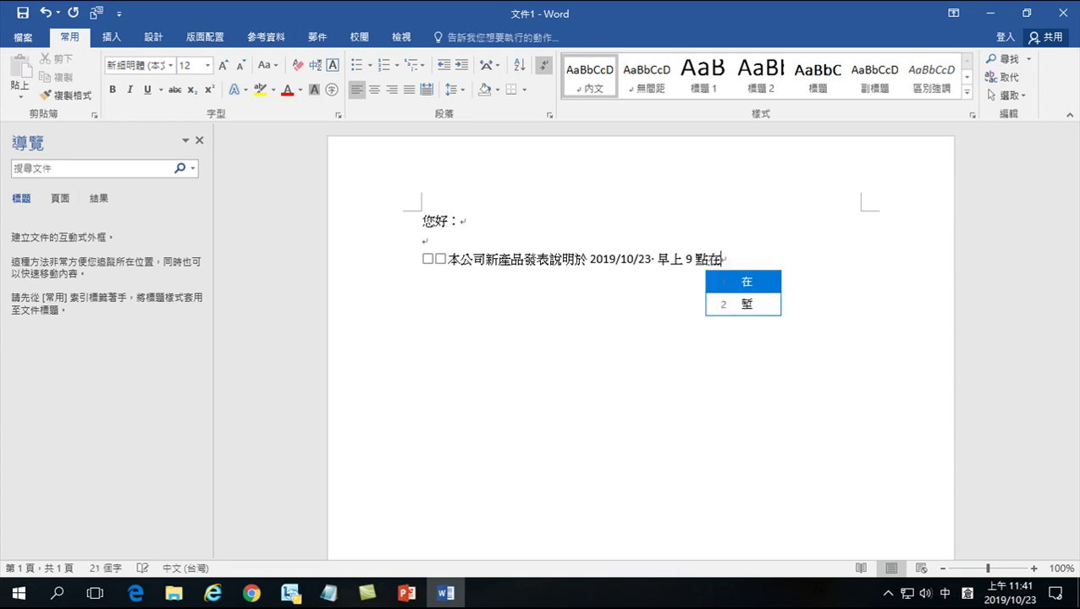
{"action": "type", "text": "中"}
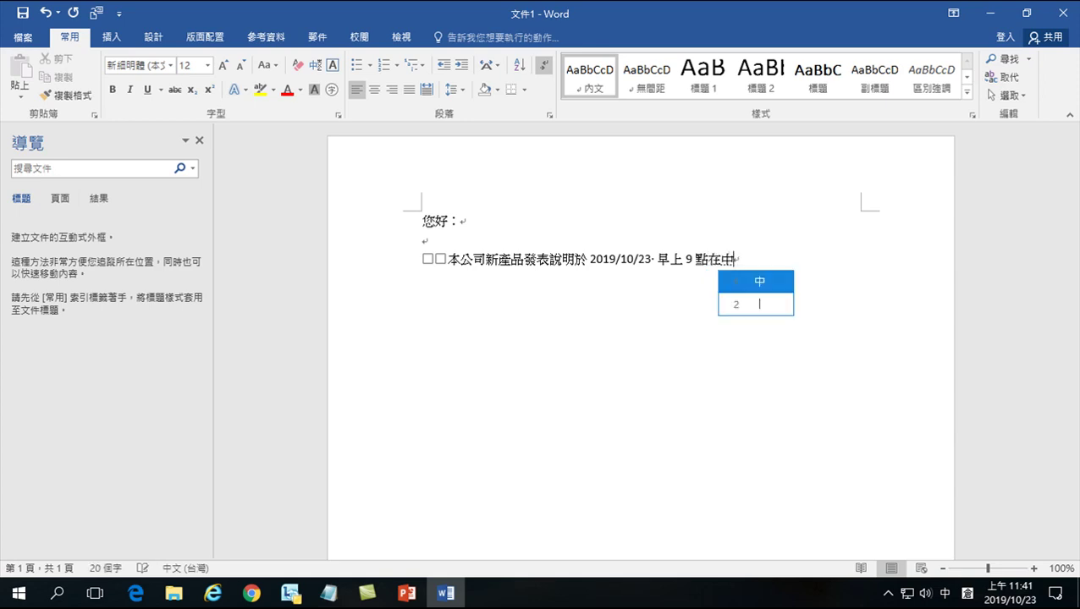
{"action": "type", "text": "華一月電信竹月弓木"}
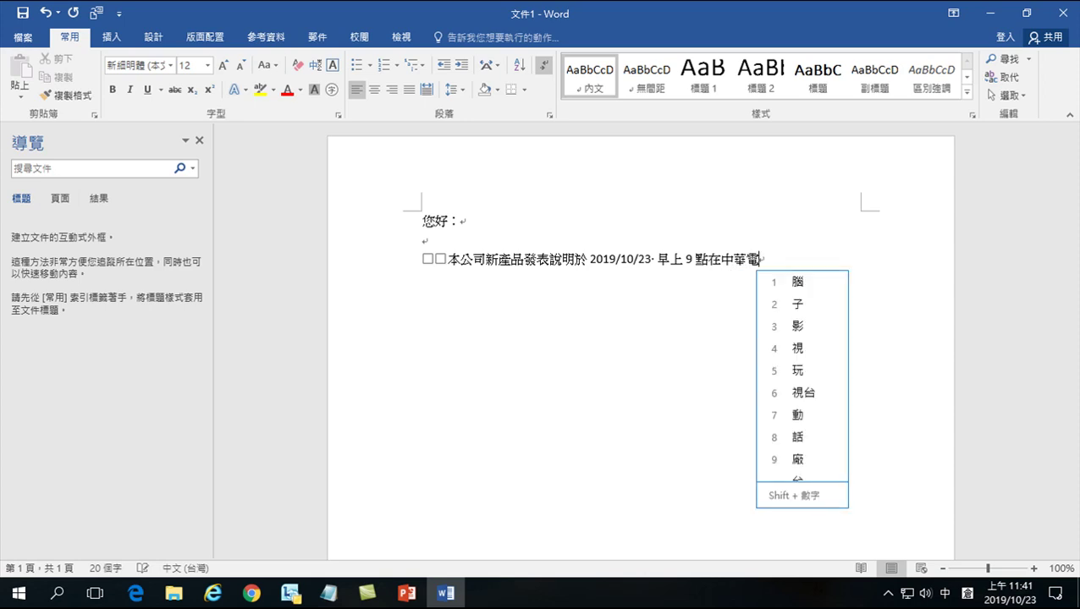
{"action": "key", "text": "space"}
{"action": "type", "text": "院"}
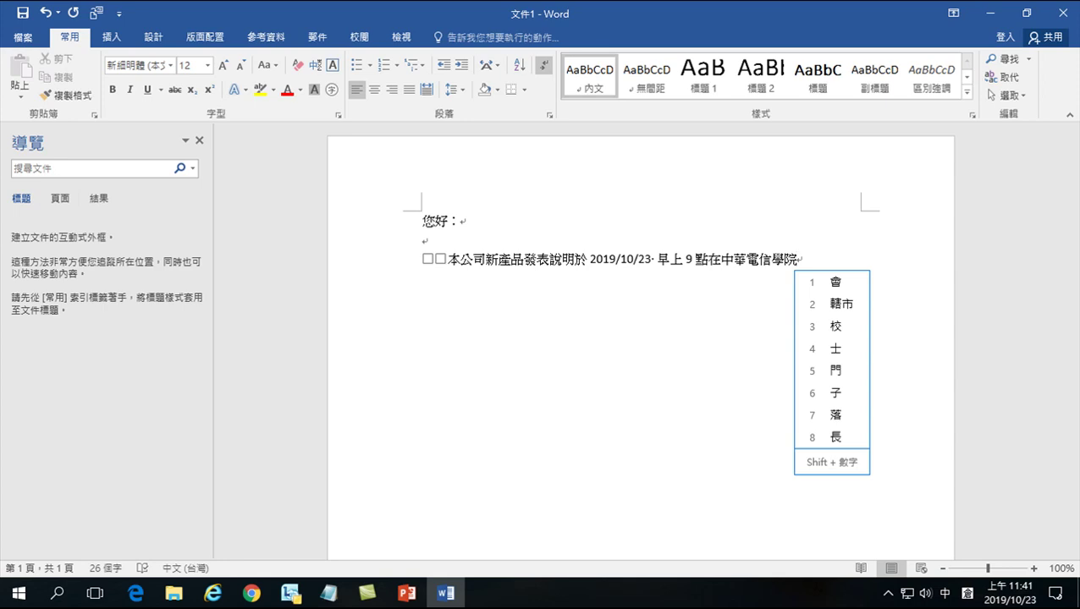
Step: Complete the sentence with the room 1503教室 and a full-width period
{"action": "key", "text": "shift"}
{"action": "type", "text": "1503"}
{"action": "key", "text": "shift"}
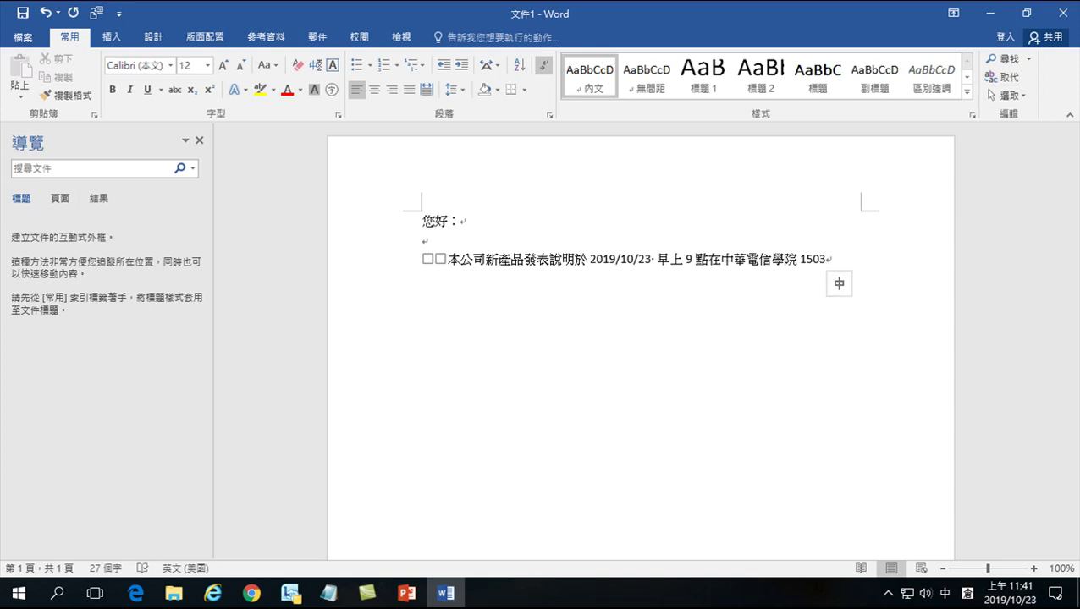
{"action": "type", "text": "jkok"}
{"action": "key", "text": "space"}
{"action": "type", "text": "jmig"}
{"action": "key", "text": "space"}
{"action": "key", "text": "Return"}
{"action": "type", "text": "。"}
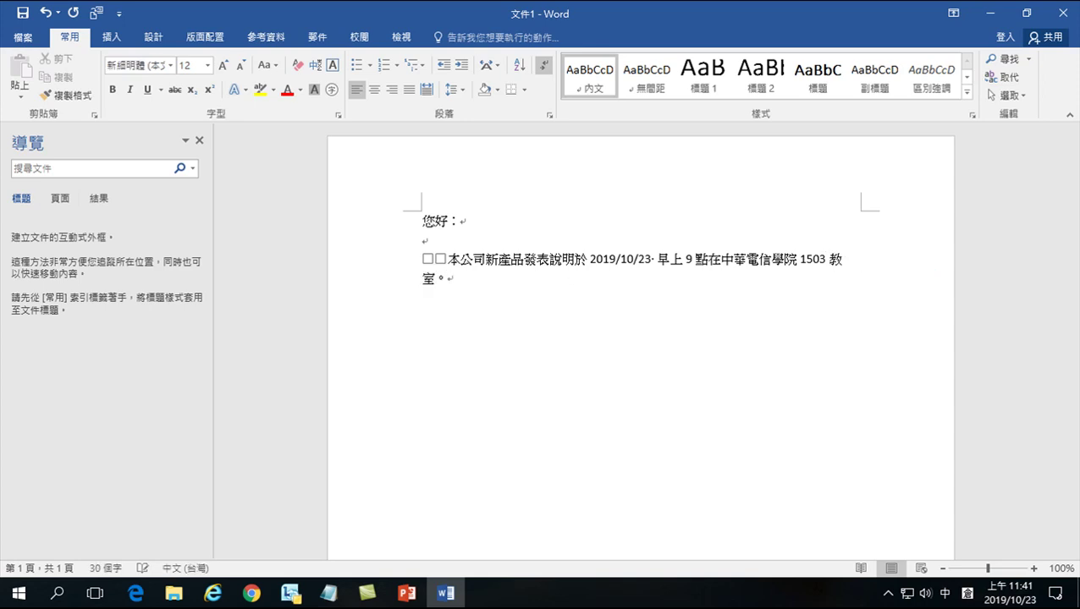
Step: Add the closing sentence 歡迎光臨。 to the paragraph and start a new line
{"action": "type", "text": "tgno"}
{"action": "key", "text": "space"}
{"action": "key", "text": "Return"}
{"action": "type", "text": "yhvl"}
{"action": "key", "text": "space"}
{"action": "key", "text": "Return"}
{"action": "type", "text": "fmu"}
{"action": "key", "text": "space"}
{"action": "key", "text": "Return"}
{"action": "type", "text": "slor"}
{"action": "key", "text": "space"}
{"action": "key", "text": "Return"}
{"action": "type", "text": "。"}
{"action": "key", "text": "Return"}
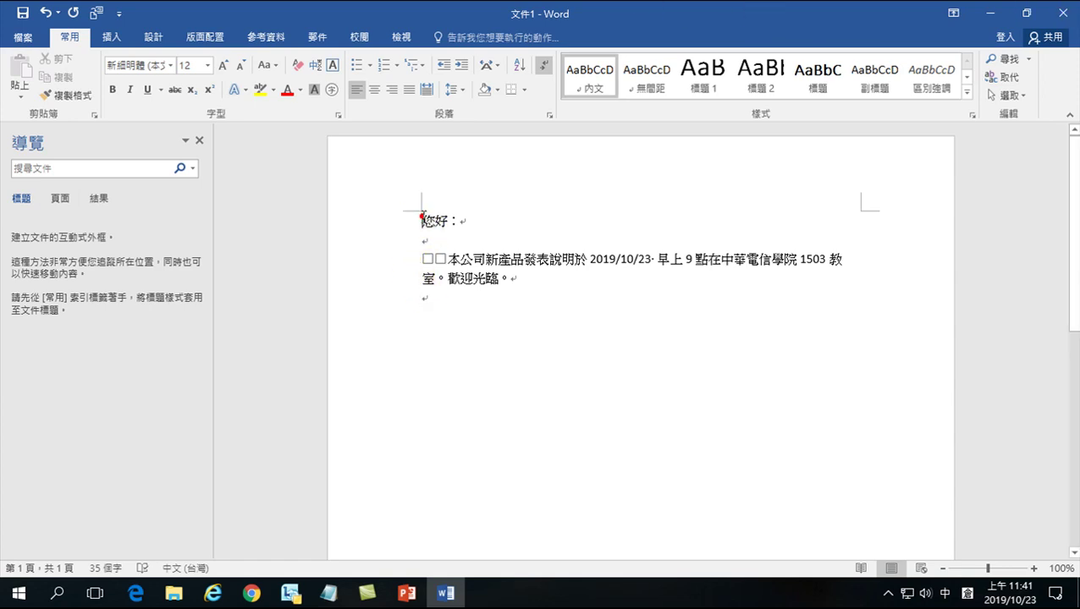
Step: Place the cursor before the greeting 您好 and open the 基本資料 workbook from the Office 日常工作使用技巧 folder in Excel
{"action": "left_click_drag", "start_coordinate": [421, 220], "coordinate": [441, 222]}
{"action": "left_click", "coordinate": [431, 227]}
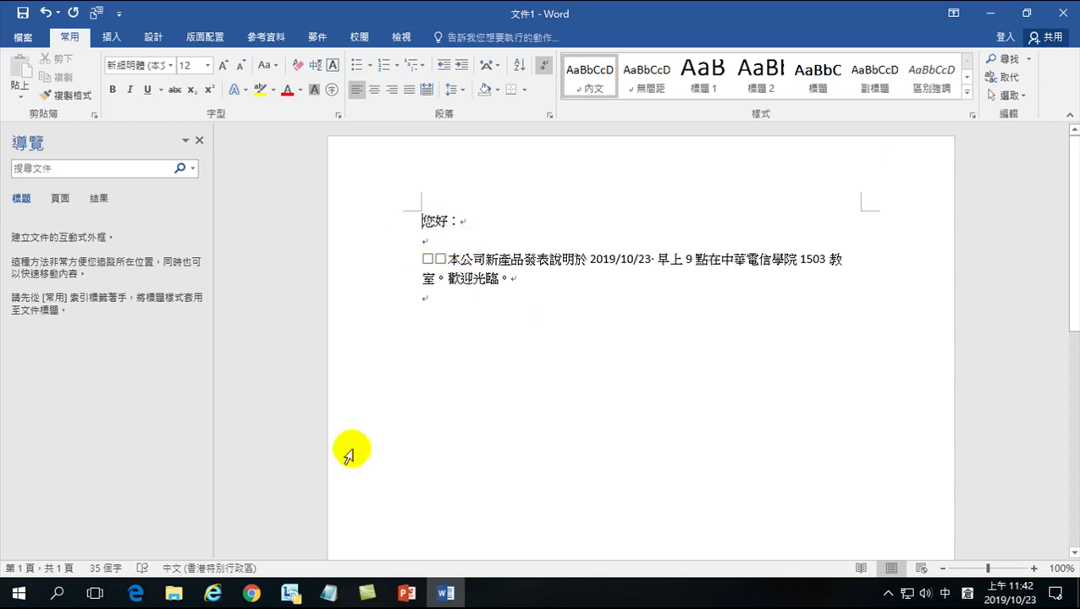
{"action": "left_click", "coordinate": [180, 600]}
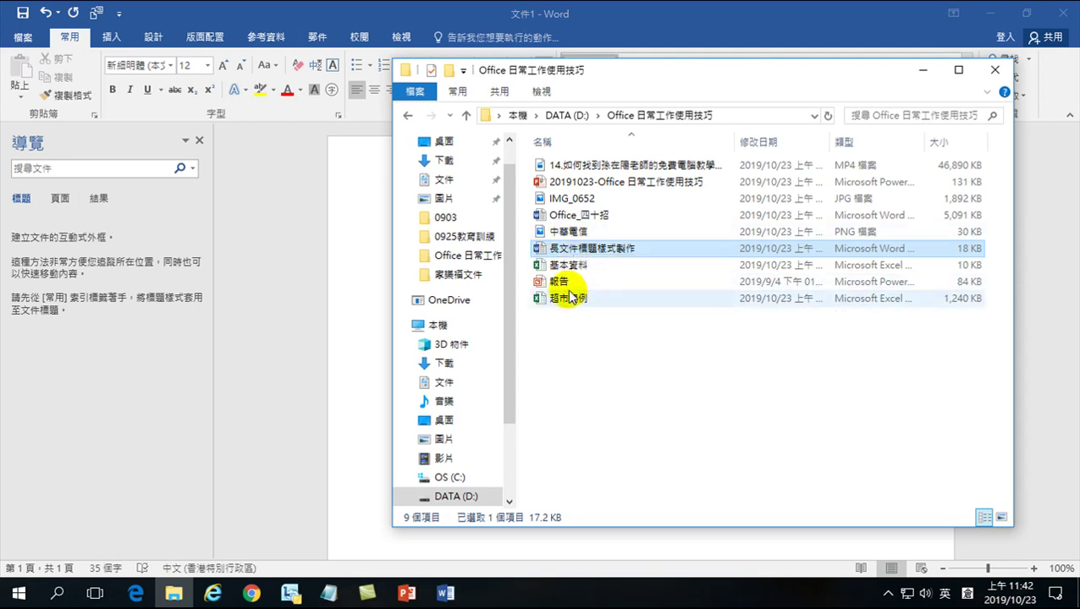
{"action": "left_click", "coordinate": [573, 267]}
{"action": "double_click", "coordinate": [572, 266]}
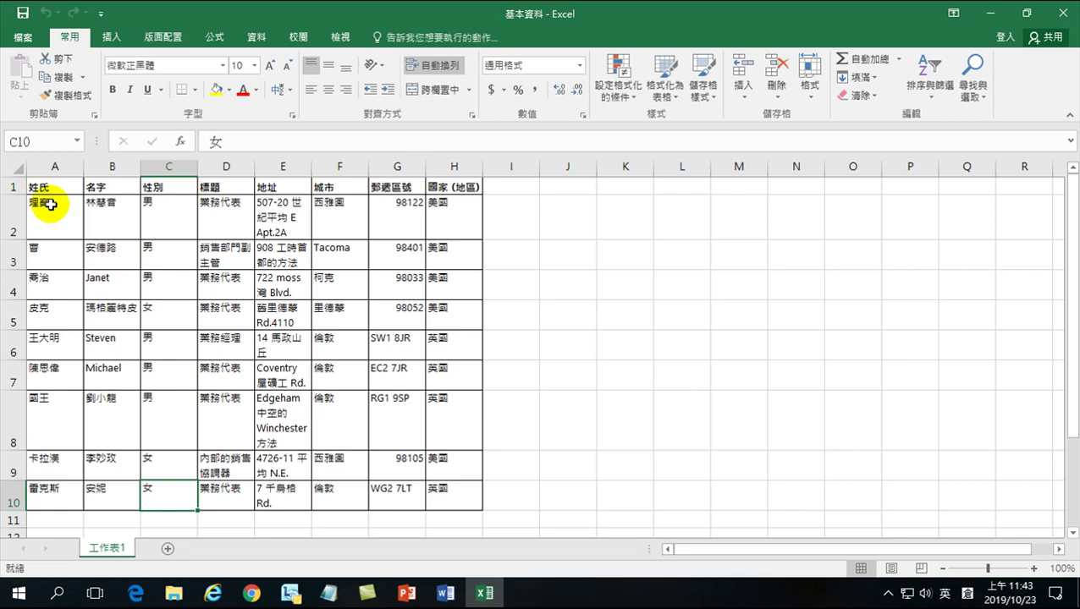
Step: Examine the 姓氏 and 性別 entries of the first four contacts and close the 基本資料 workbook
{"action": "left_click", "coordinate": [156, 203]}
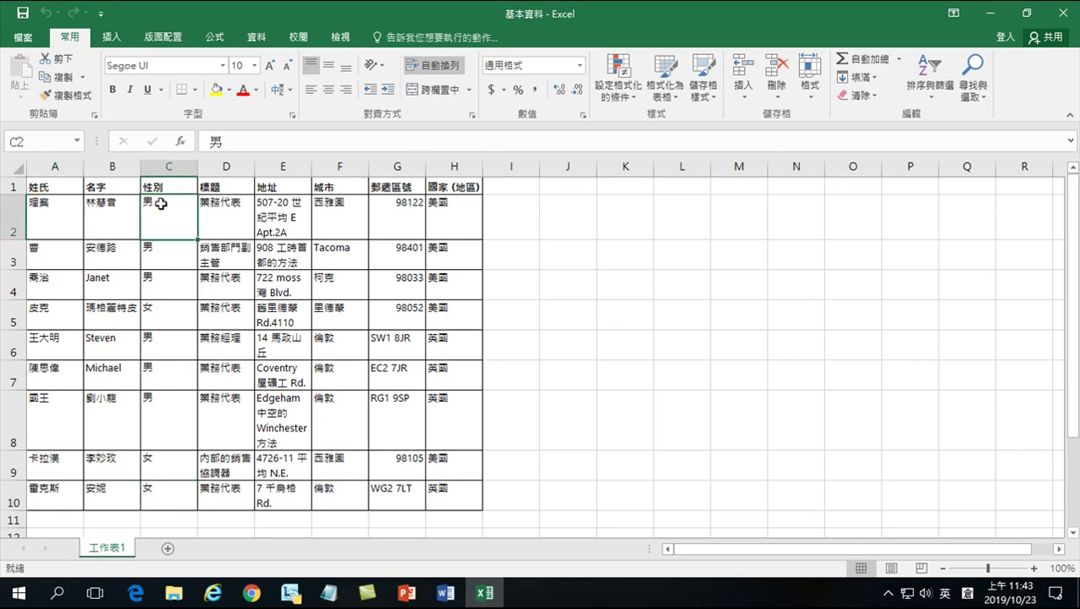
{"action": "left_click", "coordinate": [39, 251]}
{"action": "left_click", "coordinate": [165, 253]}
{"action": "left_click", "coordinate": [41, 279]}
{"action": "left_click", "coordinate": [169, 280]}
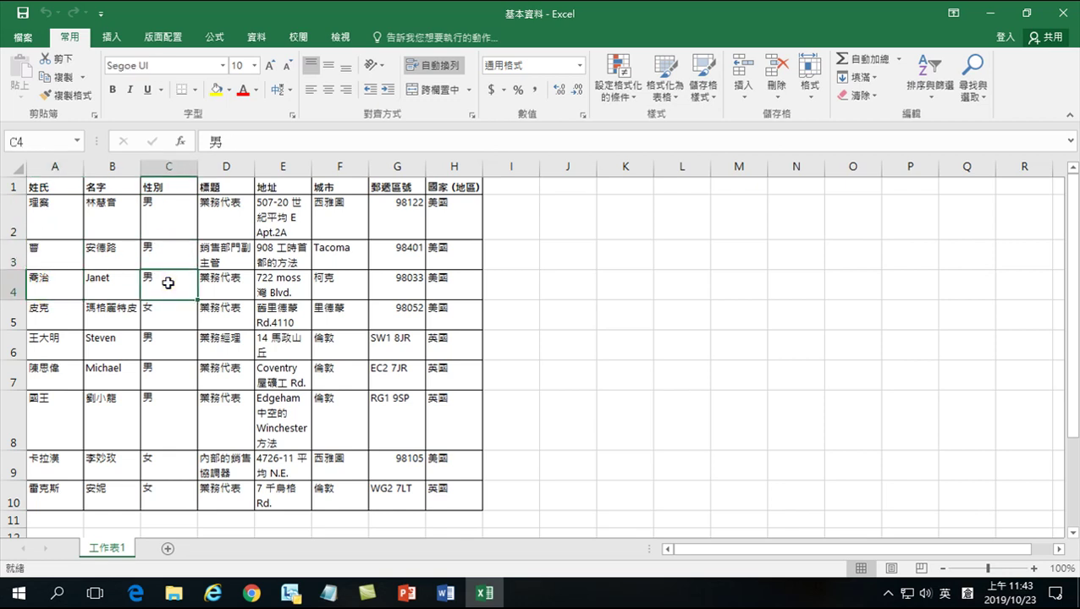
{"action": "left_click", "coordinate": [53, 318]}
{"action": "left_click", "coordinate": [169, 311]}
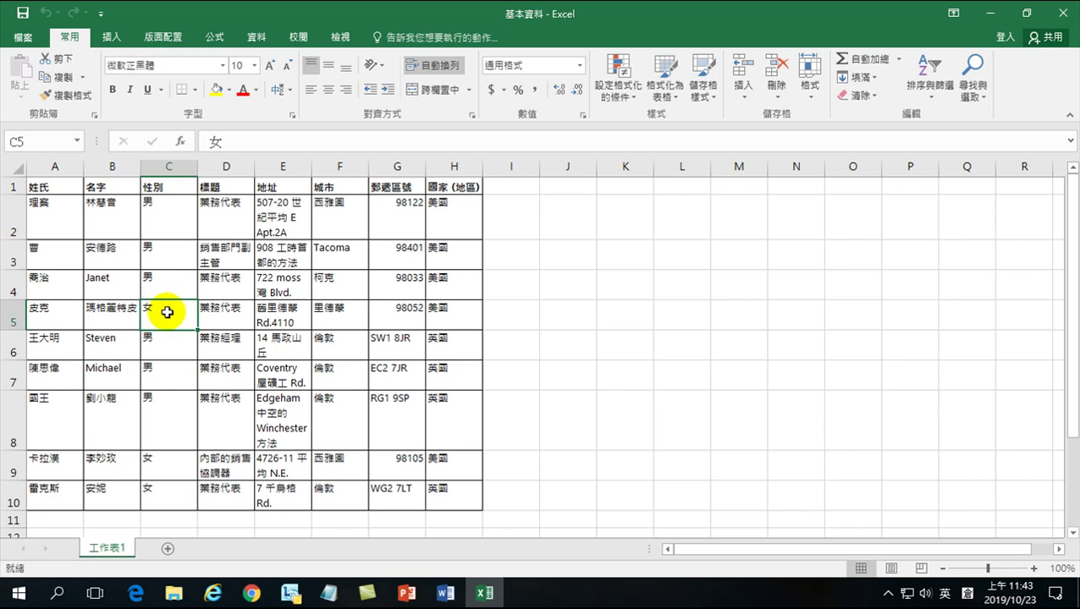
{"action": "left_click", "coordinate": [1064, 12]}
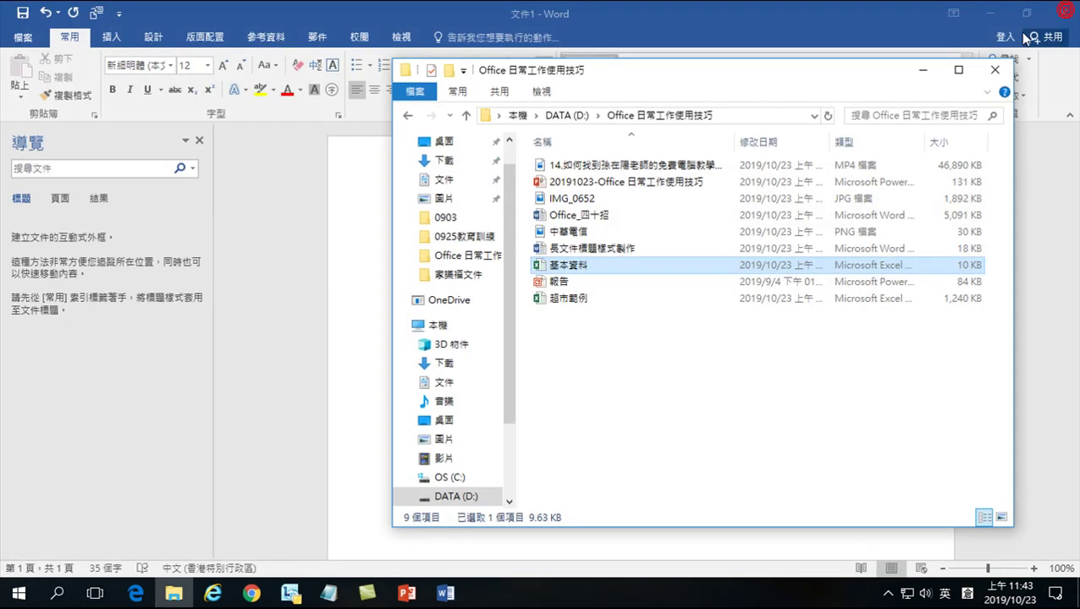
Step: Switch back to the Word letter with the cursor before 您好 and open the document type choices for starting a mail merge
{"action": "left_click", "coordinate": [315, 357]}
{"action": "left_click", "coordinate": [420, 222]}
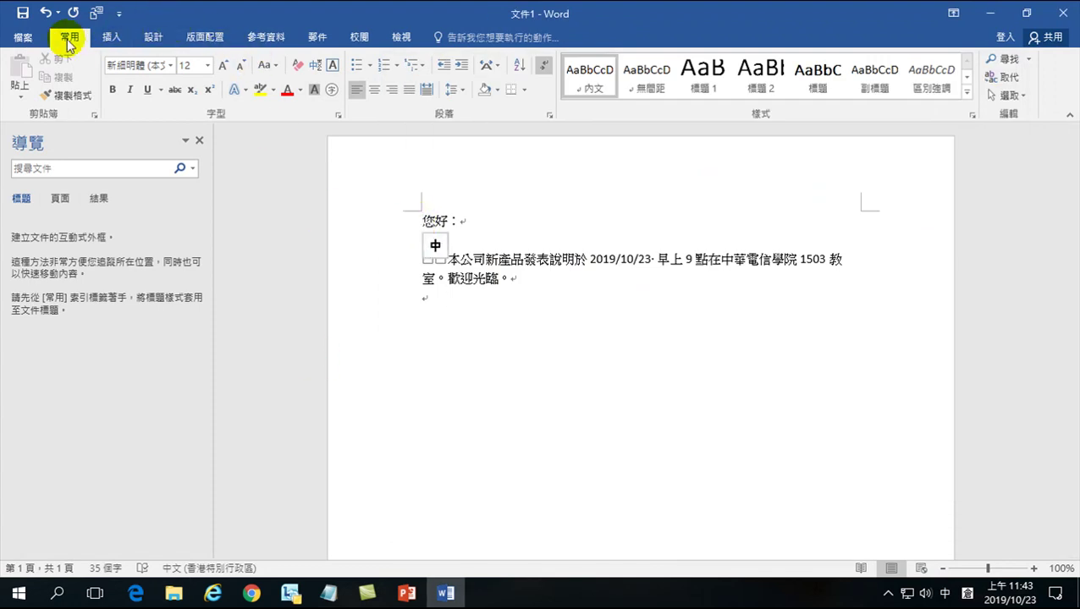
{"action": "left_click", "coordinate": [319, 40]}
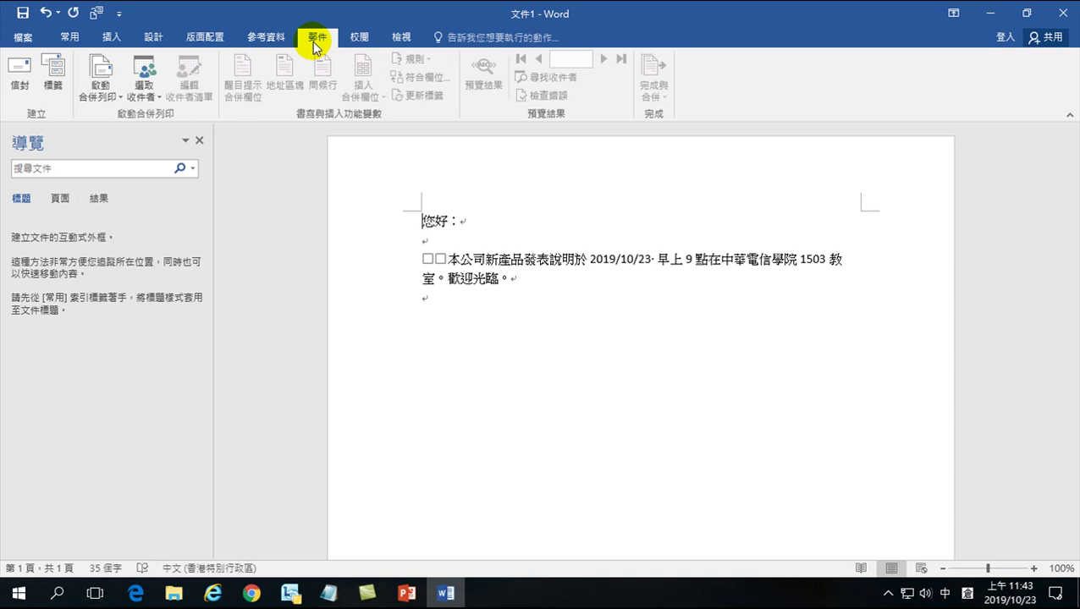
{"action": "left_click", "coordinate": [326, 42]}
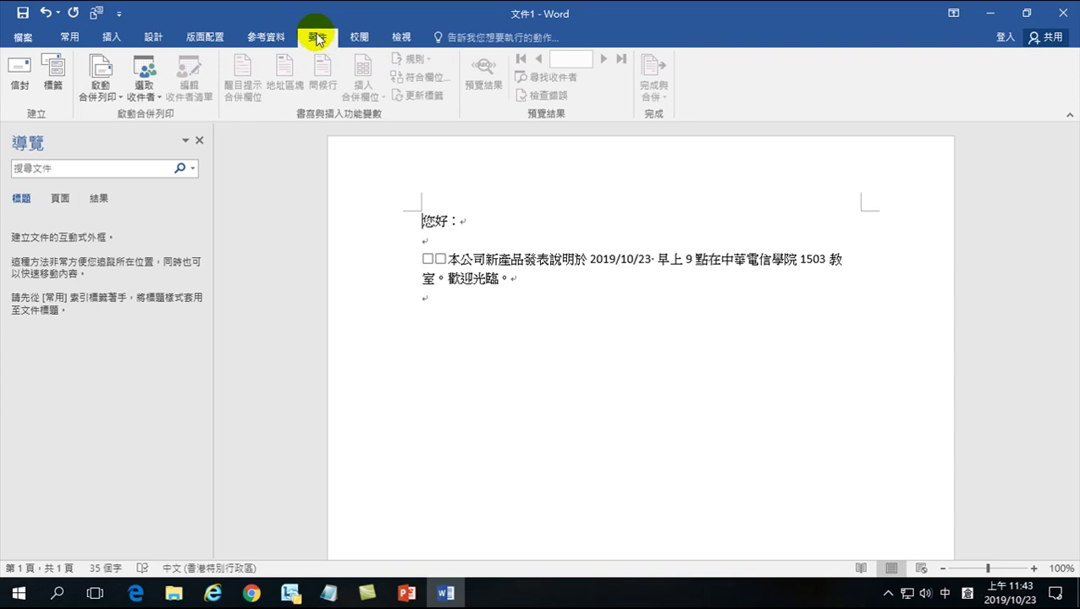
{"action": "left_click", "coordinate": [321, 38]}
{"action": "left_click", "coordinate": [331, 40]}
{"action": "left_click", "coordinate": [101, 85]}
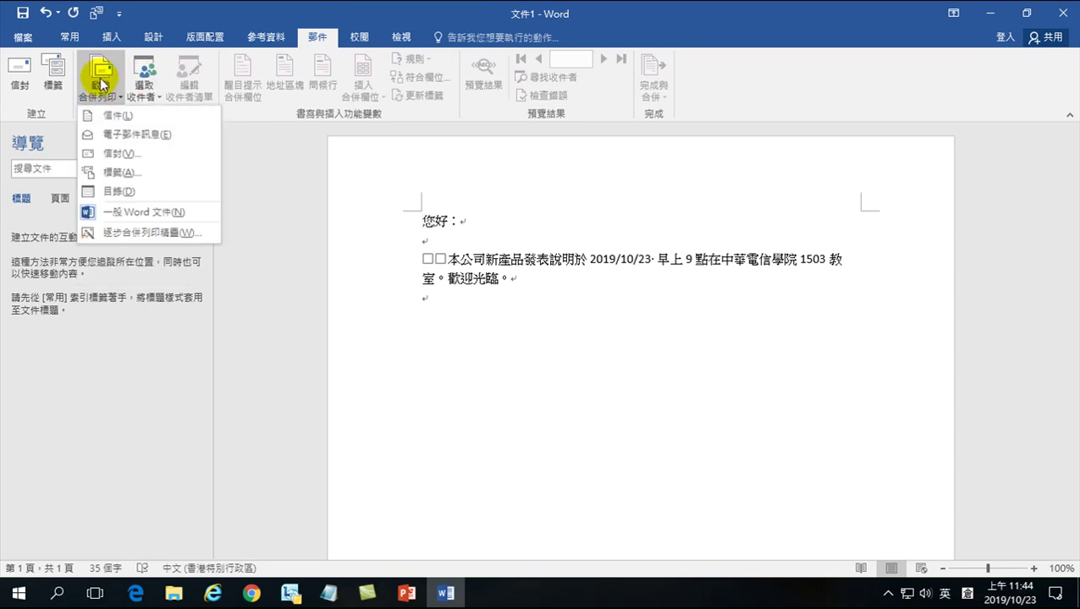